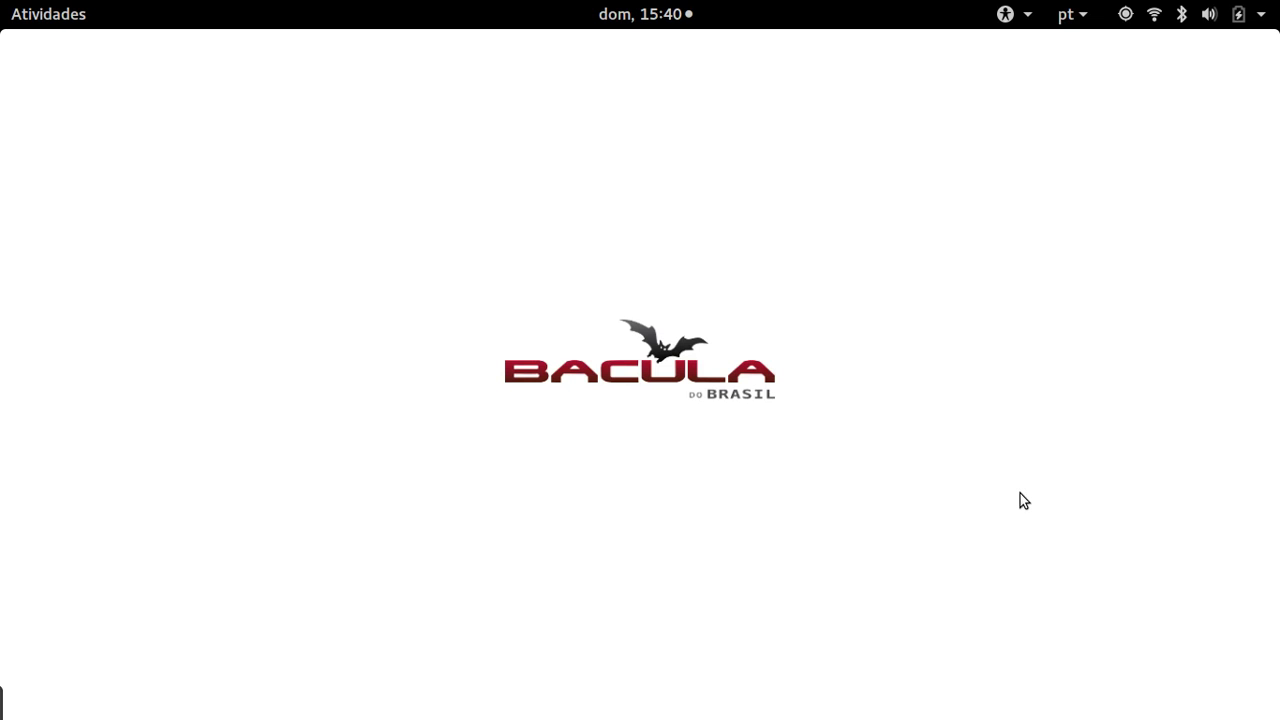
- Bring the running Windows Server 2012 VirtualBox window to the front from the GNOME Activities overview
left_click(22, 10)
left_click(556, 317)
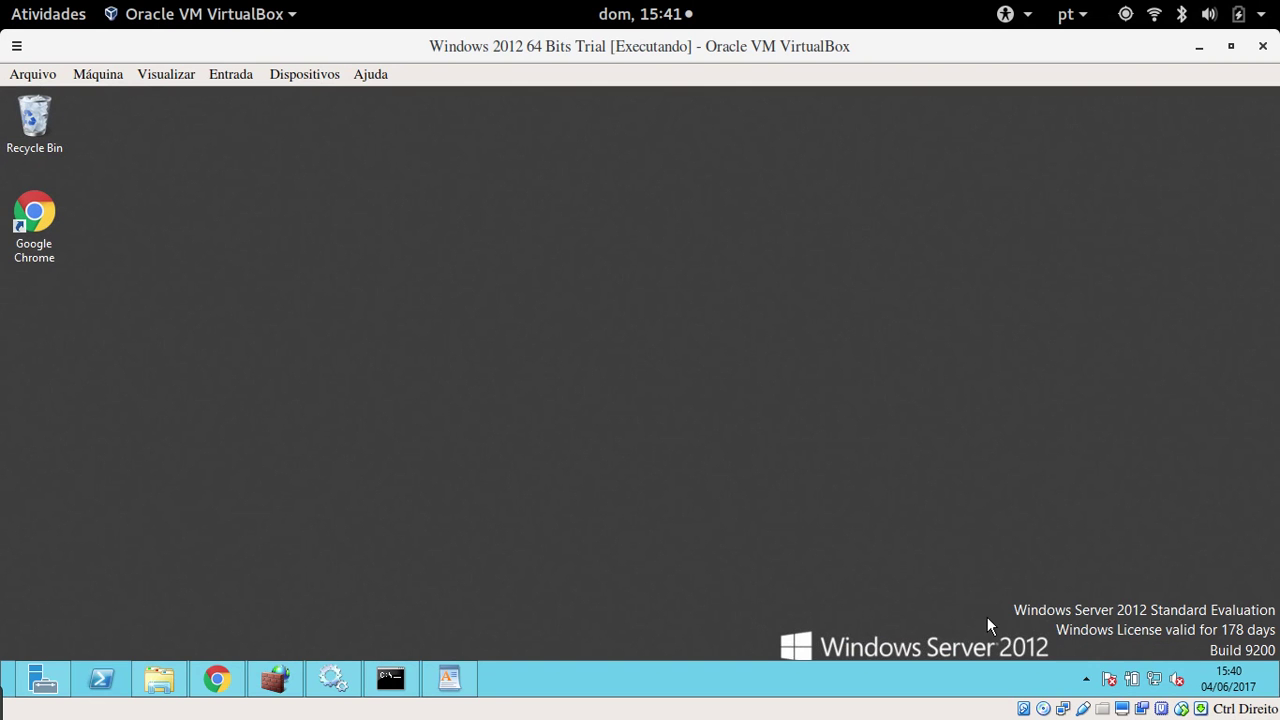
- Review the Bacula Enterprise 8.8.3 win64 downloads page in Chrome, then minimize Chrome
left_click(217, 679)
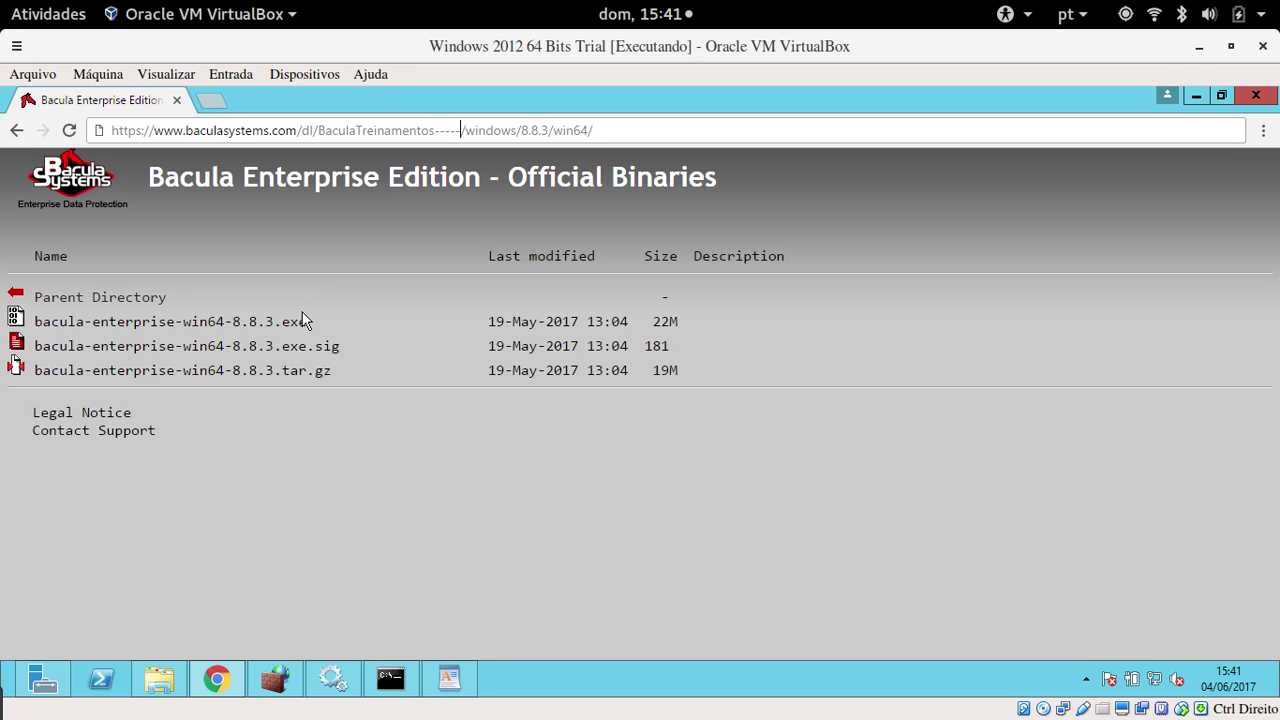
left_click(1196, 95)
- Run bacula-enterprise-win64-8.8.3 from the Downloads folder, allowing it past the security warning
left_click(159, 679)
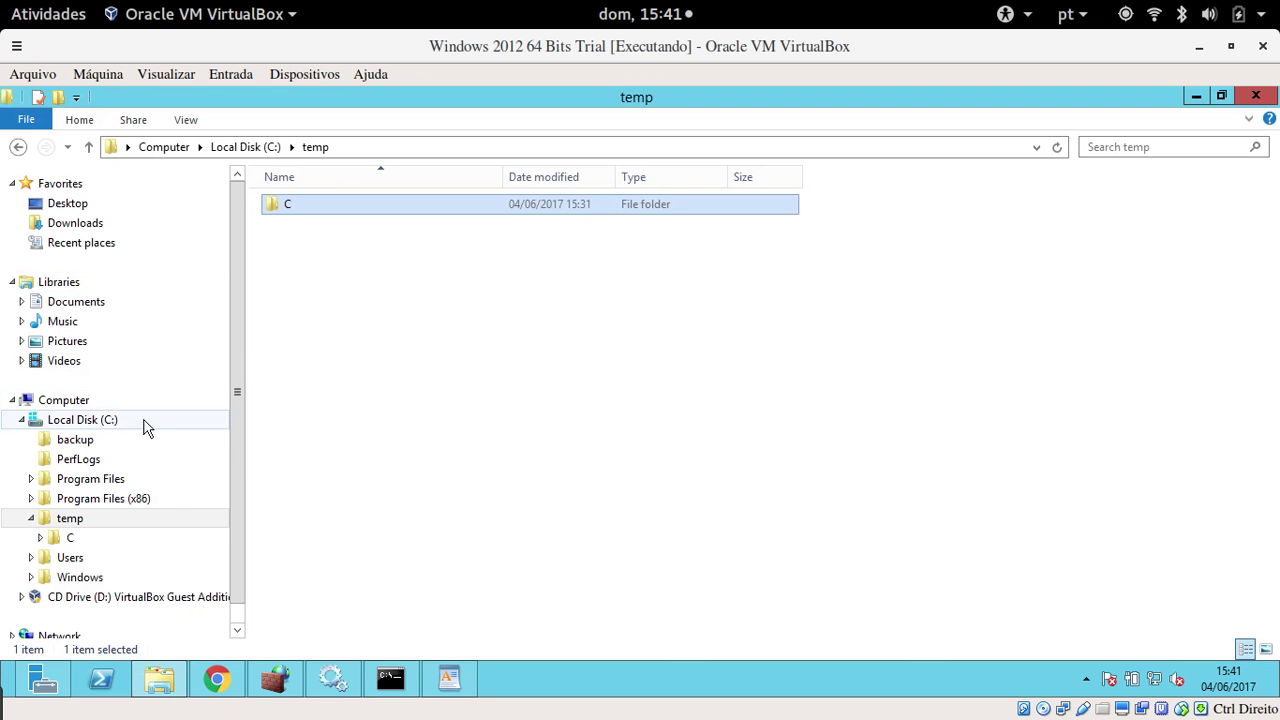
left_click(86, 223)
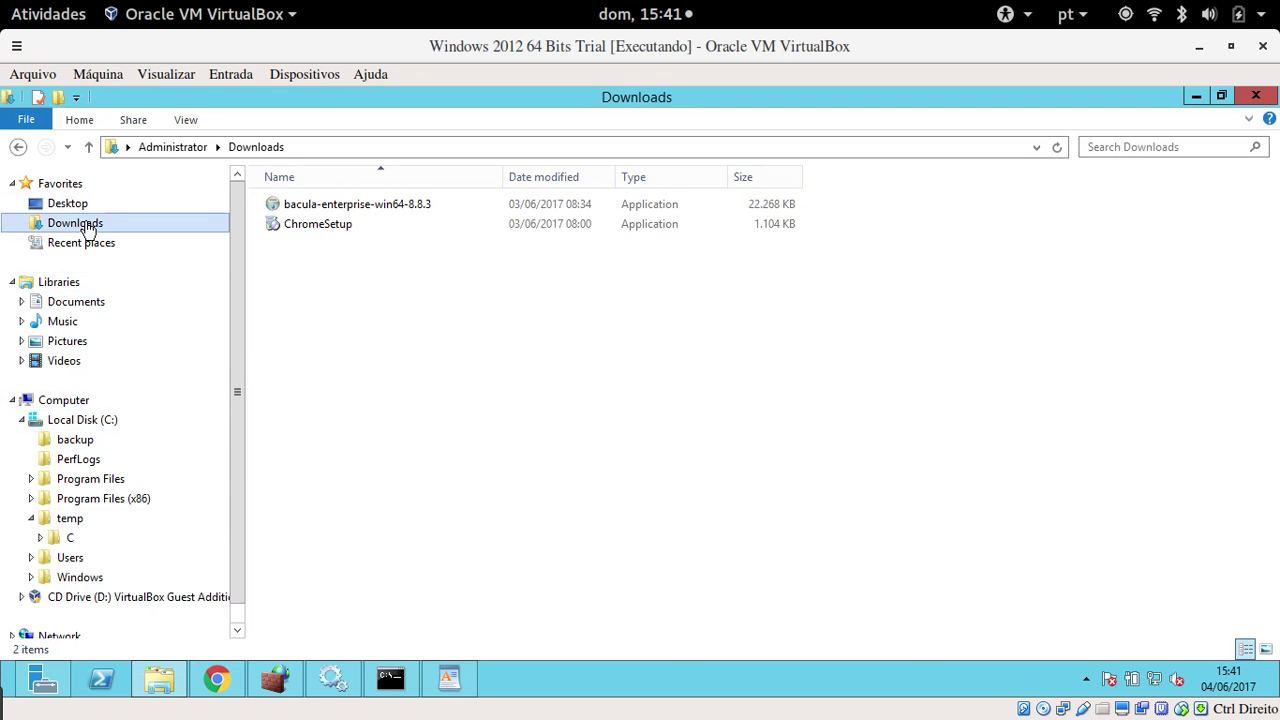
double_click(400, 208)
left_click(712, 401)
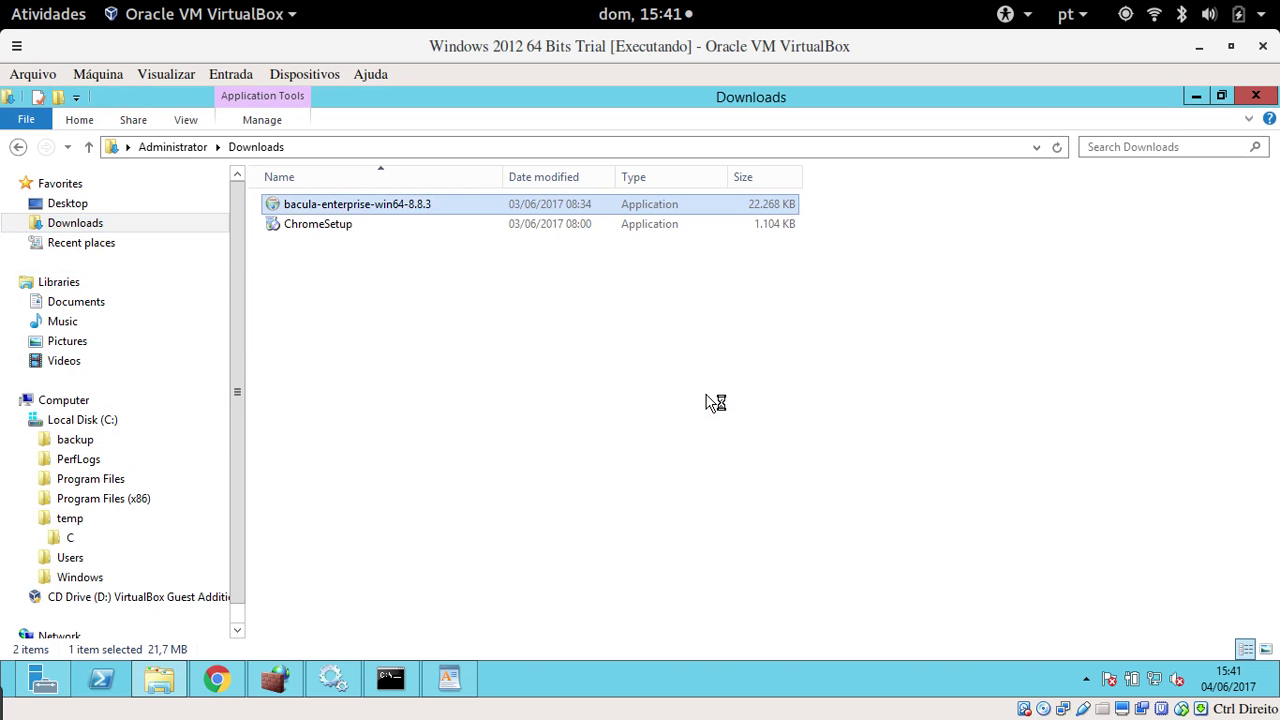
- Pass the installer's welcome page, scroll through the licence and agree to it
left_click(1195, 98)
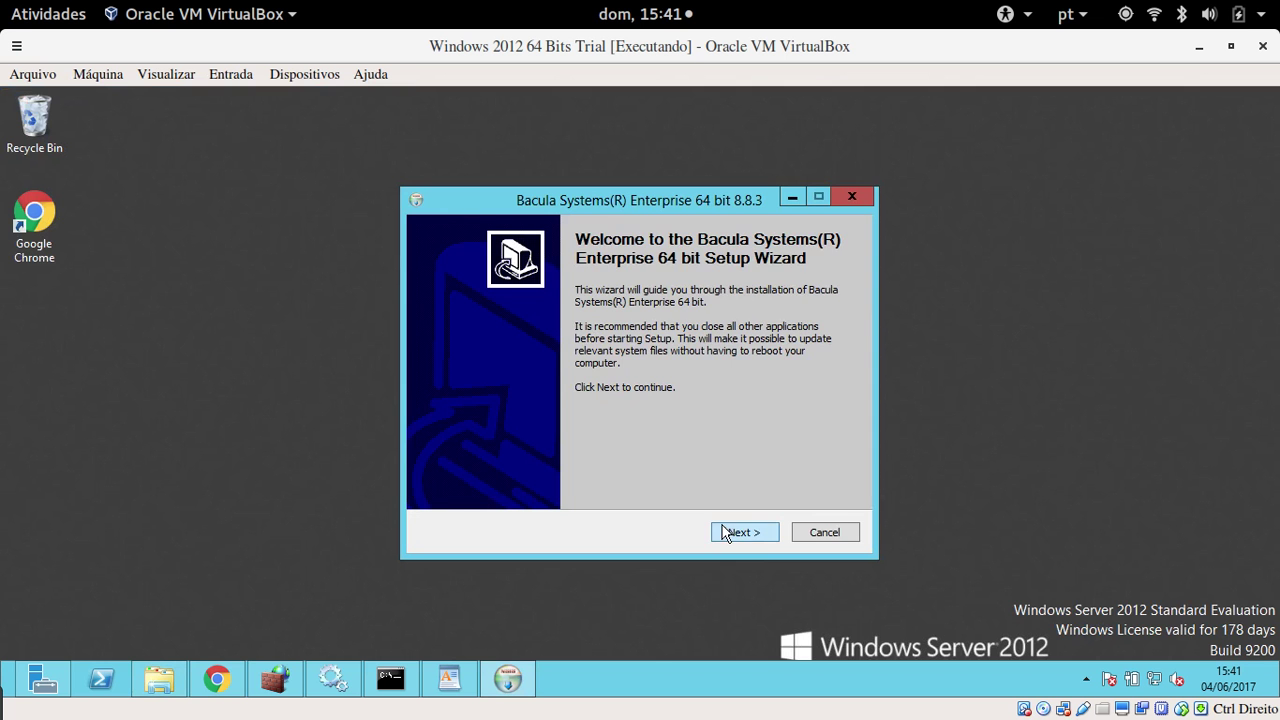
left_click(740, 530)
left_click_drag(840, 331, 836, 440)
left_click(751, 536)
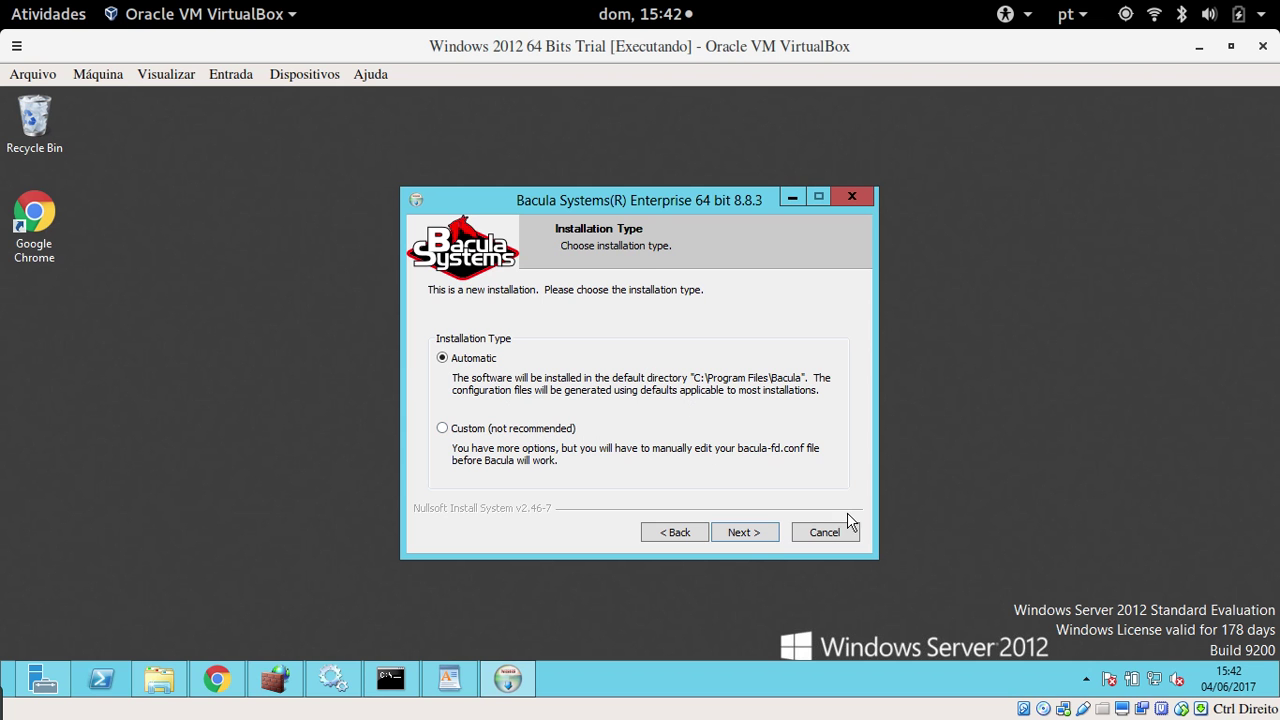
- Keep only Client and Plugins checked, dropping Consoles and Documentation, and continue
left_click(755, 535)
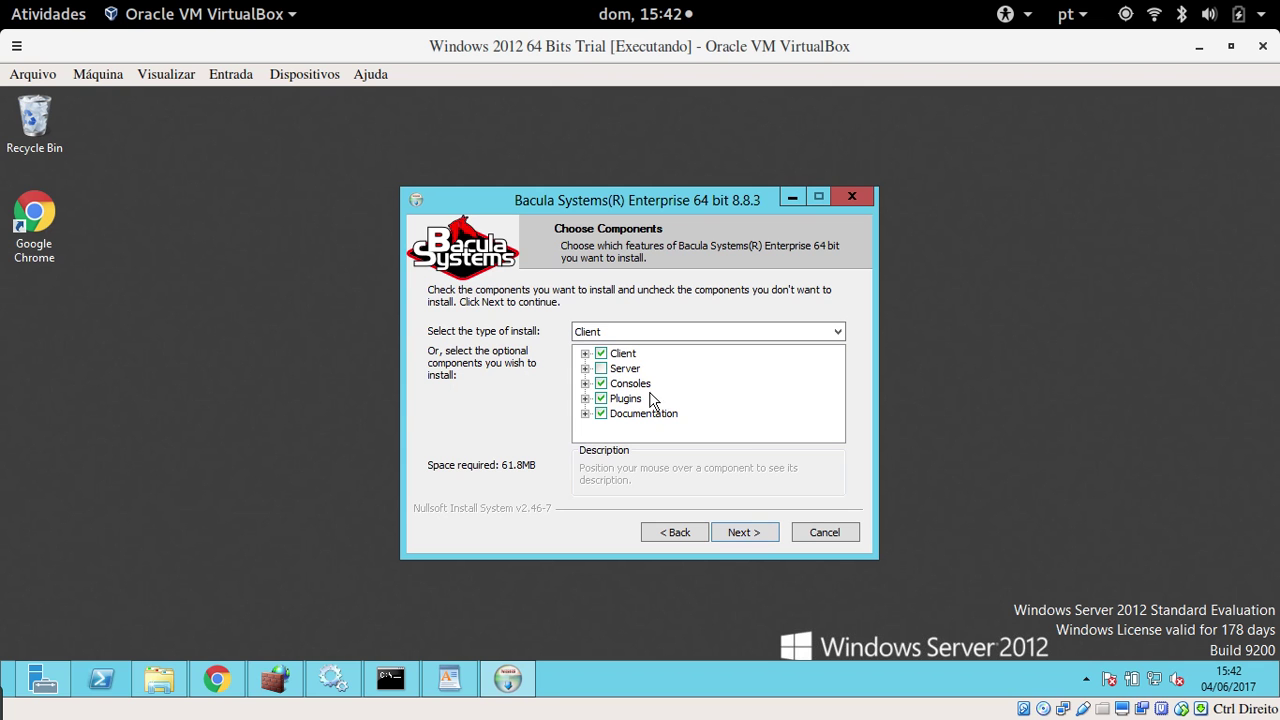
left_click(605, 384)
left_click(601, 413)
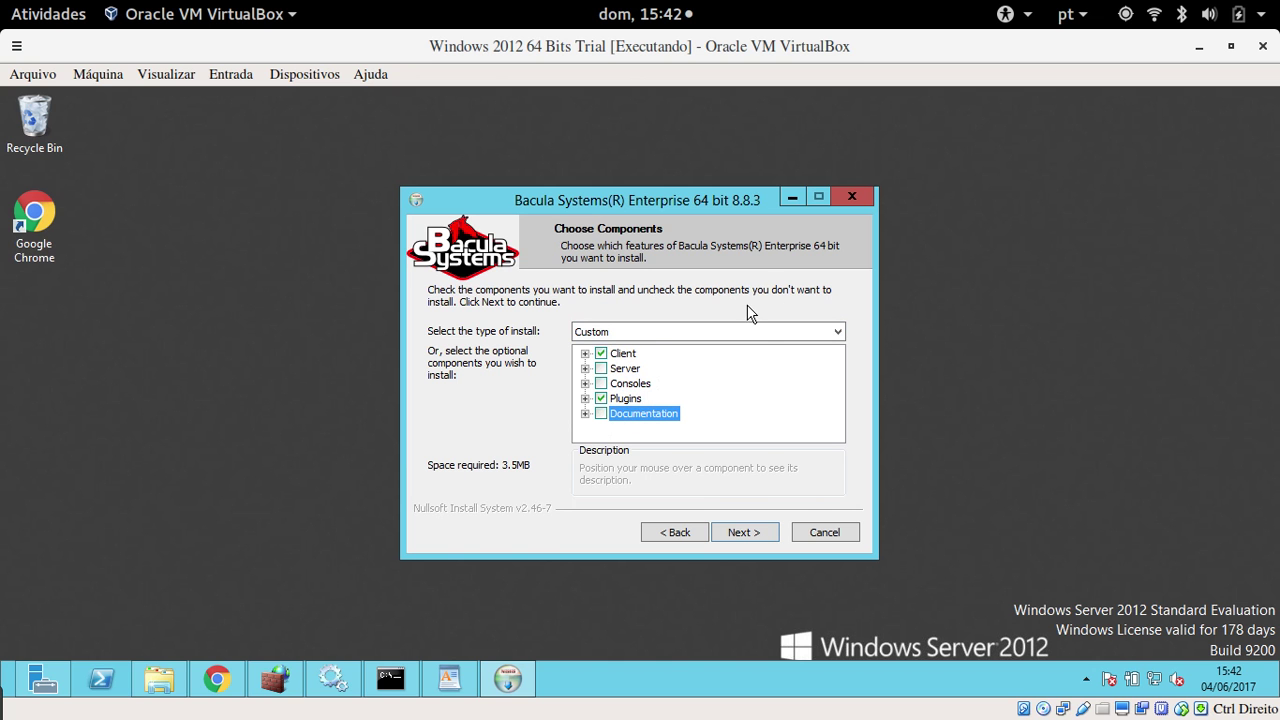
left_click(585, 399)
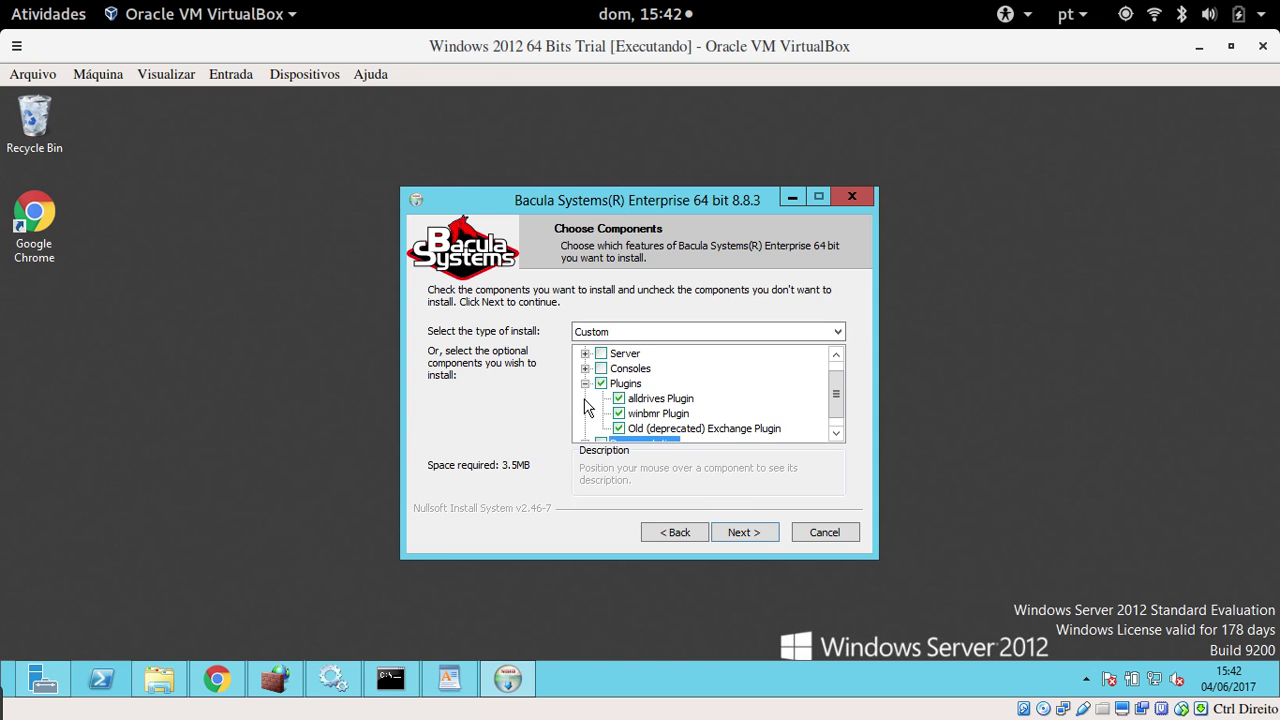
left_click(586, 391)
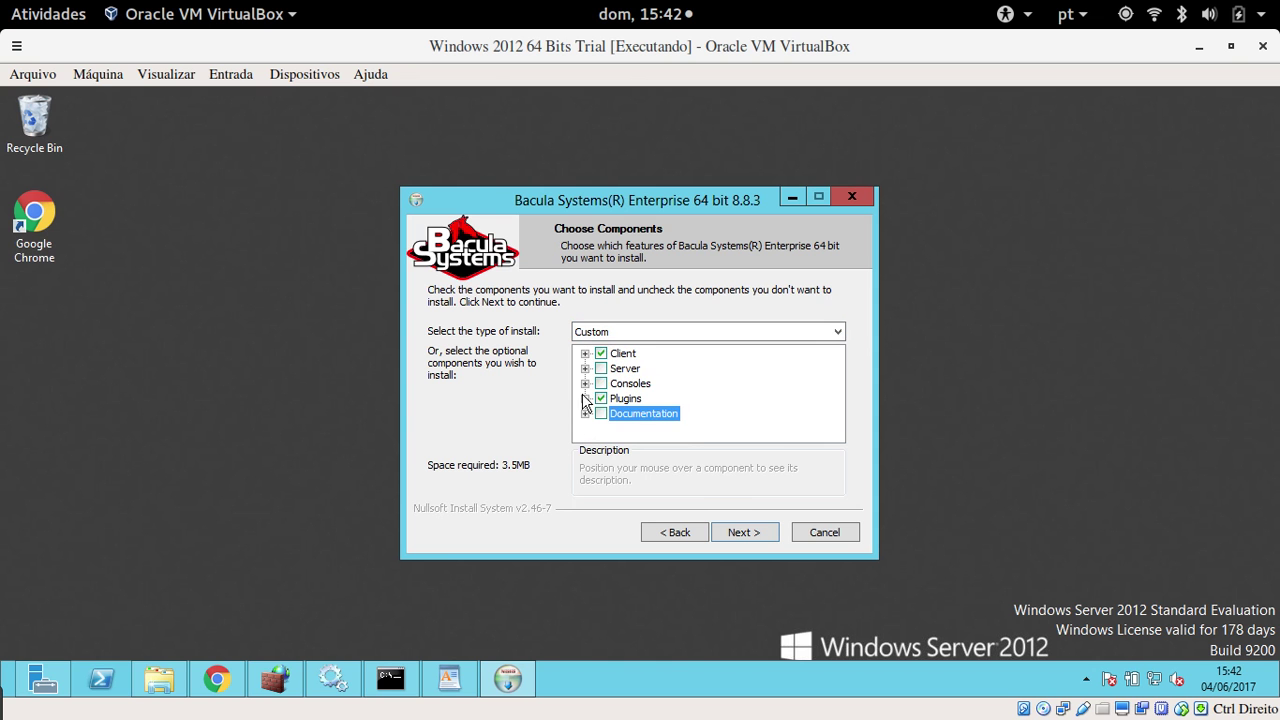
left_click(585, 398)
left_click(586, 384)
left_click(585, 398)
left_click(586, 384)
left_click(757, 534)
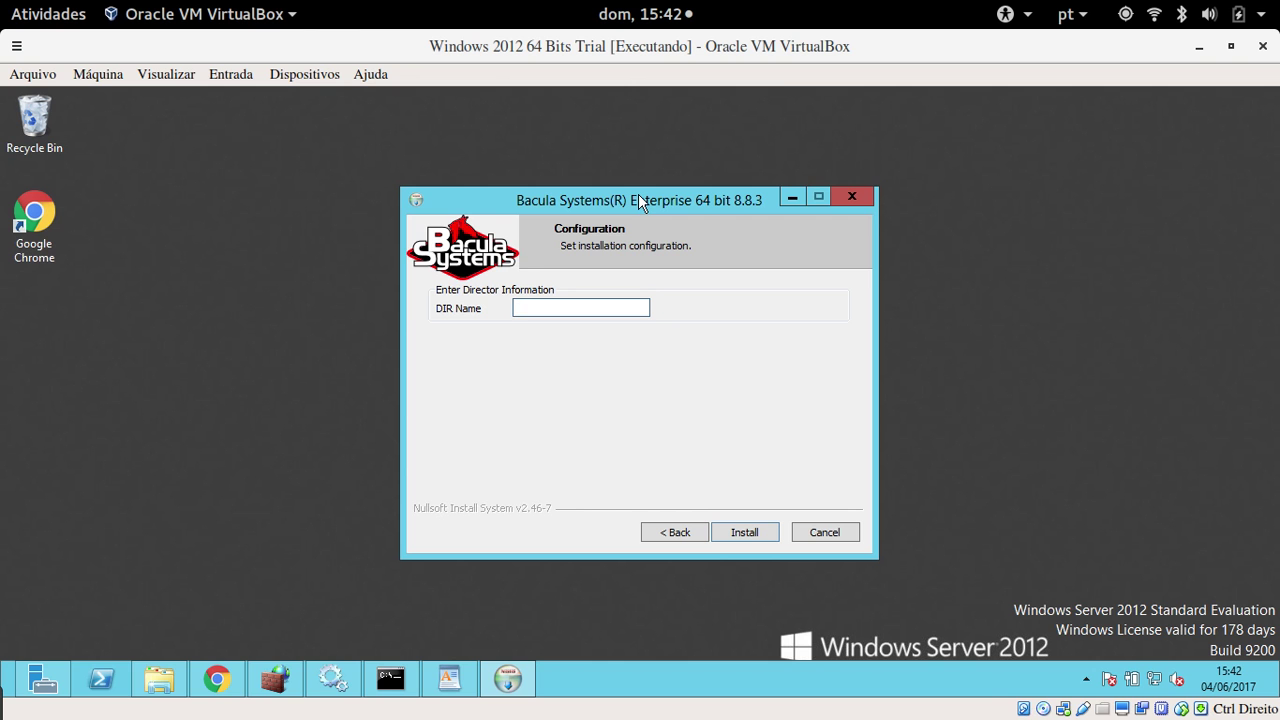
- In BWeb, open the Director's edit page under Configuration > Configure Bacula
mouse_move(2, 2)
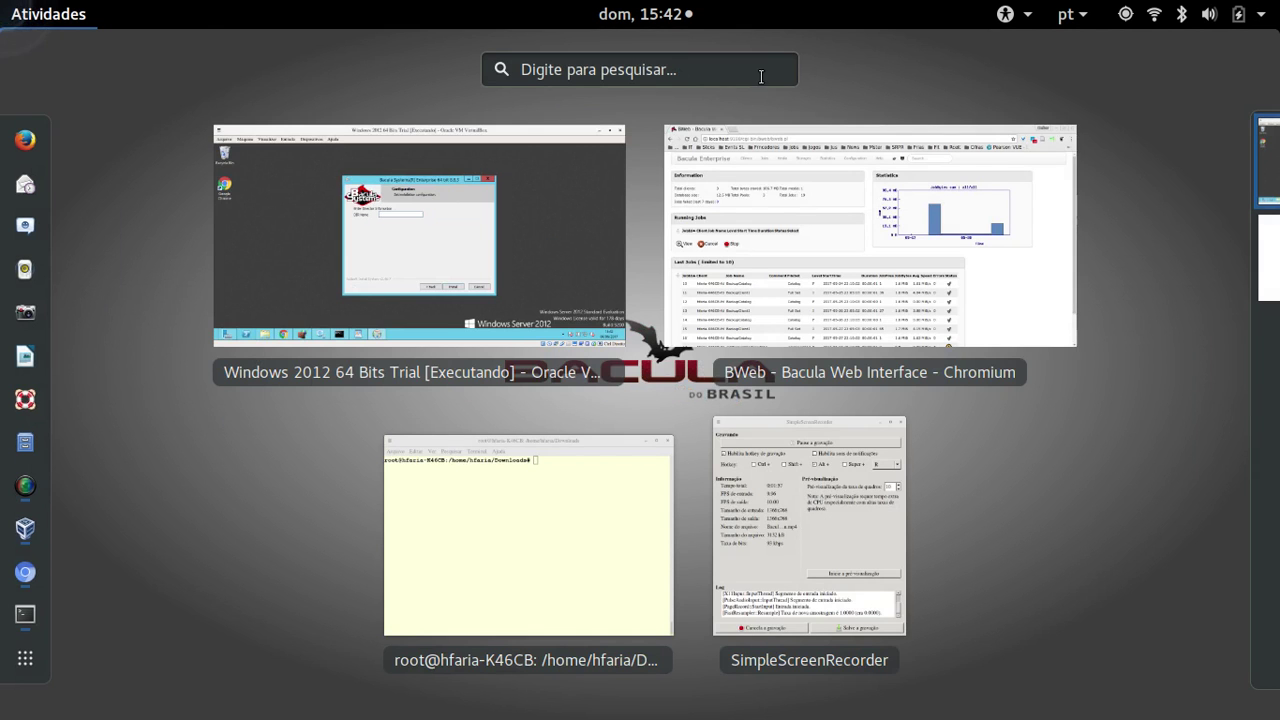
left_click(789, 189)
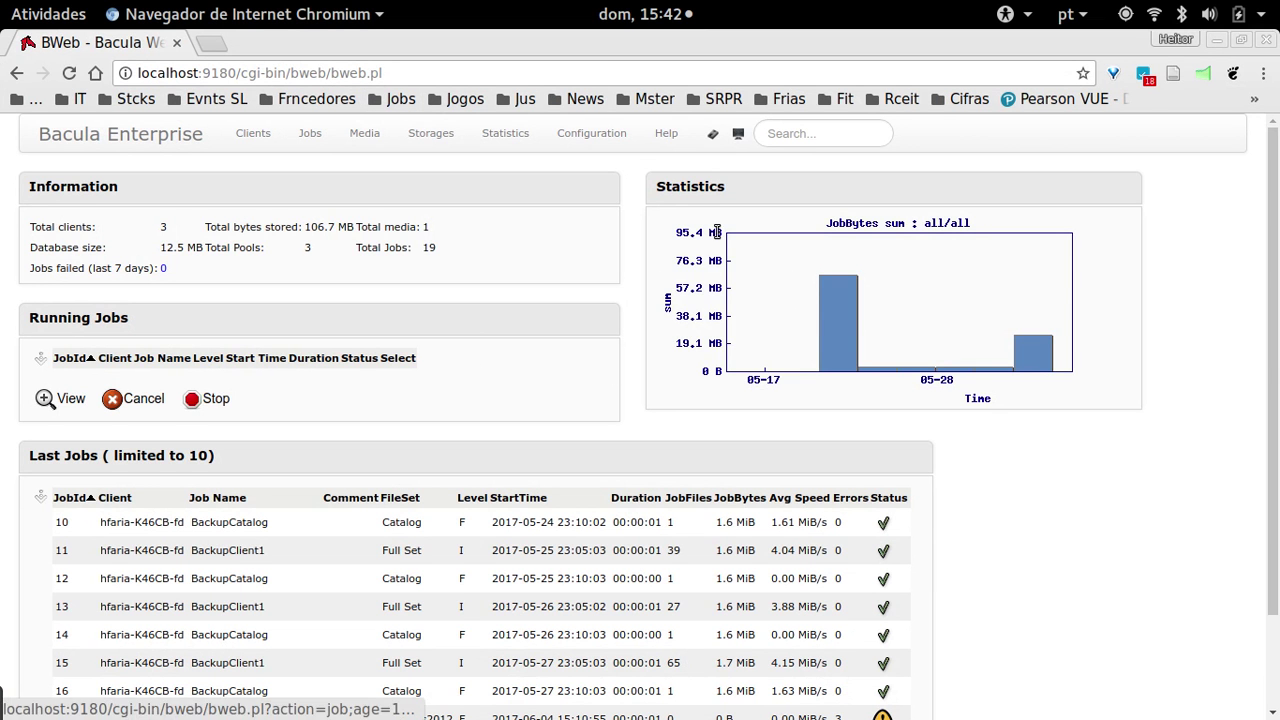
left_click(616, 140)
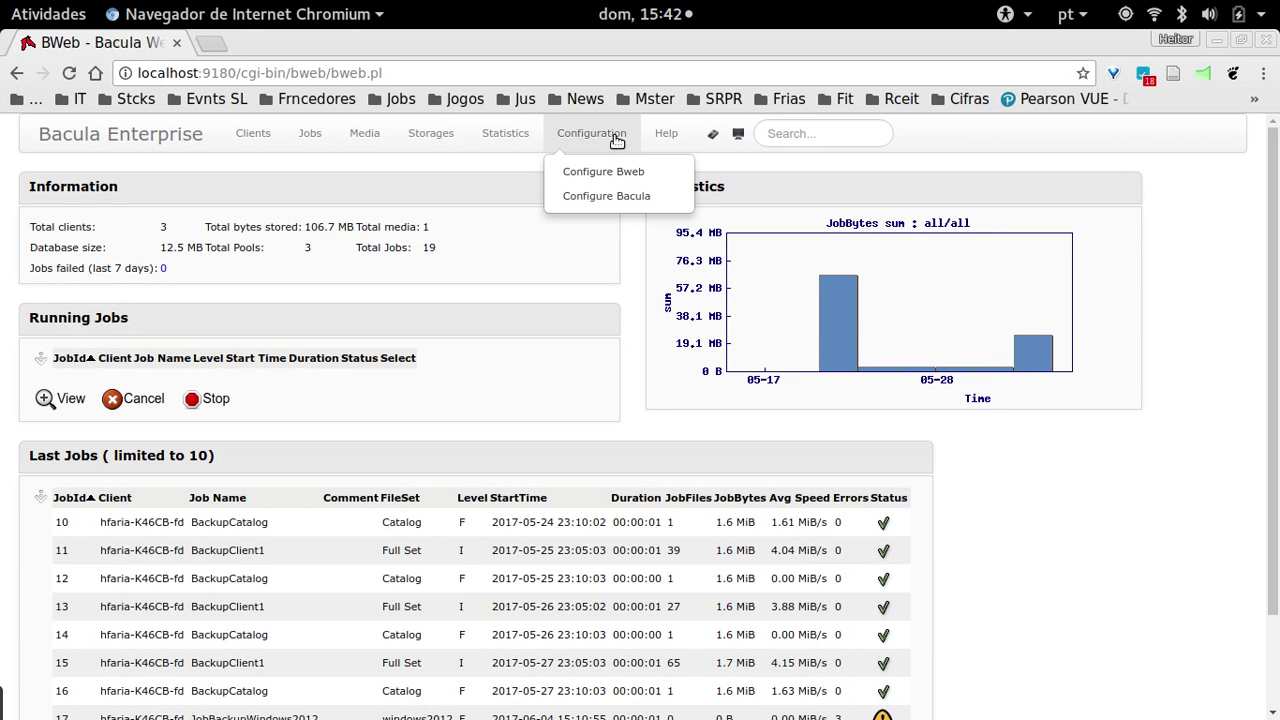
left_click(628, 196)
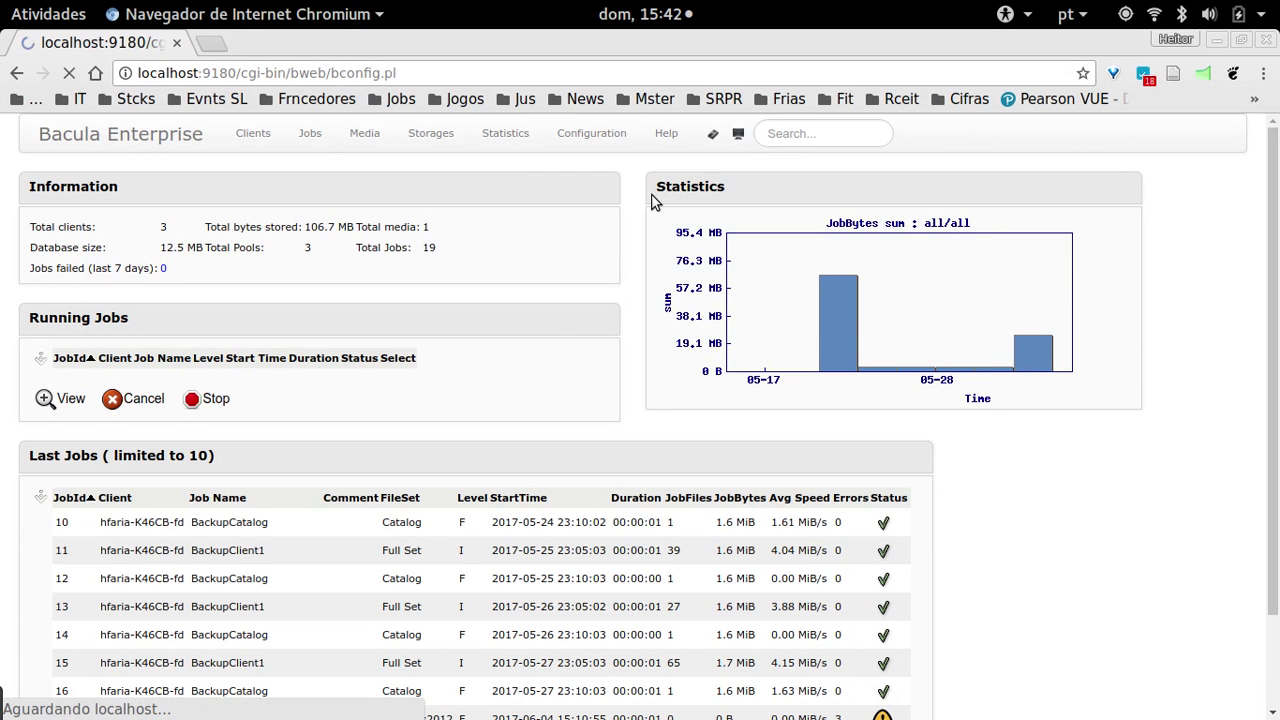
left_click(225, 259)
left_click(201, 272)
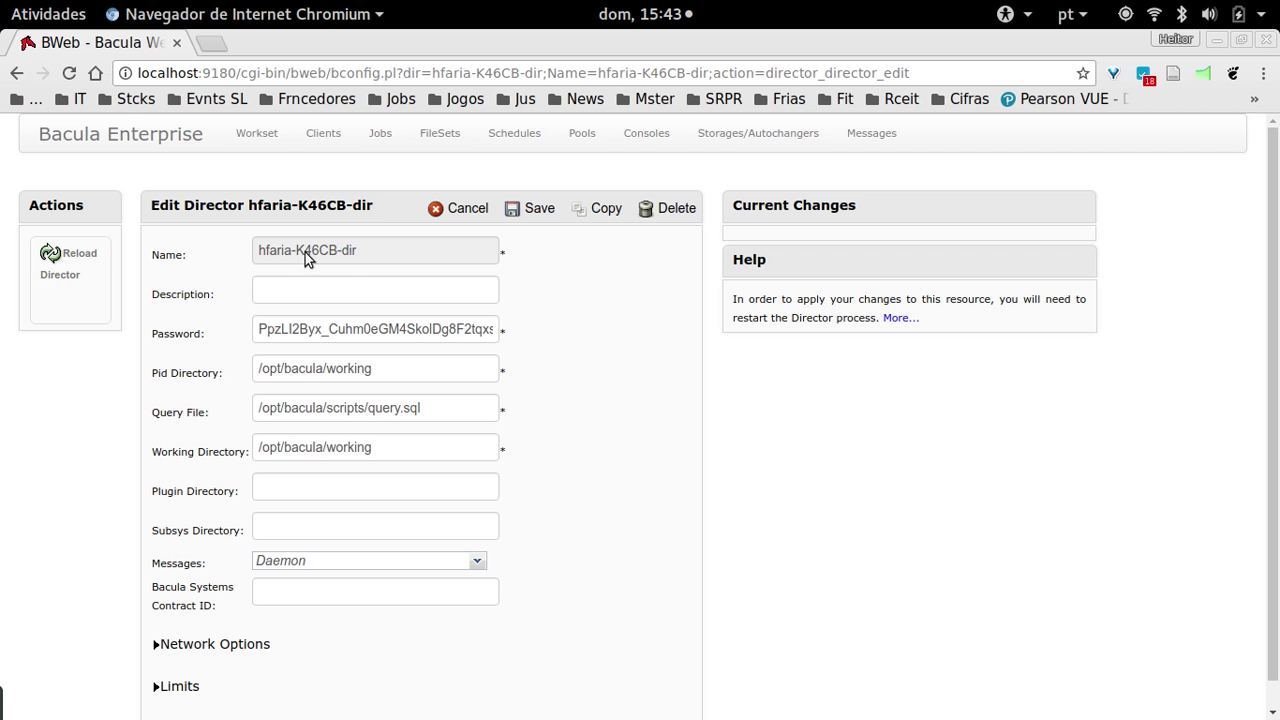
- Select the Director's name in the Name field and copy it
left_click_drag(377, 249, 249, 234)
right_click(308, 252)
left_click(360, 261)
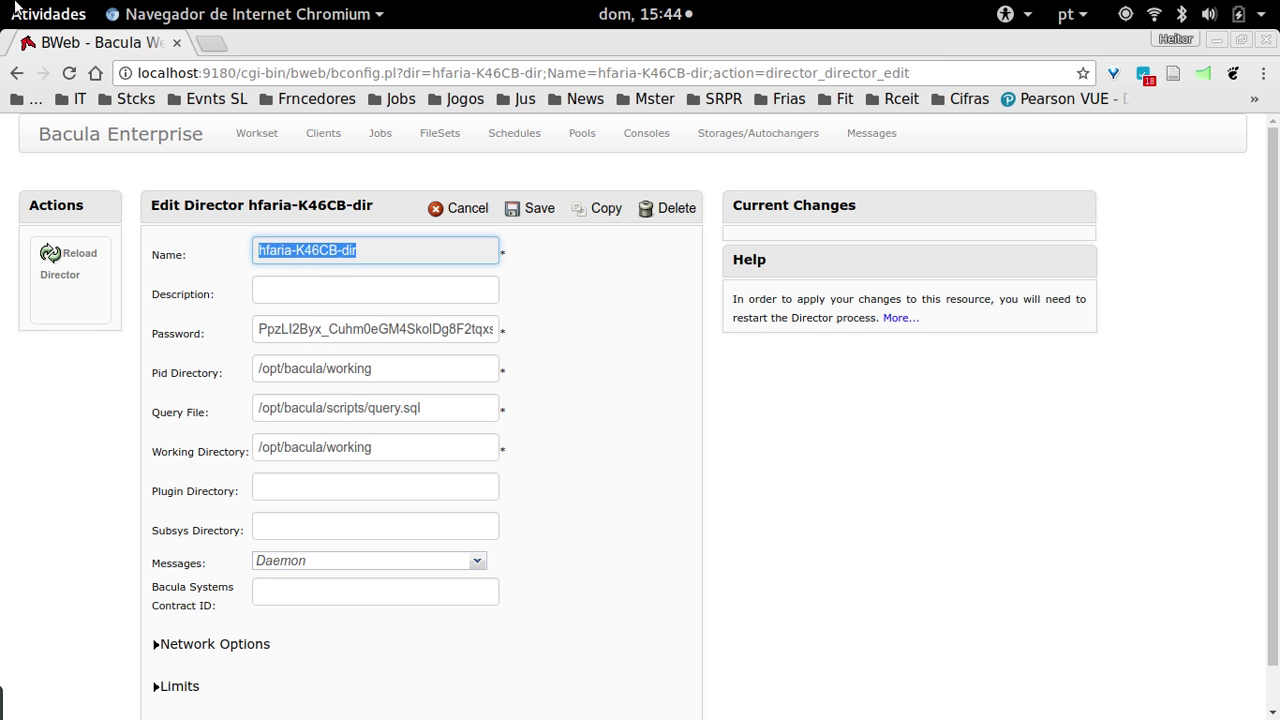
left_click(45, 14)
- Paste the copied Director name into the DIR Name field and start the installation
left_click(487, 256)
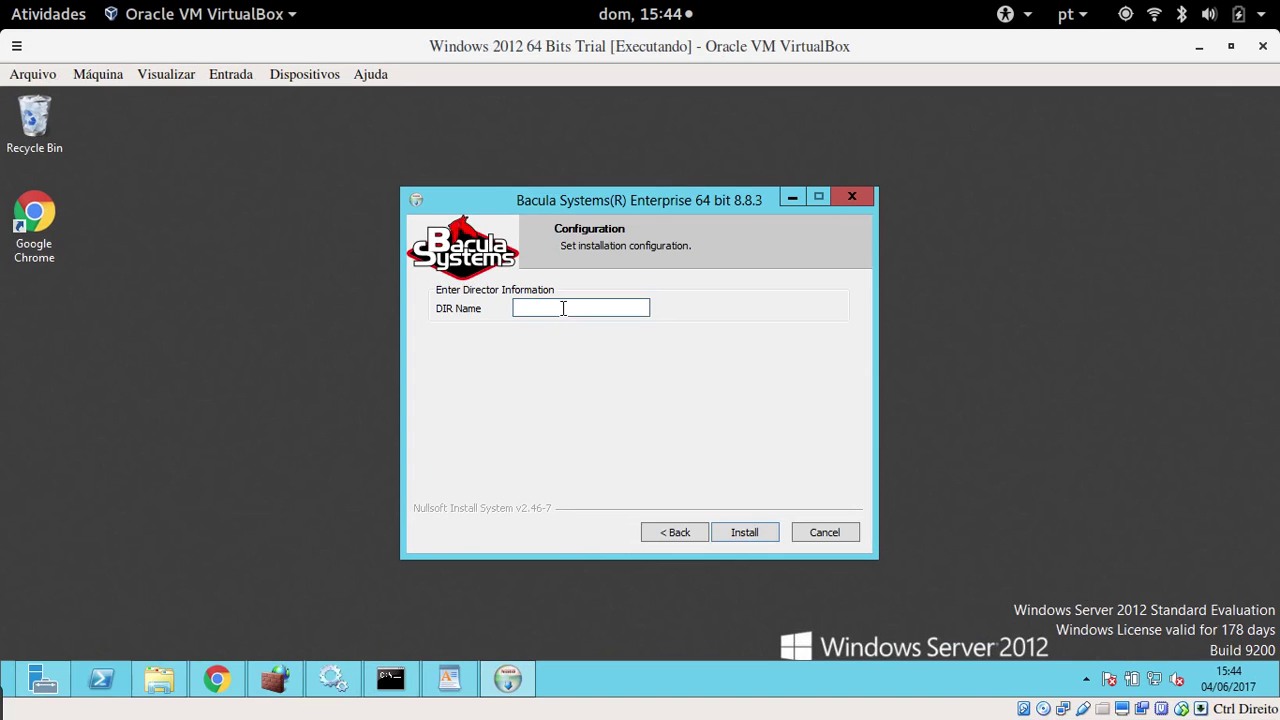
right_click(558, 309)
left_click(641, 387)
left_click(755, 540)
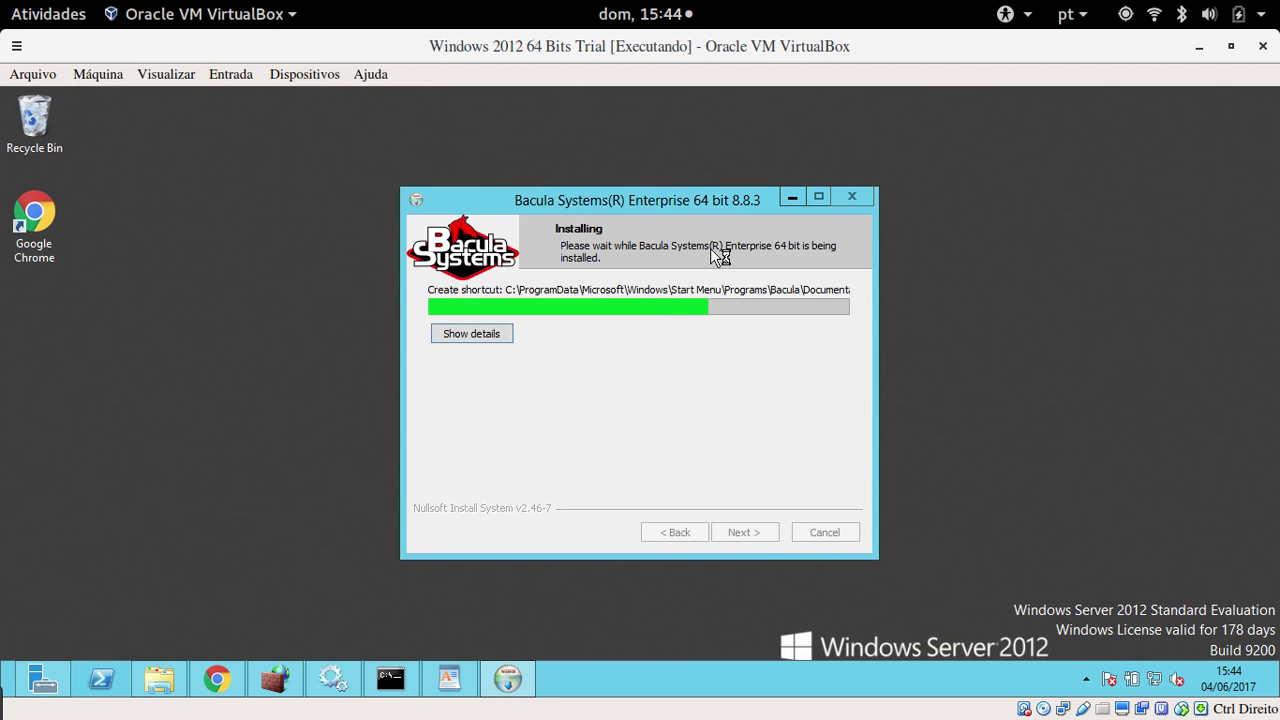
- Skip the Create Templates step and finish the wizard with Show Readme unchecked
left_click(61, 10)
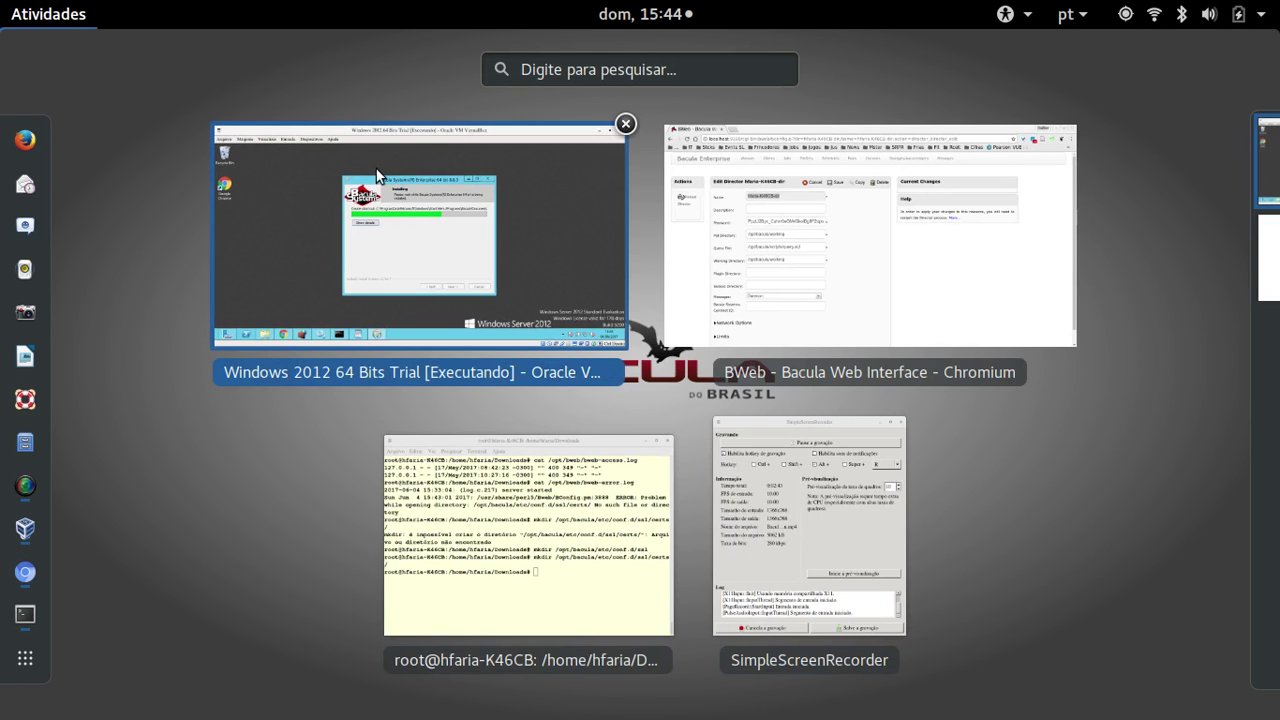
left_click(580, 280)
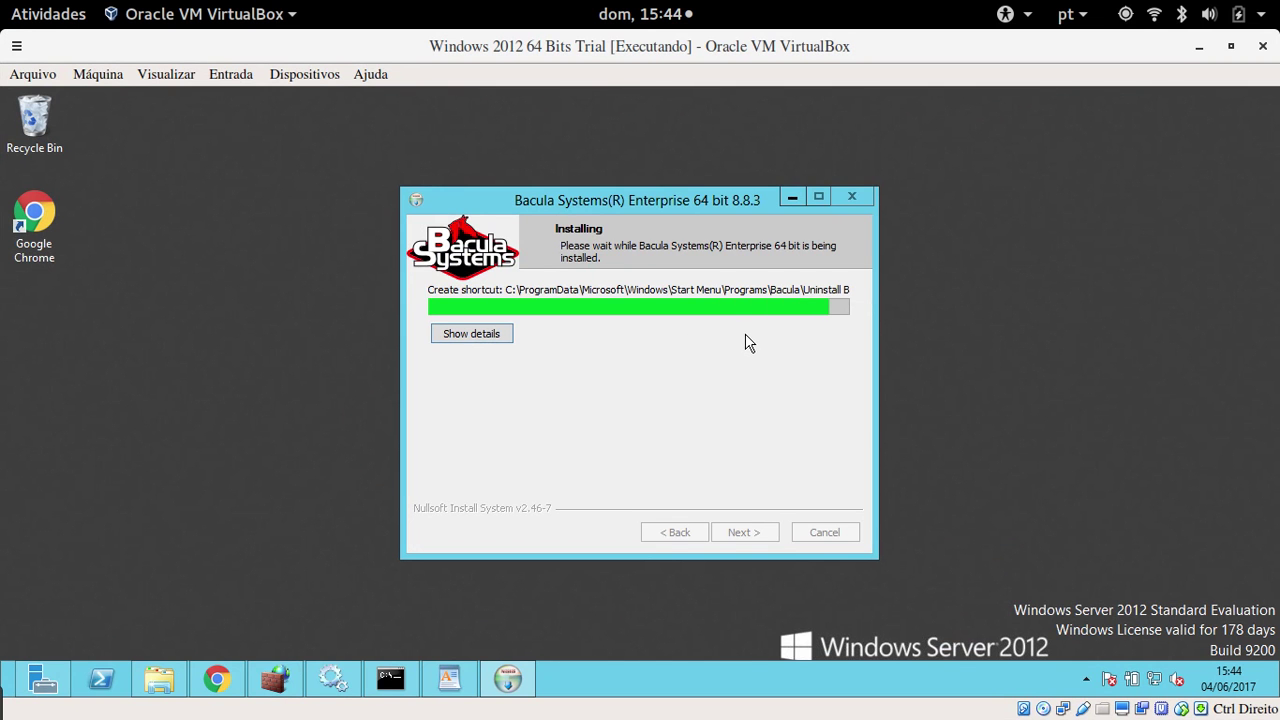
left_click(766, 535)
left_click(644, 359)
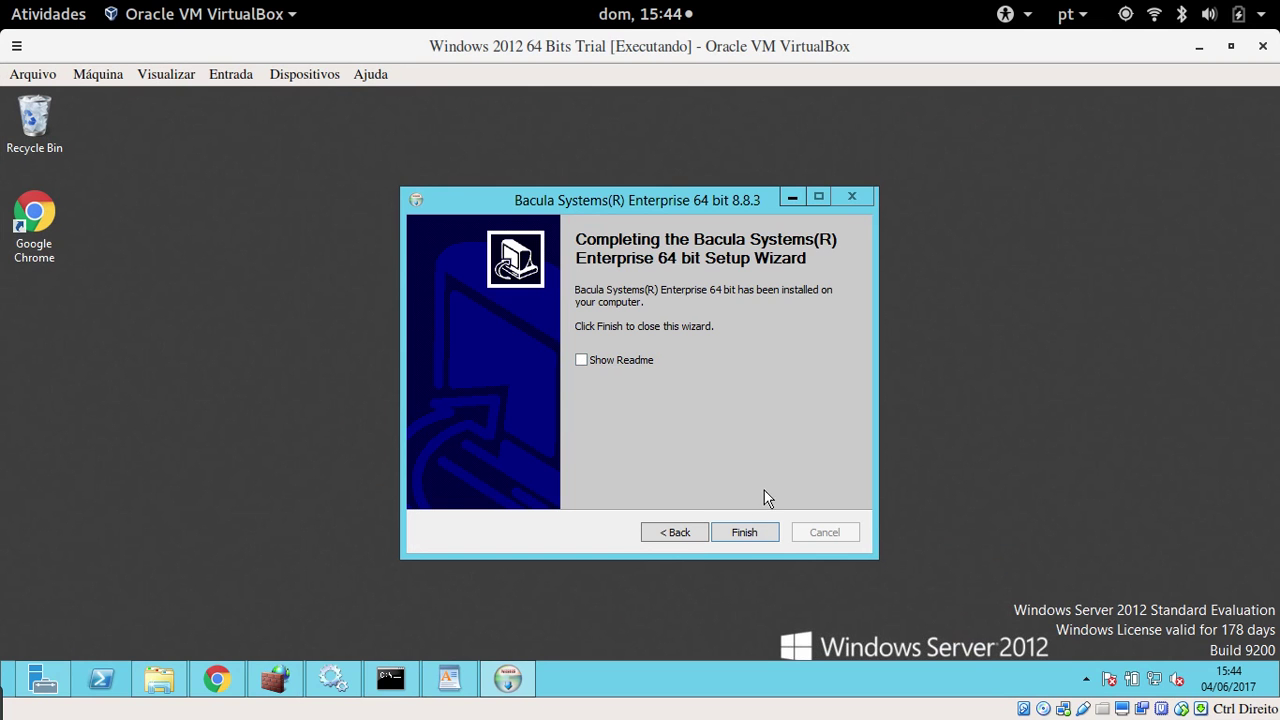
left_click(758, 533)
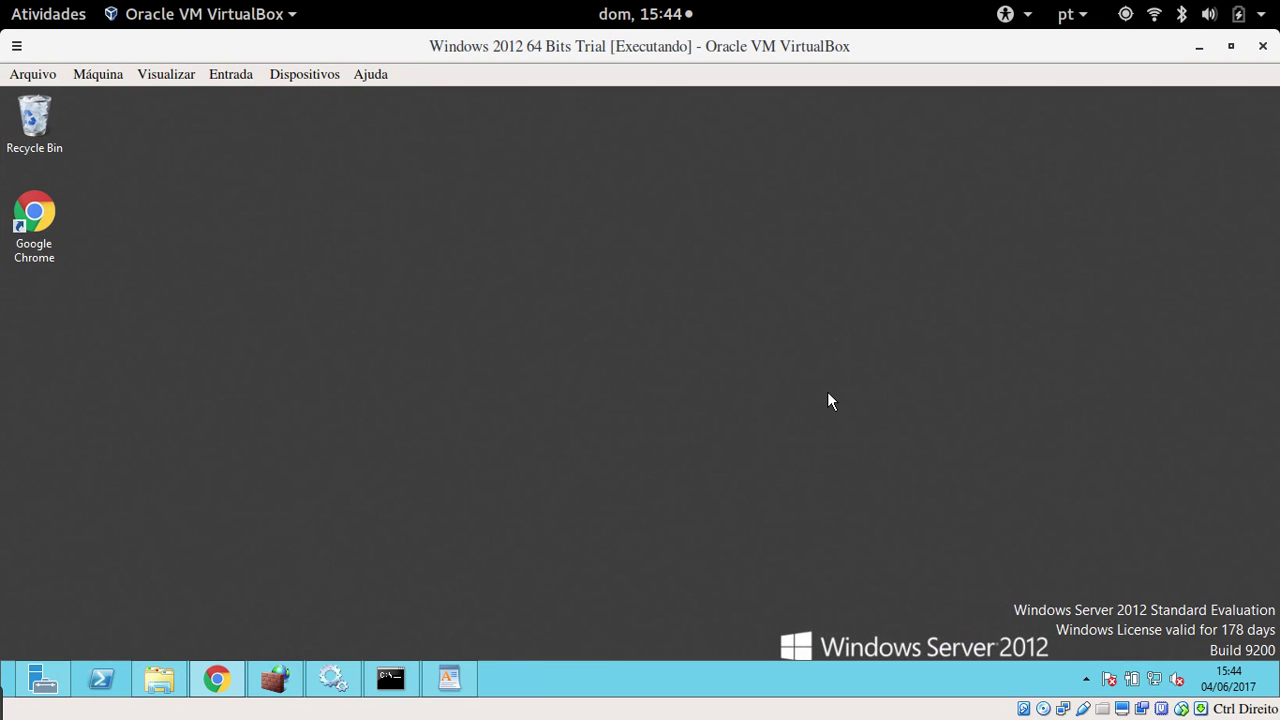
- Check the bacula-fd inbound firewall rule allows local TCP port 9102, closing without changes
left_click(277, 682)
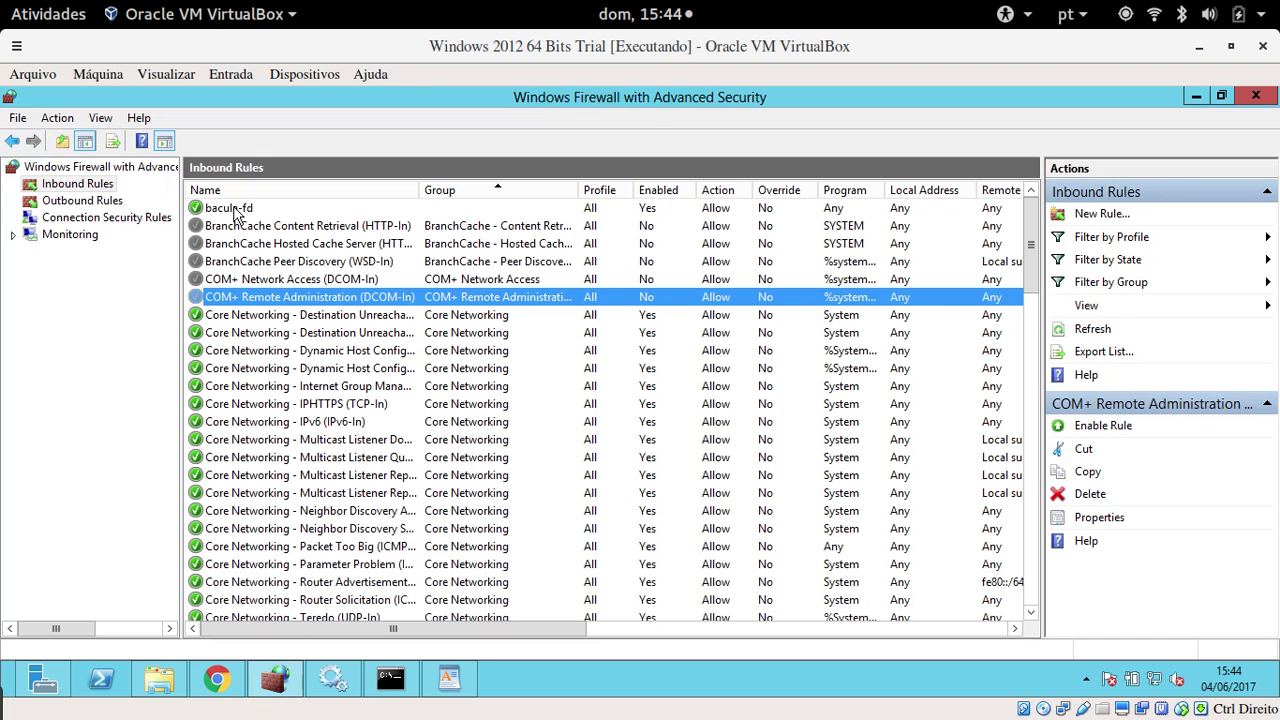
left_click(236, 209)
double_click(236, 209)
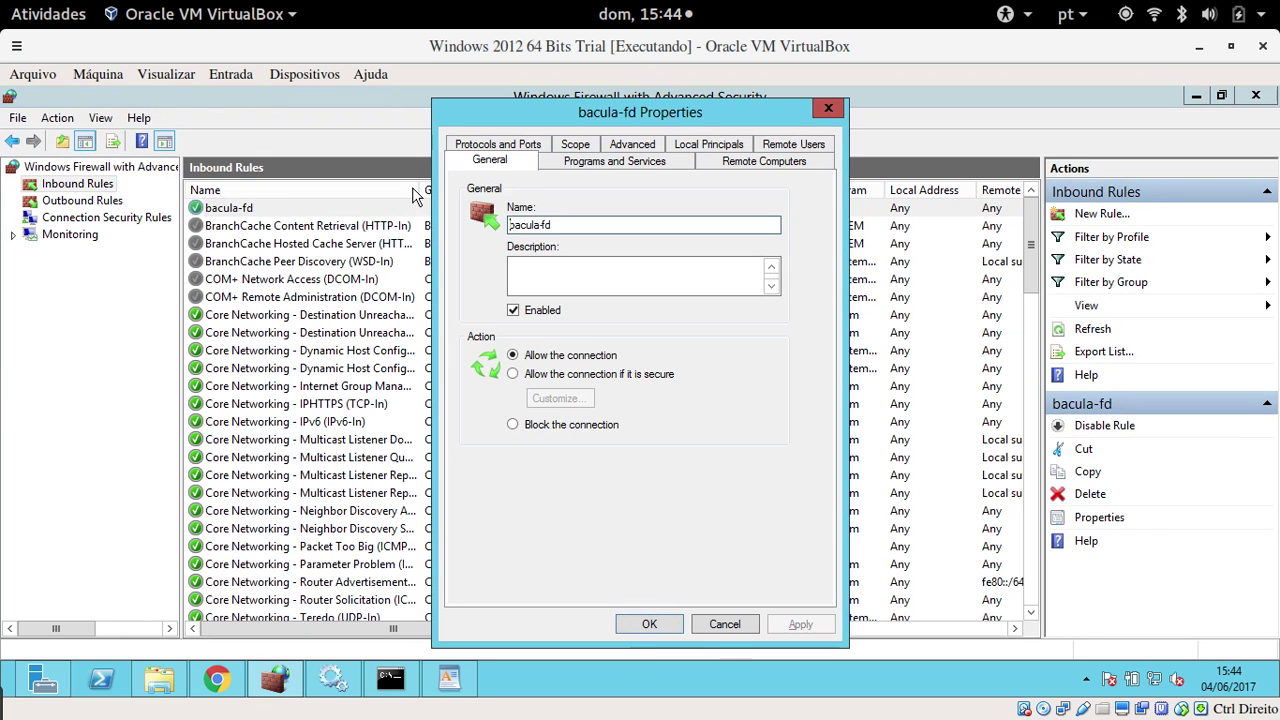
left_click(527, 161)
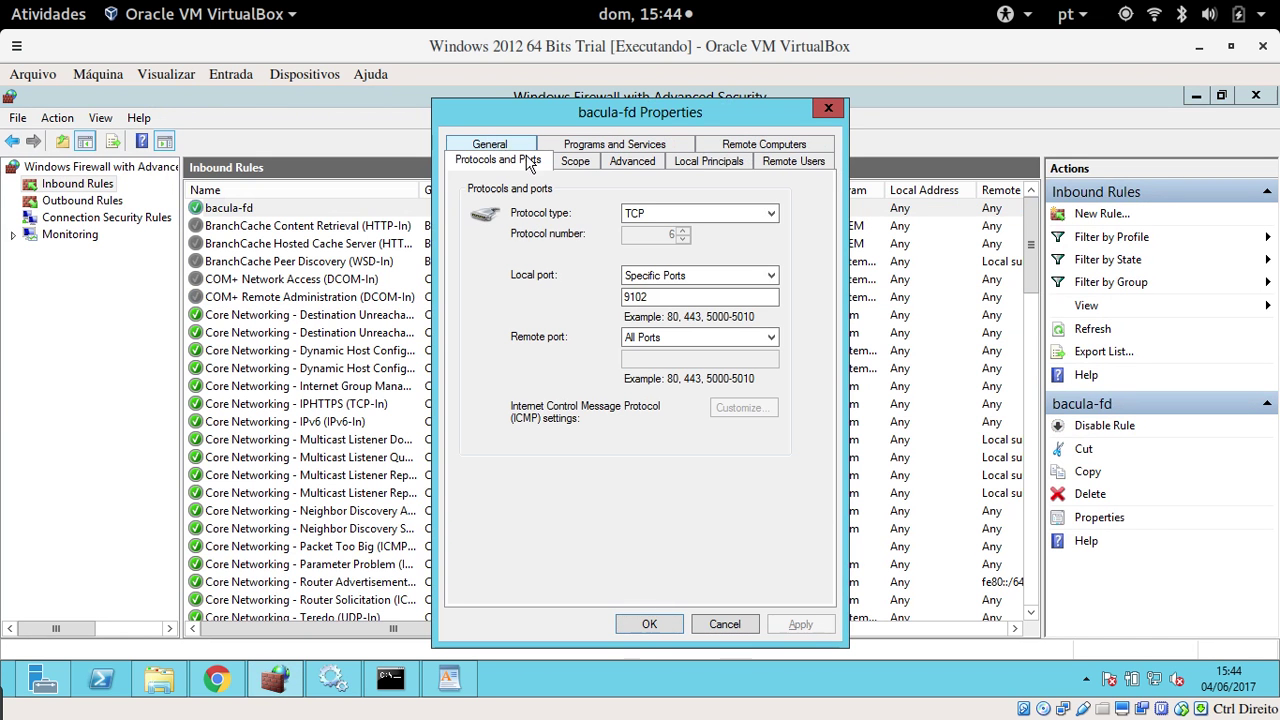
double_click(664, 297)
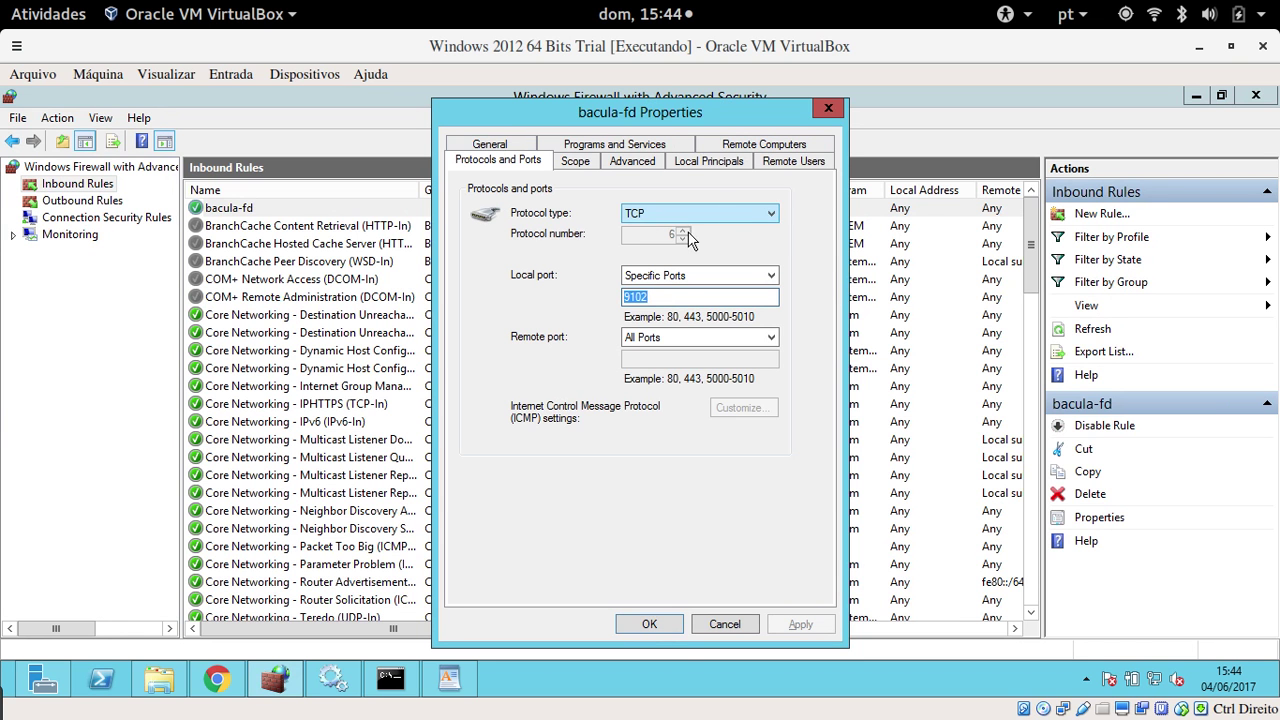
left_click(722, 622)
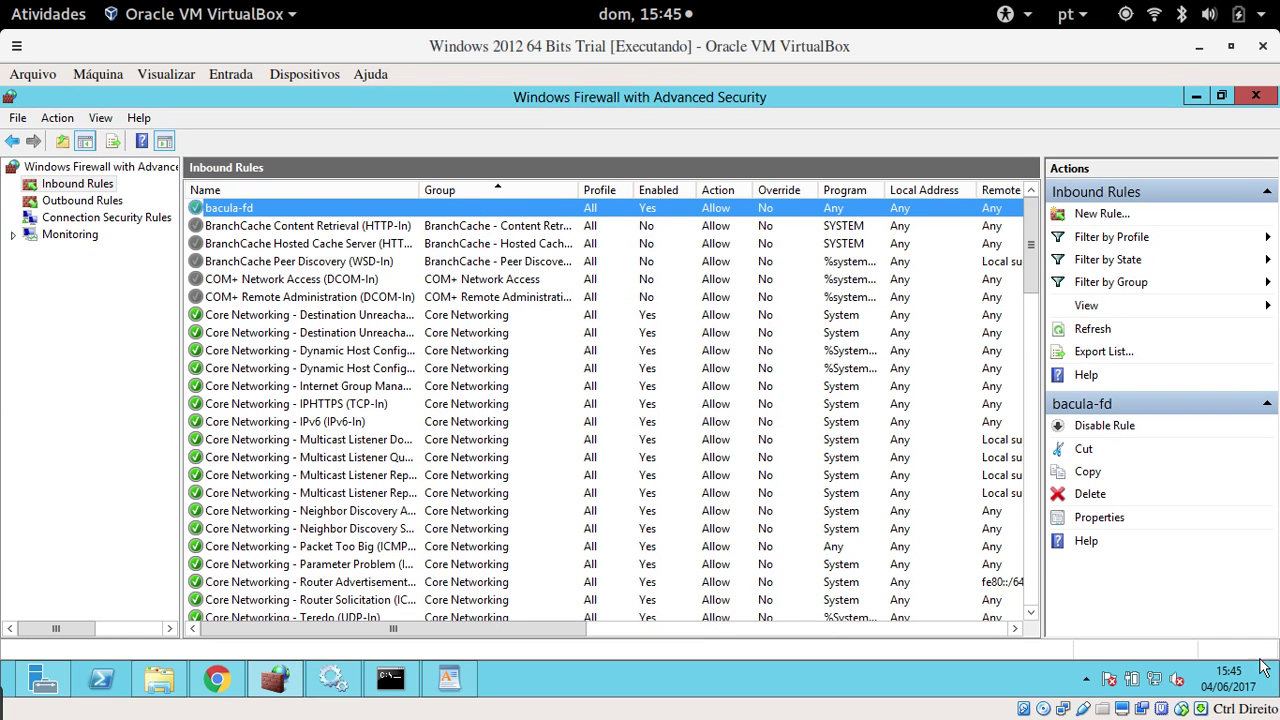
left_click(1222, 684)
left_click(1220, 688)
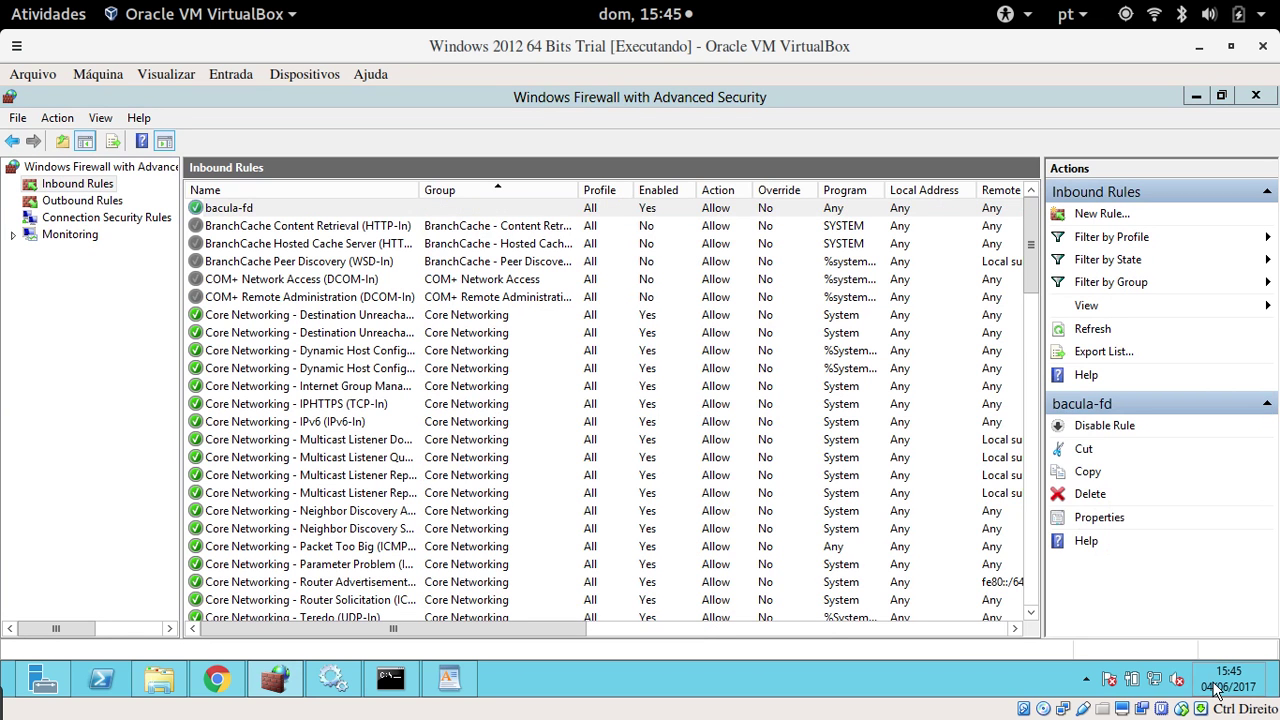
- Open bacula-fd.conf in WordPad via Edit Client Configuration on the Start screen
left_click(1275, 686)
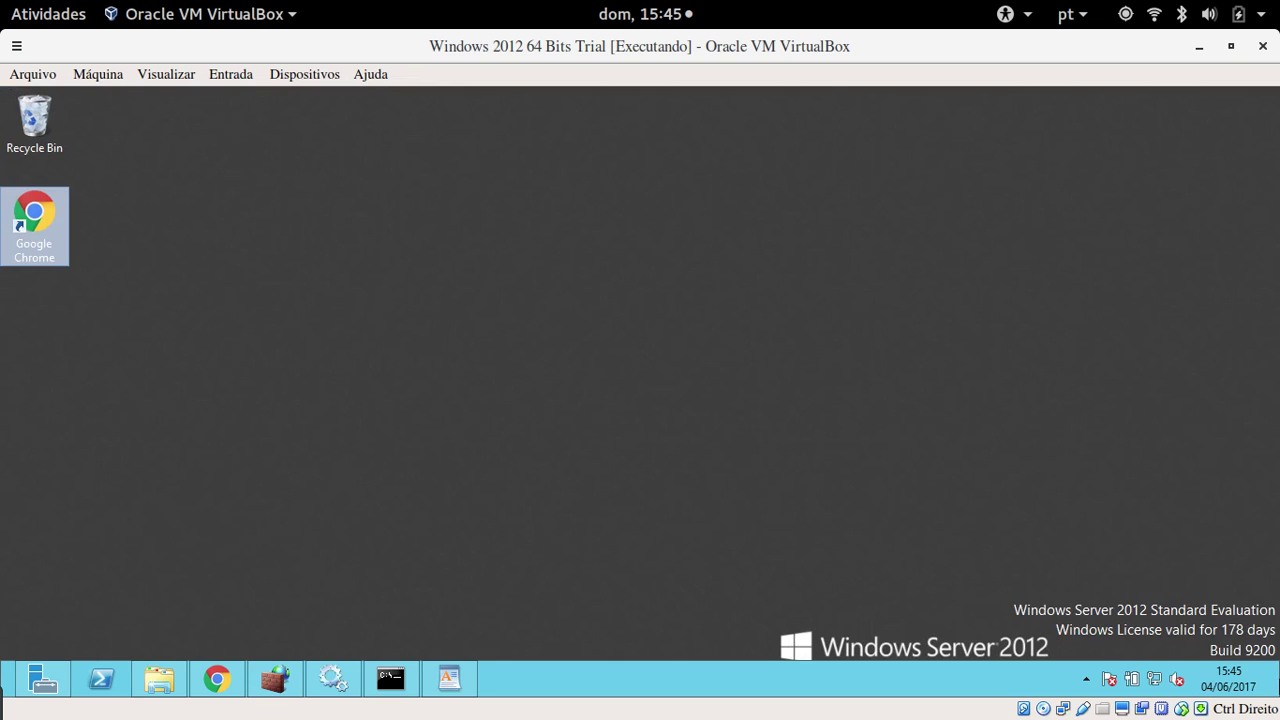
mouse_move(1276, 680)
left_click(1236, 402)
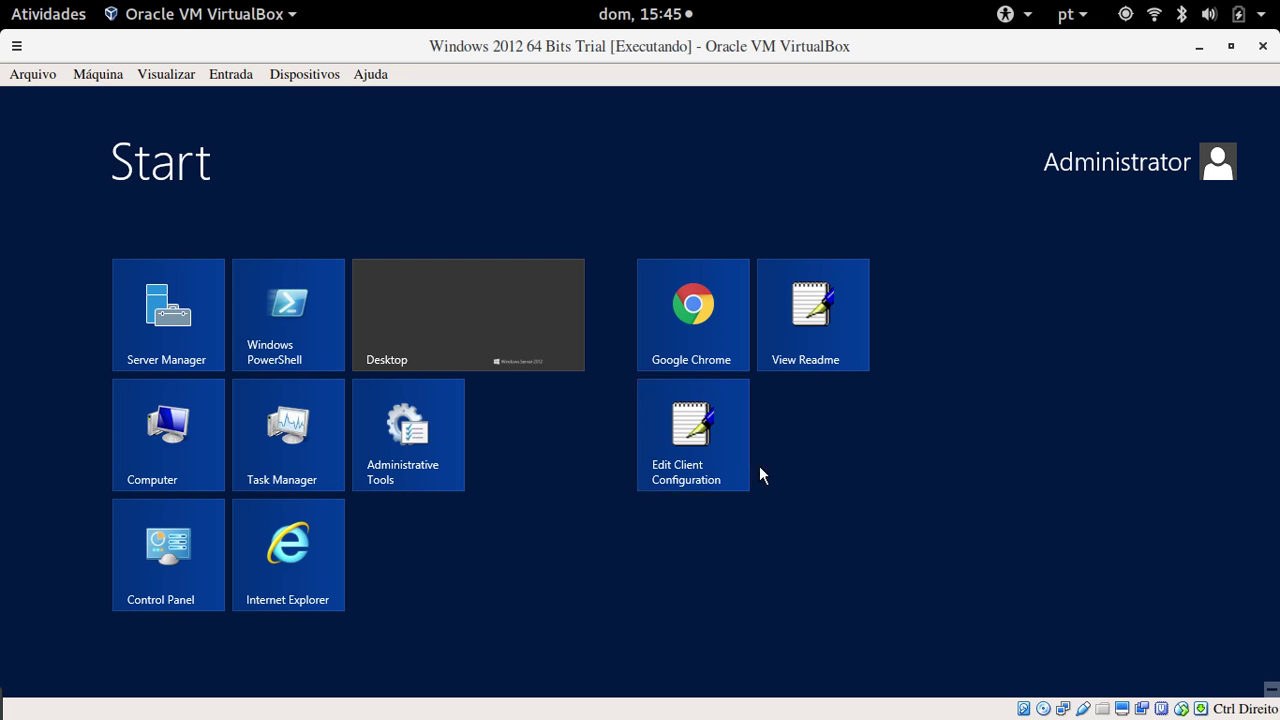
left_click(705, 444)
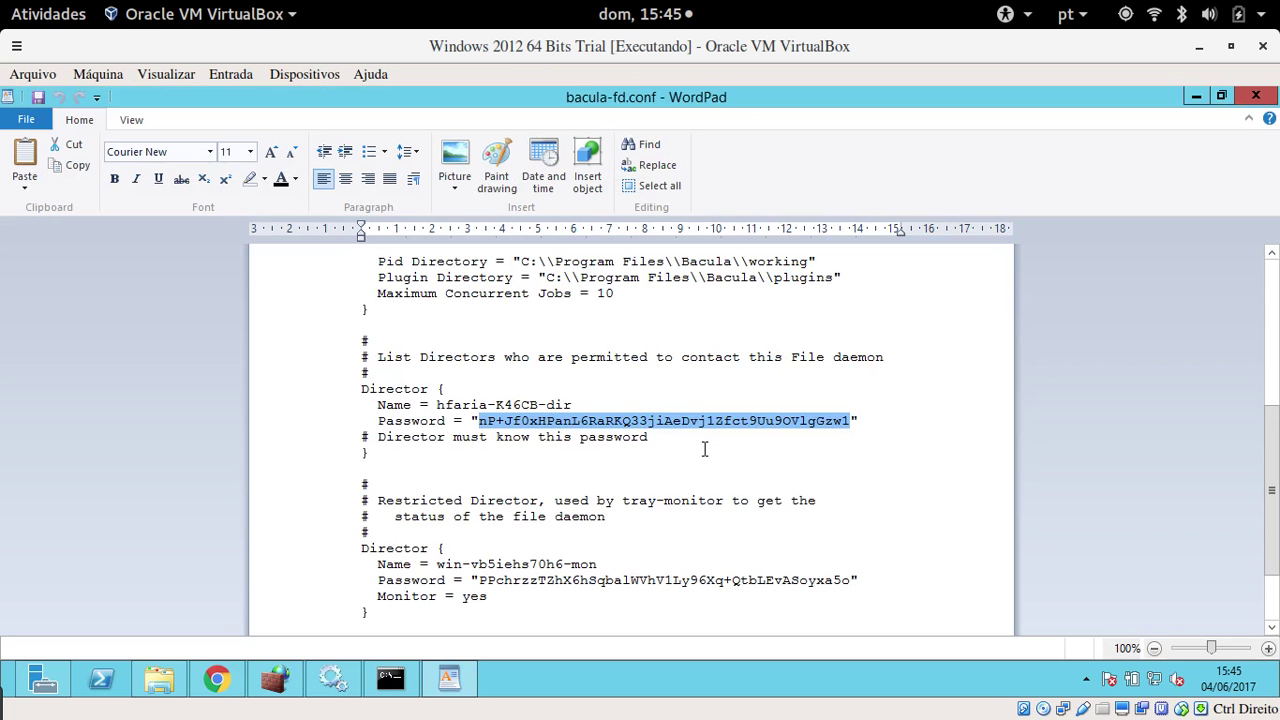
scroll(923, 406, "up", 5)
scroll(1100, 410, "down", 10)
scroll(1100, 410, "up", 11)
scroll(1100, 410, "down", 1)
scroll(1100, 401, "down", 2)
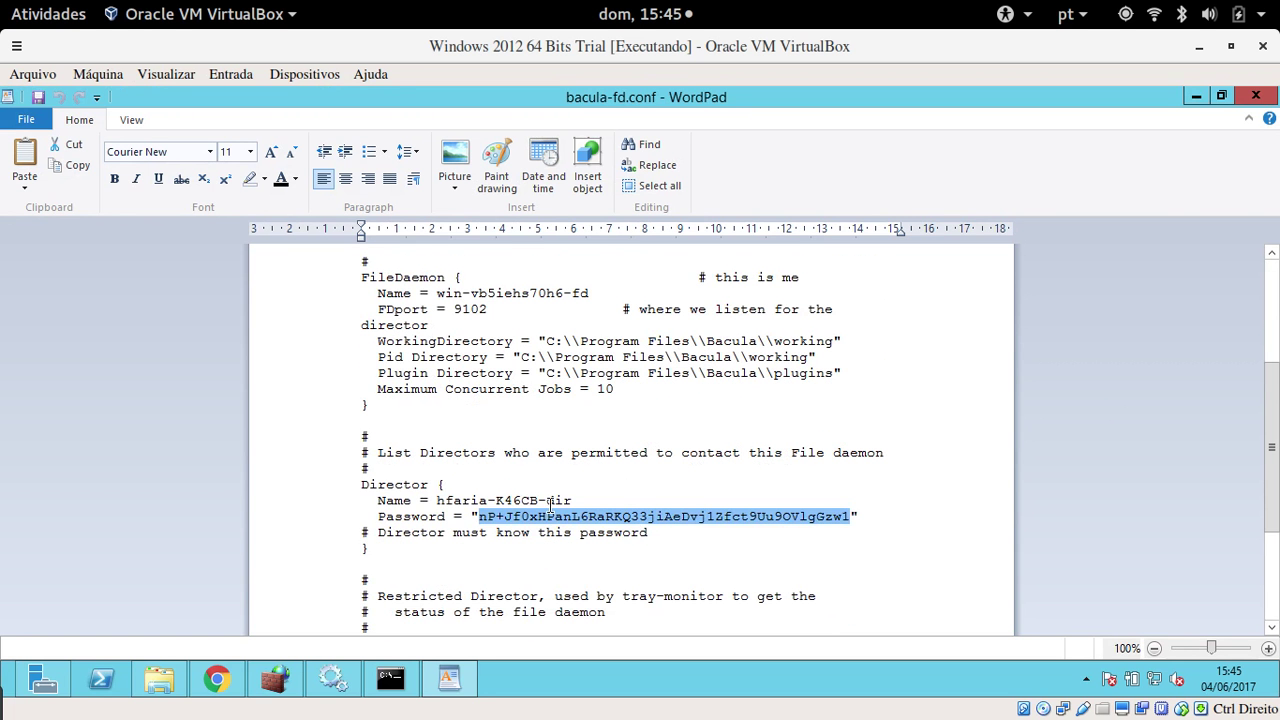
- Select the Director block's password value in bacula-fd.conf and copy it
left_click(472, 505)
left_click_drag(437, 505, 597, 500)
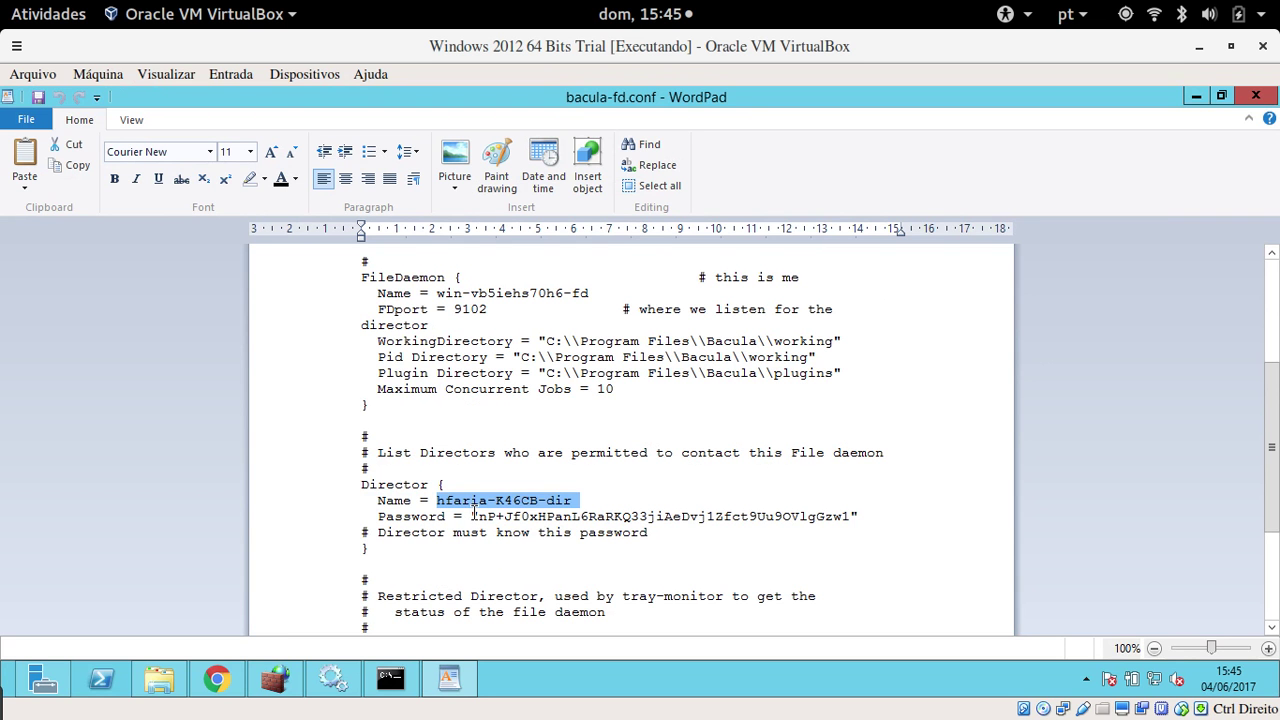
left_click(727, 514)
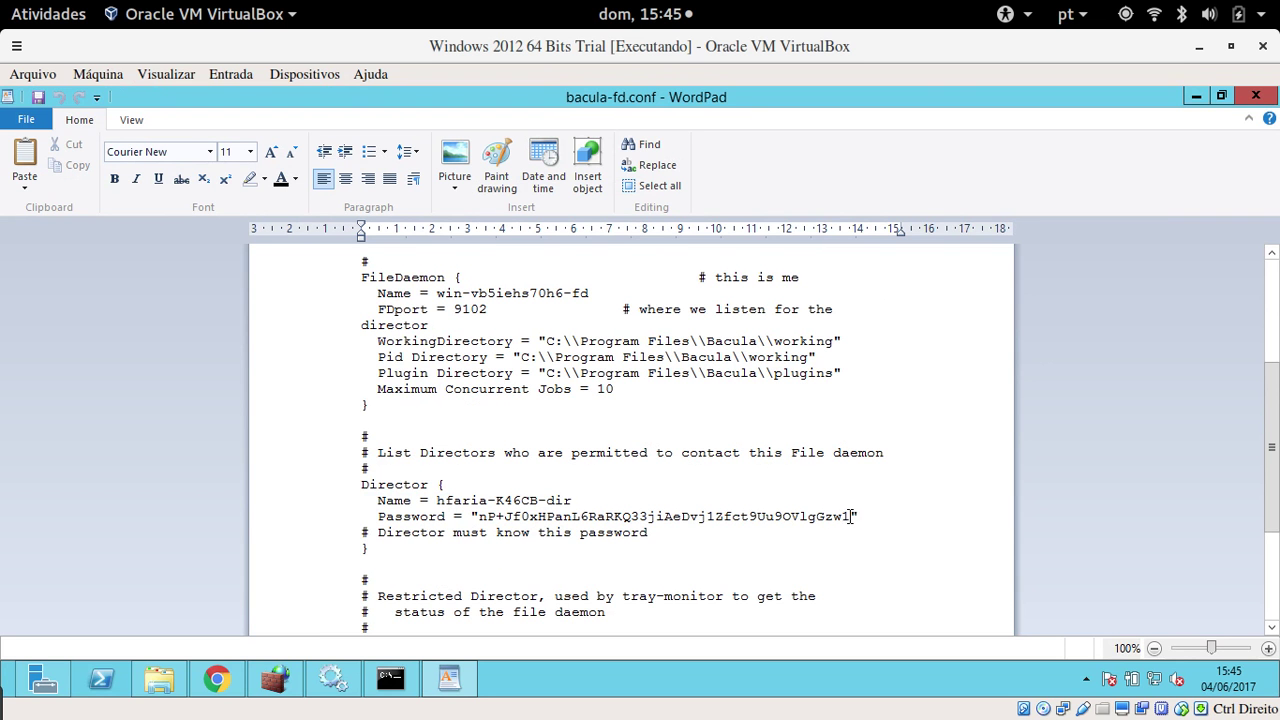
left_click_drag(852, 516, 480, 517)
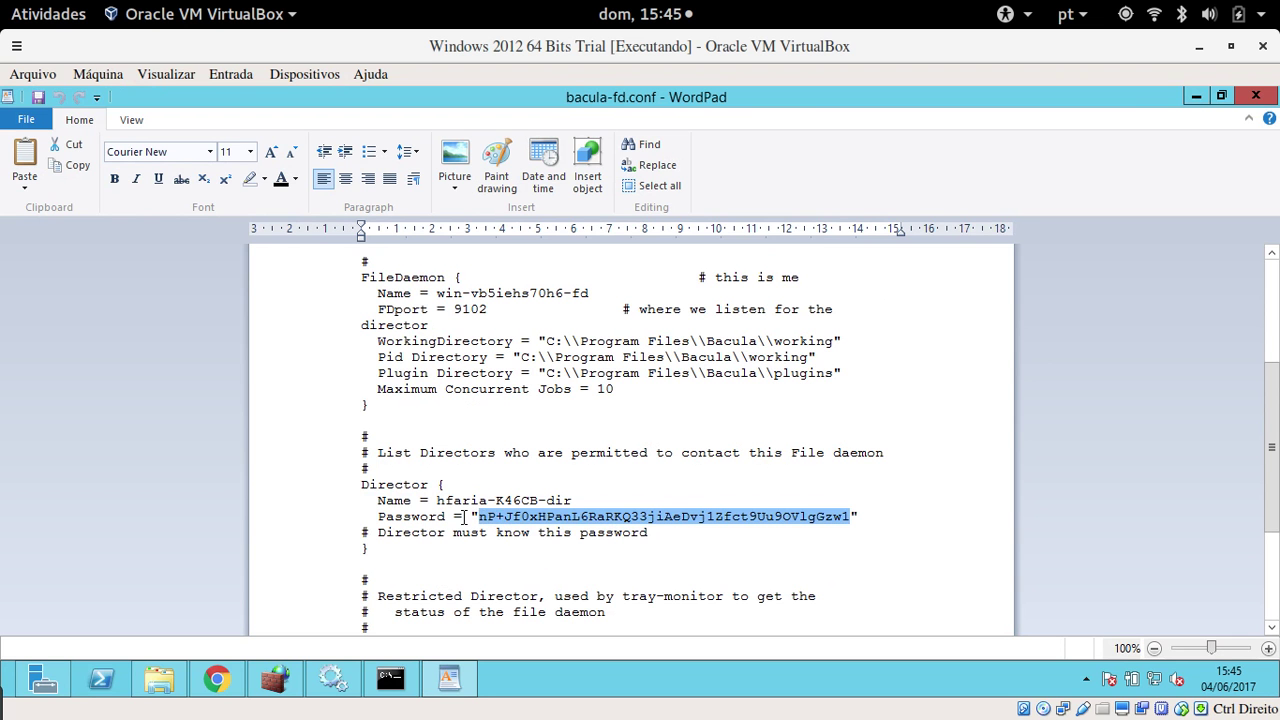
left_click(358, 492)
left_click_drag(360, 494, 399, 557)
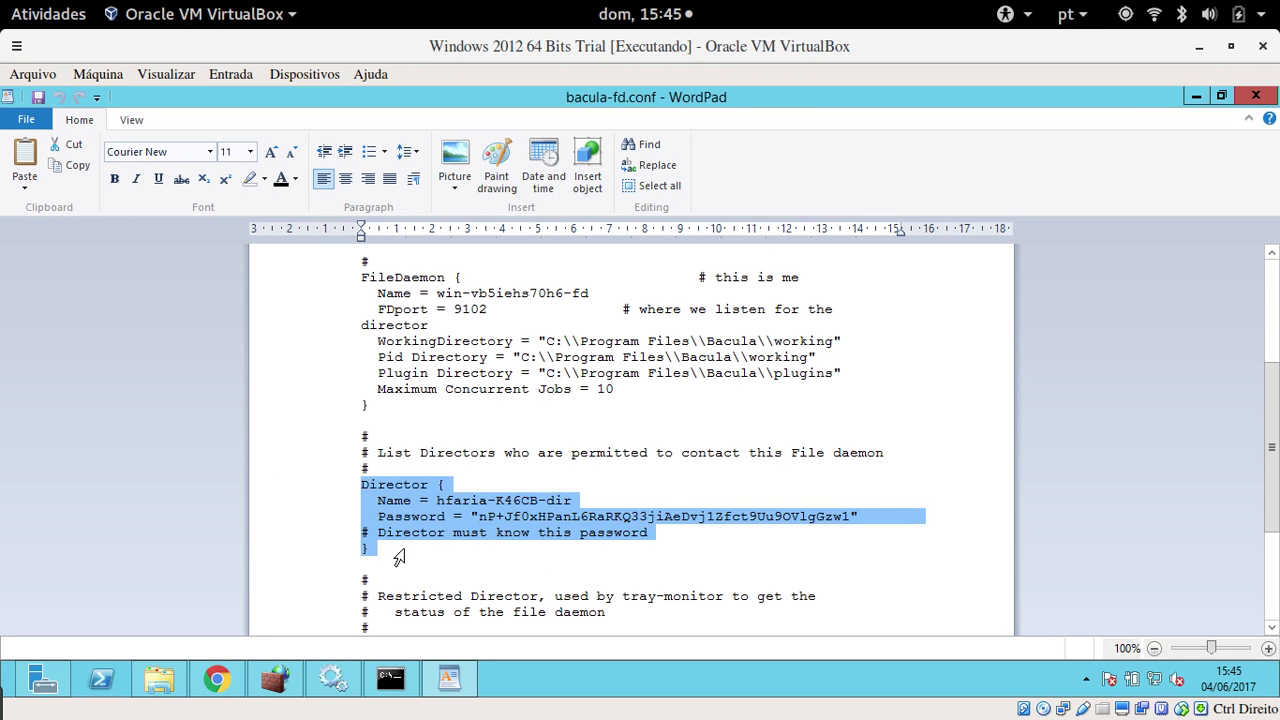
left_click(474, 532)
left_click_drag(343, 488, 383, 549)
left_click(446, 532)
left_click_drag(492, 516, 850, 517)
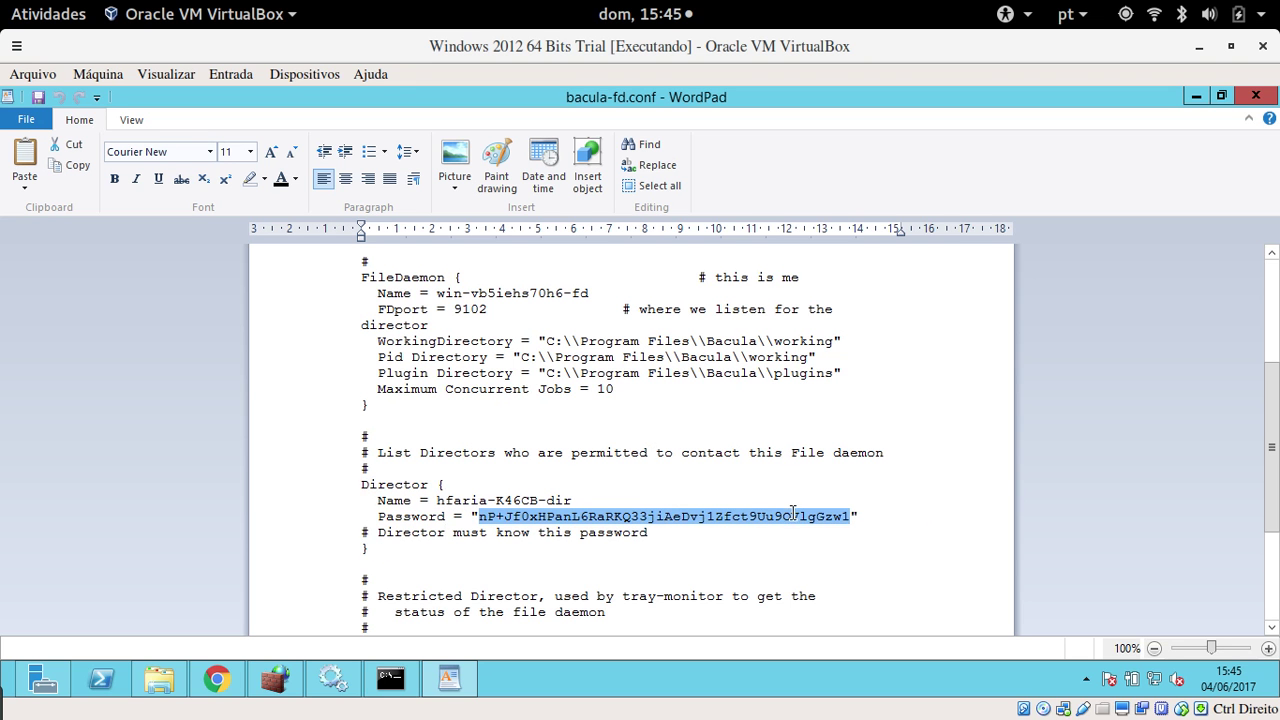
right_click(788, 514)
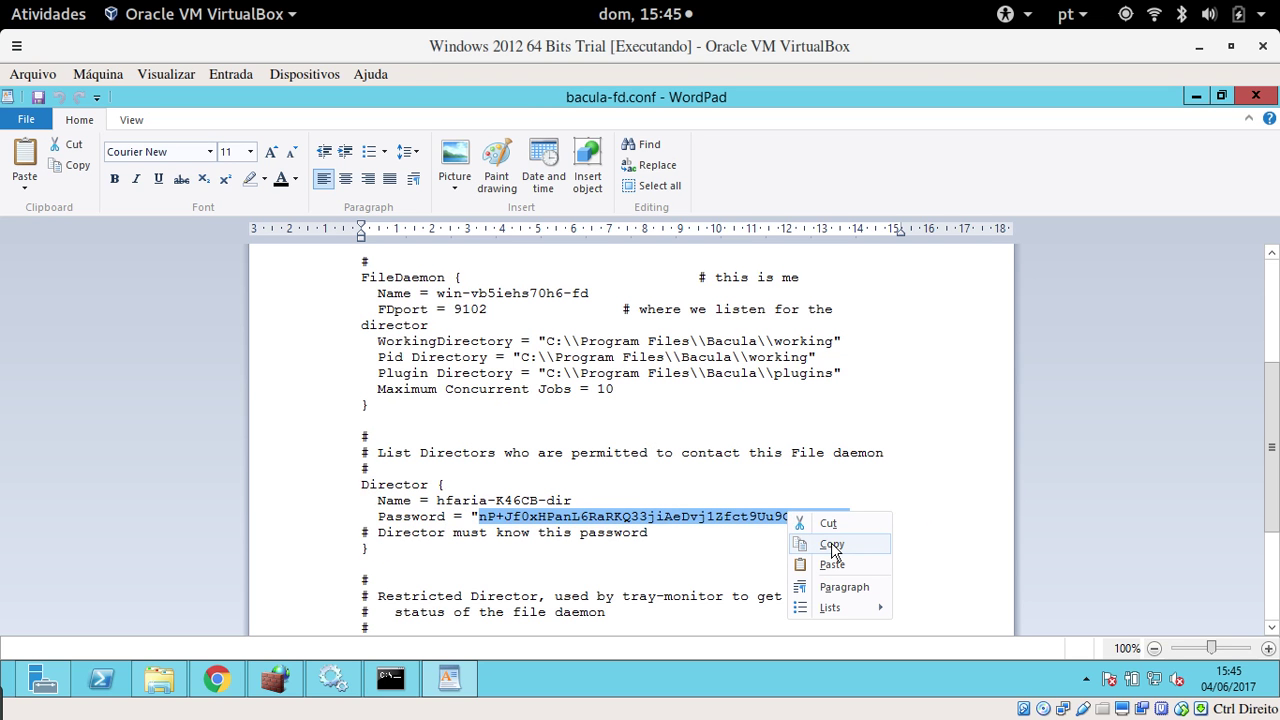
left_click(832, 545)
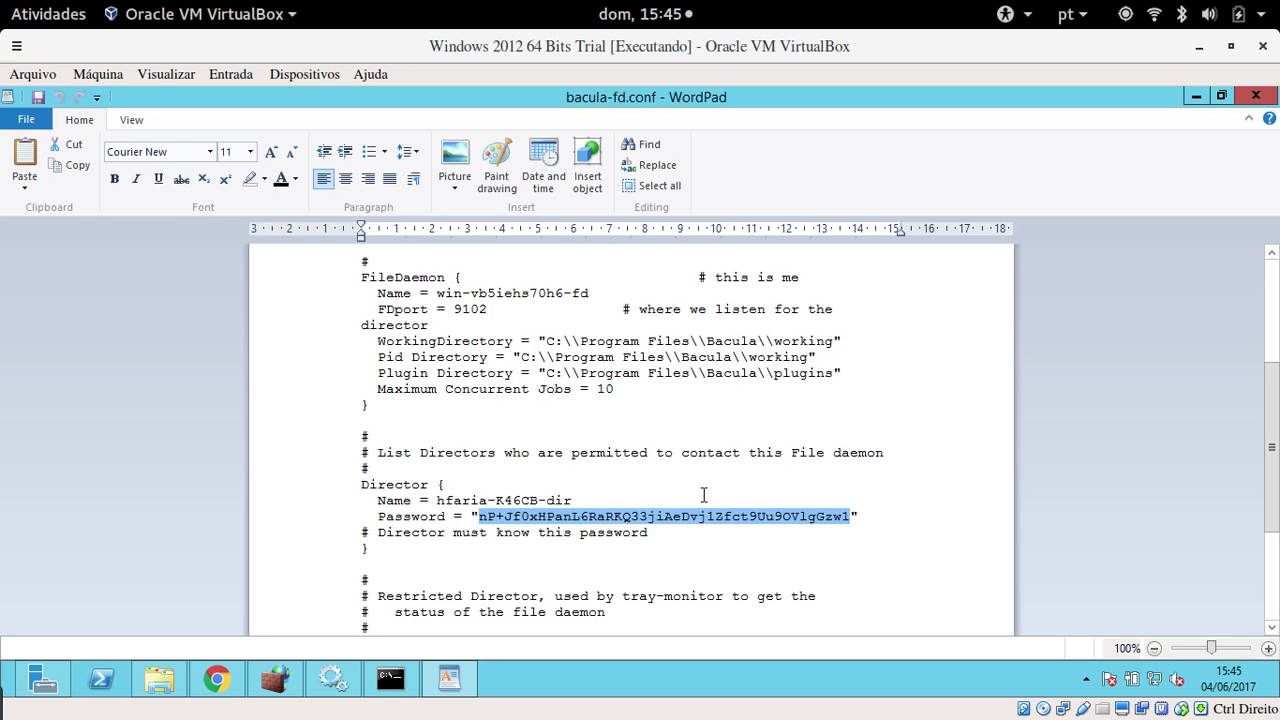
scroll(714, 494, "up", 5)
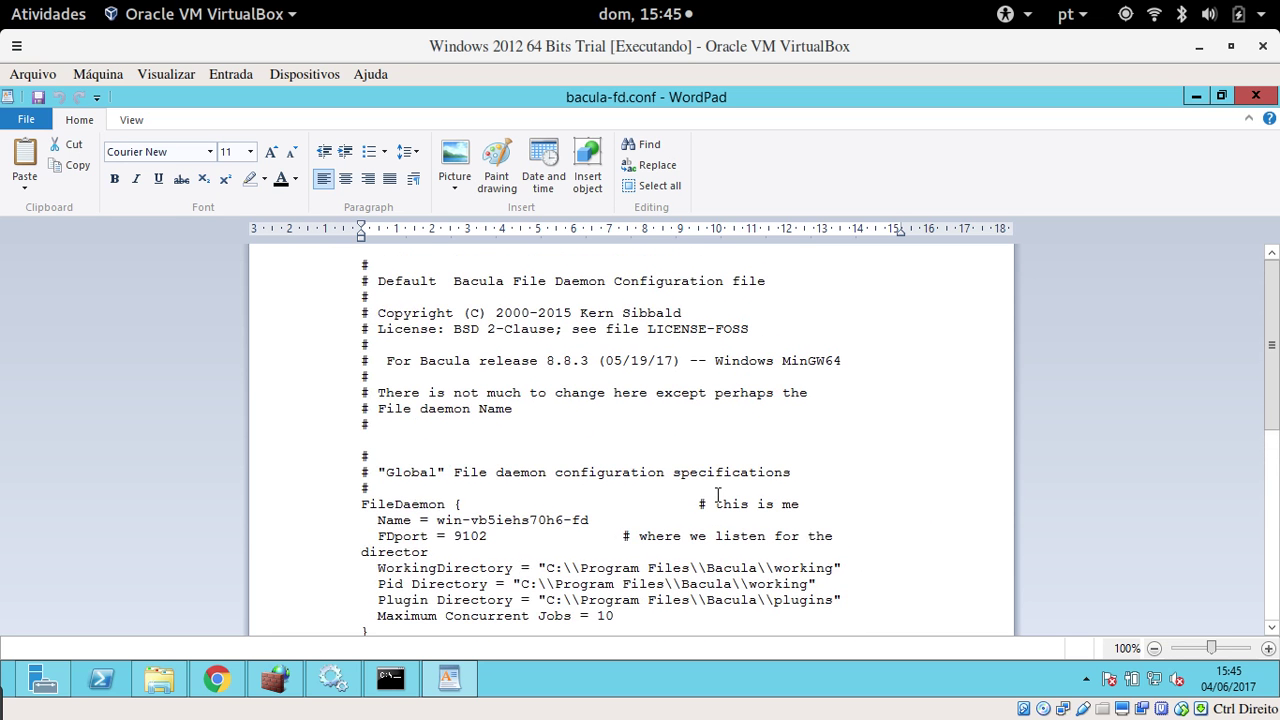
scroll(710, 480, "down", 4)
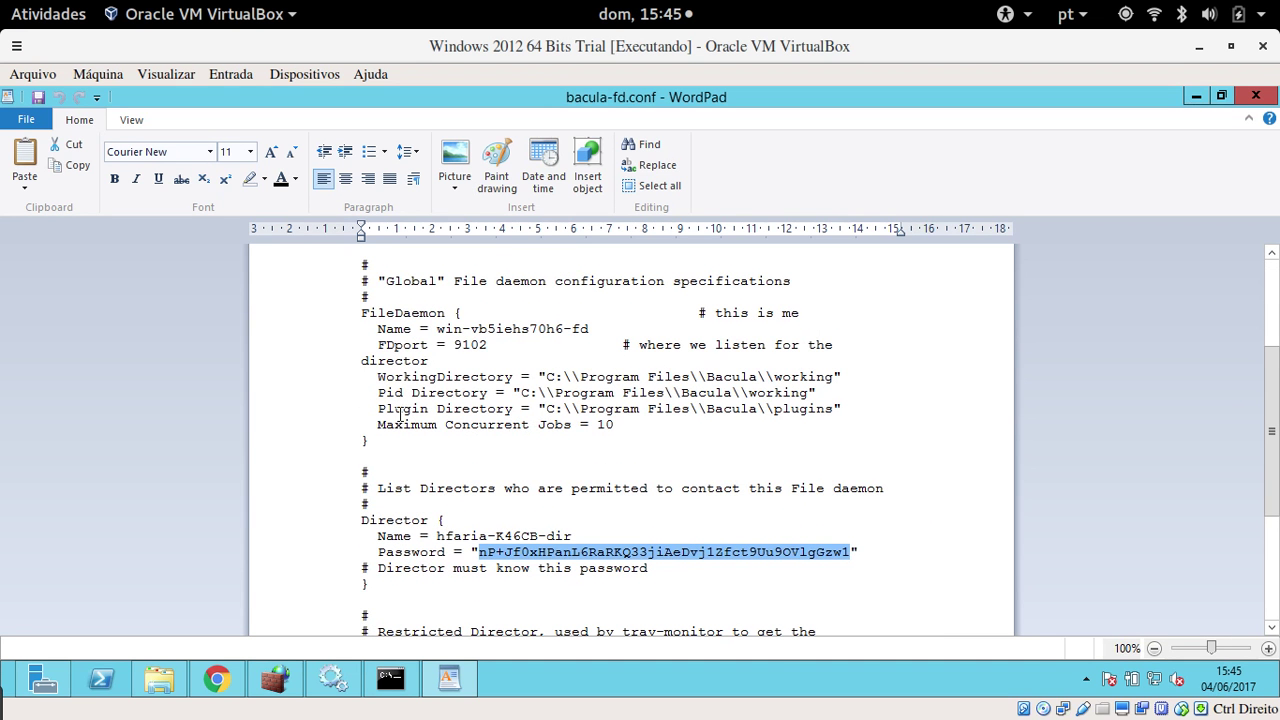
- Restart the Bacula File Backup Service in Services, then return to bacula-fd.conf
left_click(1195, 96)
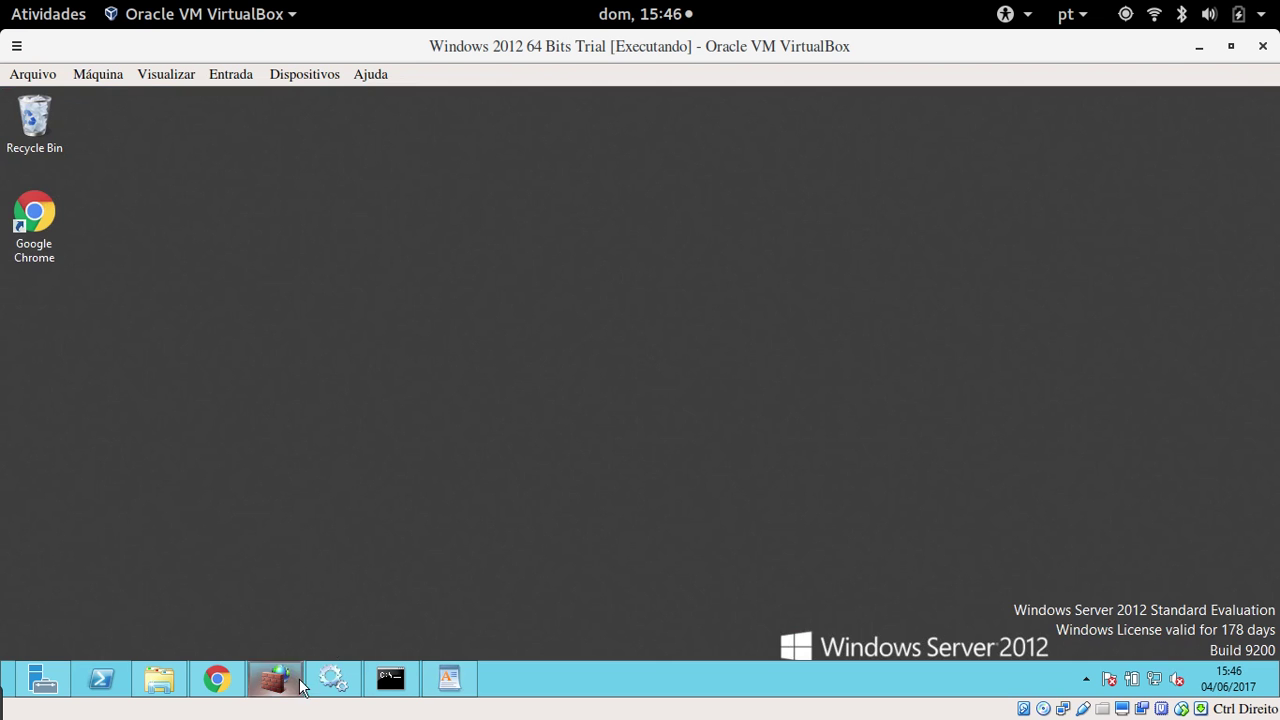
left_click(345, 688)
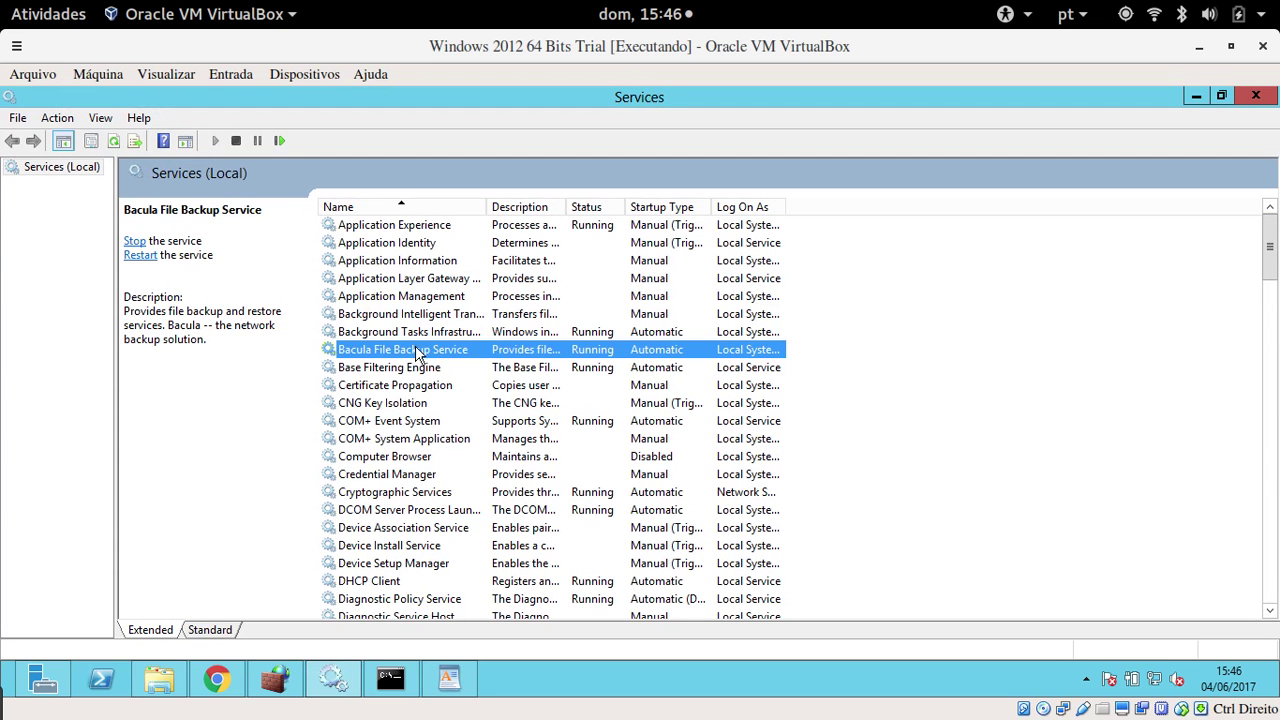
left_click(279, 141)
left_click(449, 678)
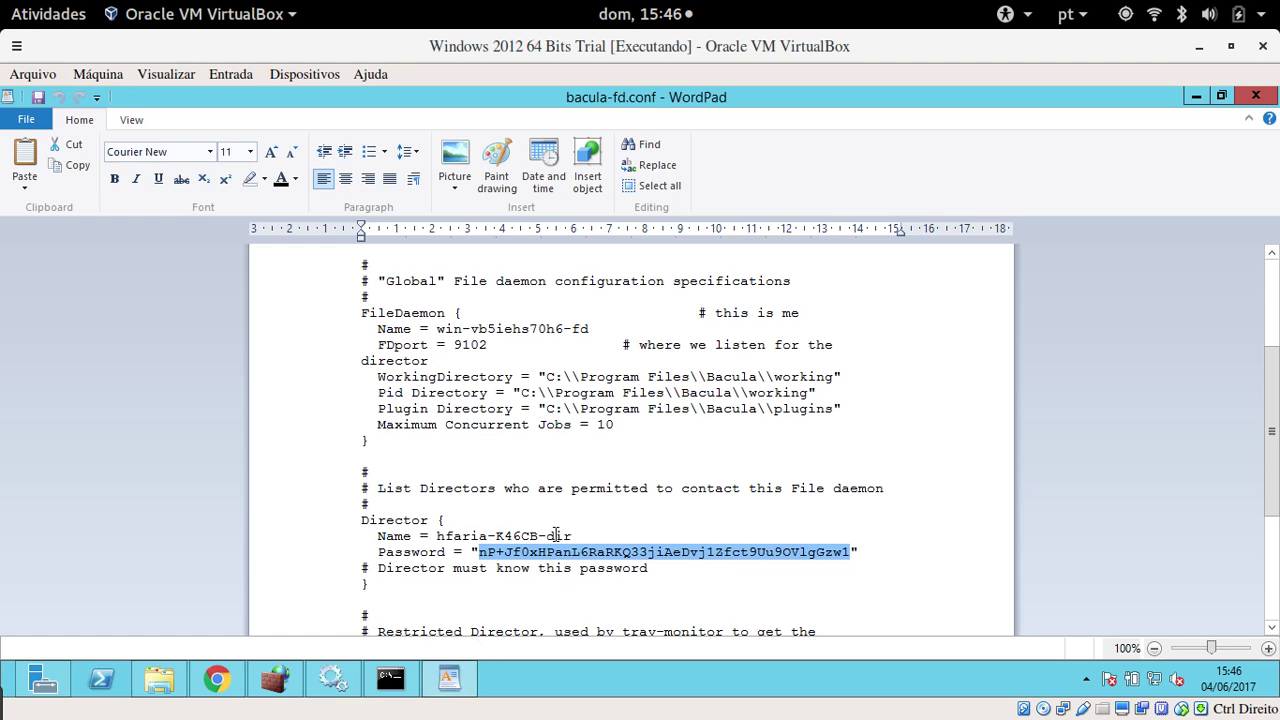
- Return to the BWeb home page and open Configuration > Configure Bacula
left_click(1195, 47)
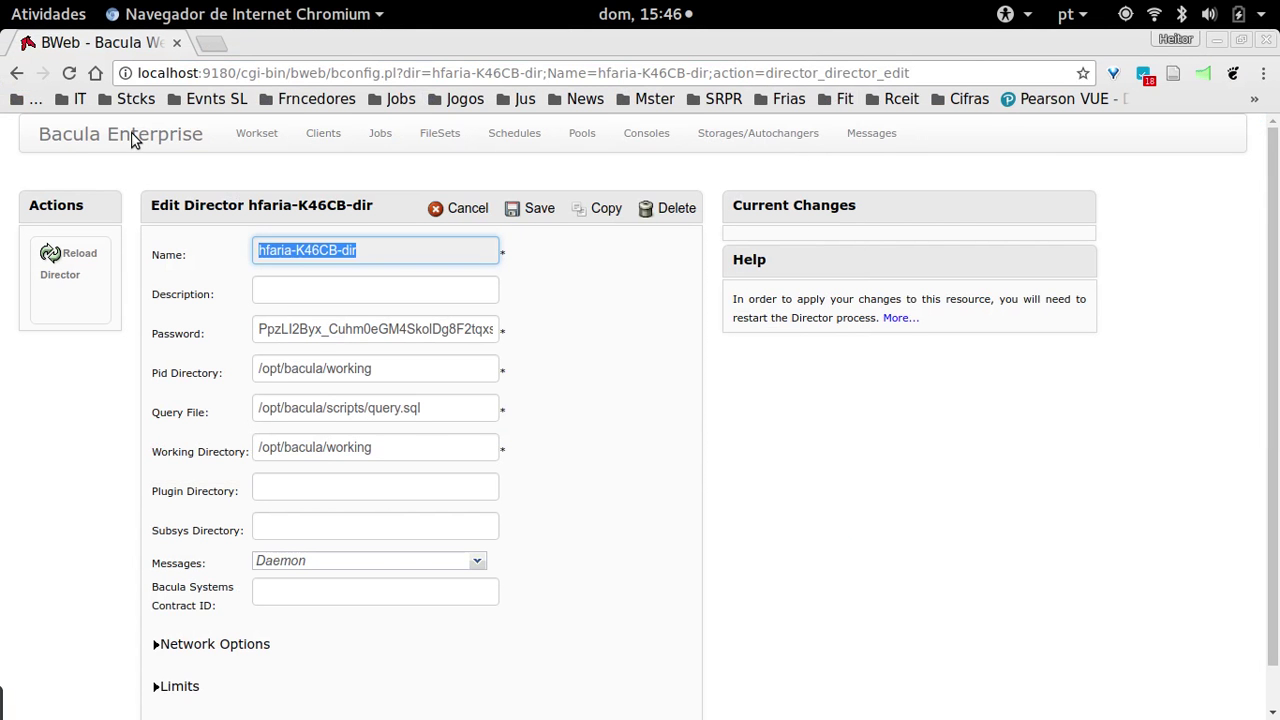
left_click(133, 140)
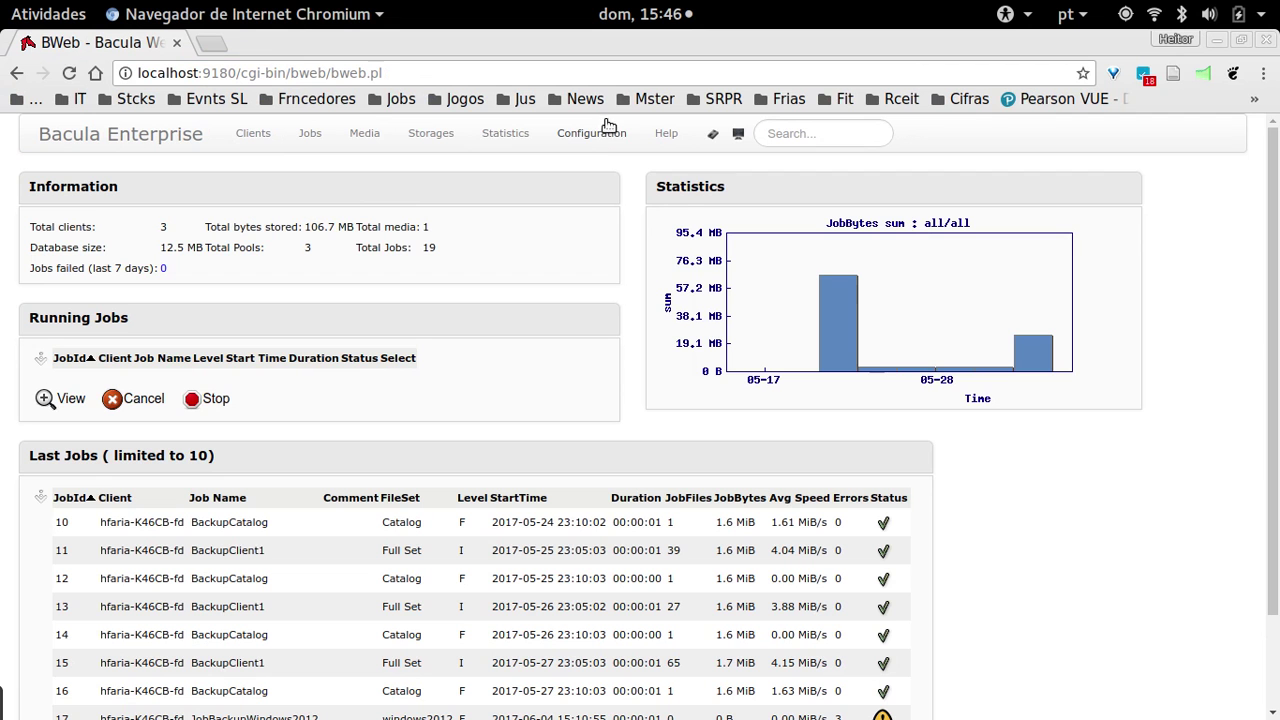
left_click(614, 143)
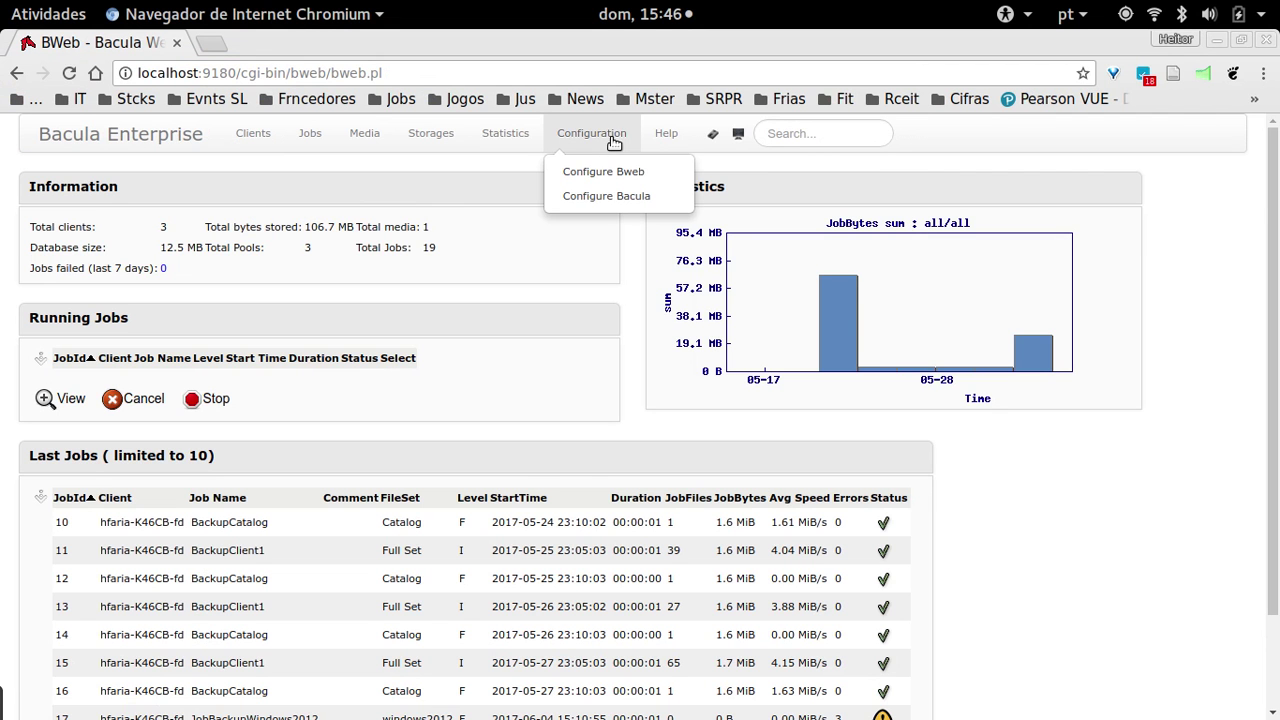
left_click(638, 200)
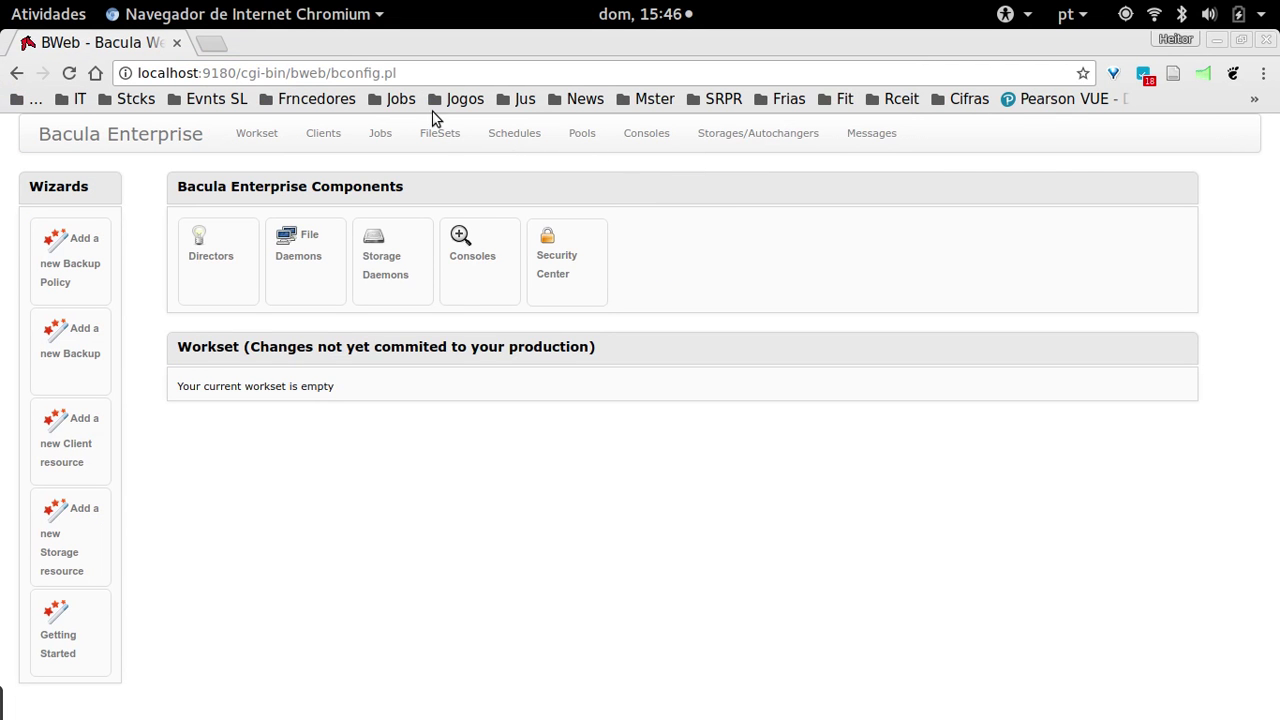
- Open windows2012-fd from the Clients list for editing
left_click(324, 136)
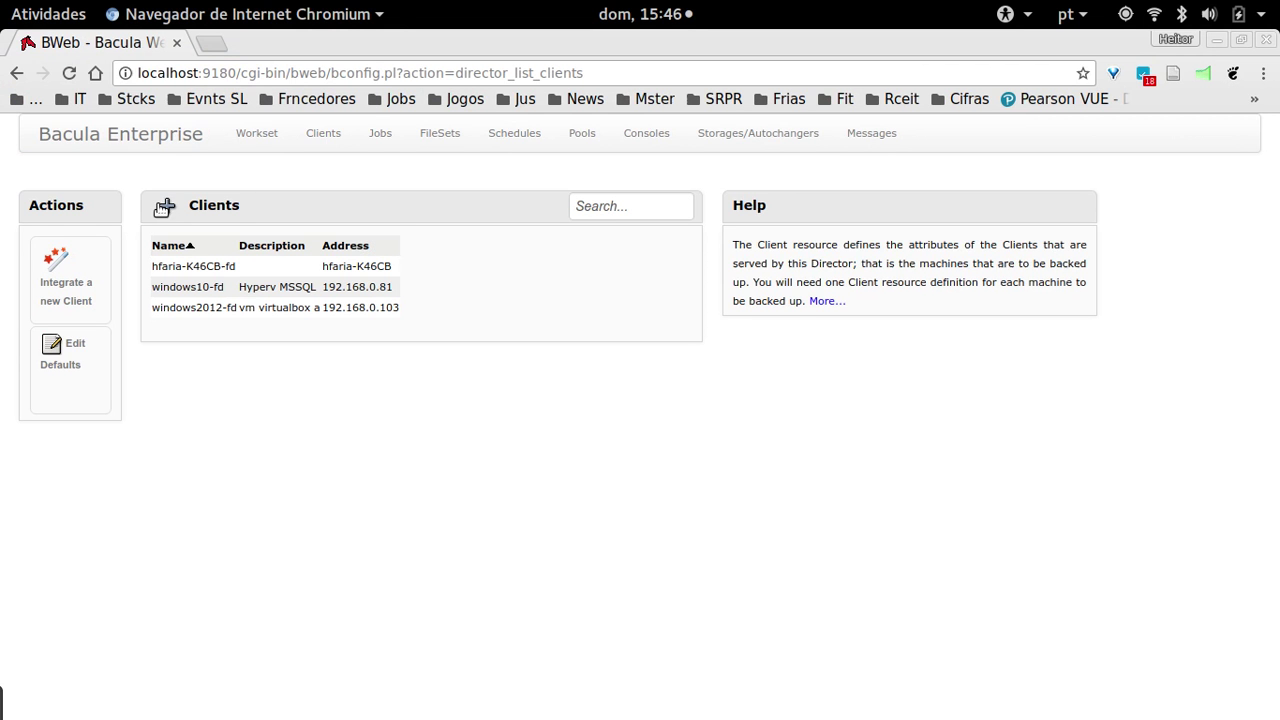
left_click(167, 206)
left_click(167, 206)
left_click(189, 316)
double_click(189, 313)
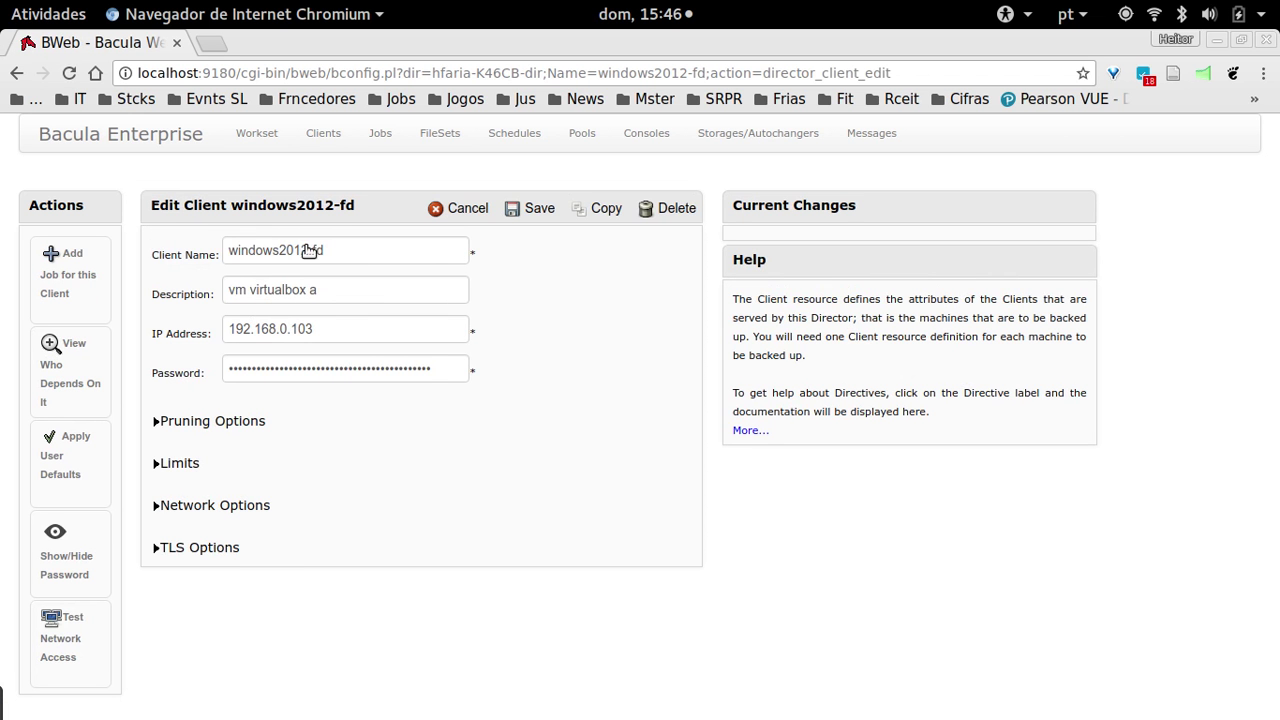
- Replace the windows2012-fd client's description with 'Free Description', then select its IP address value
left_click(360, 257)
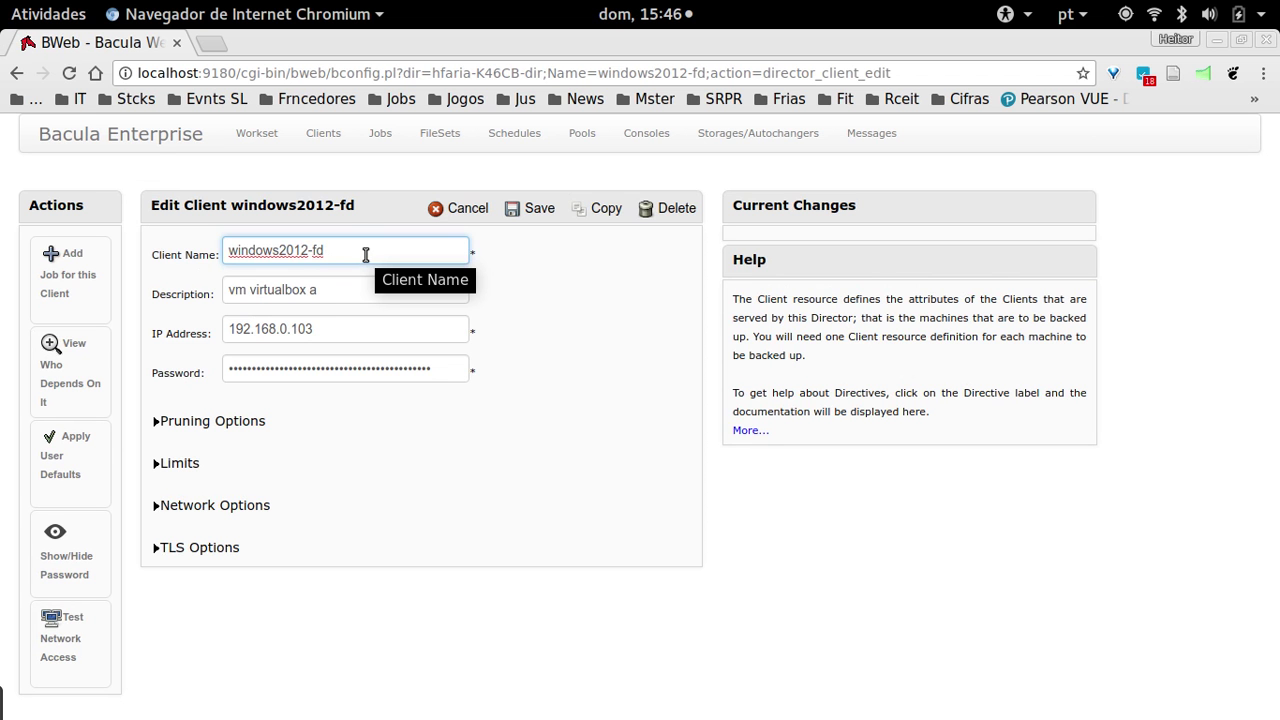
left_click(331, 289)
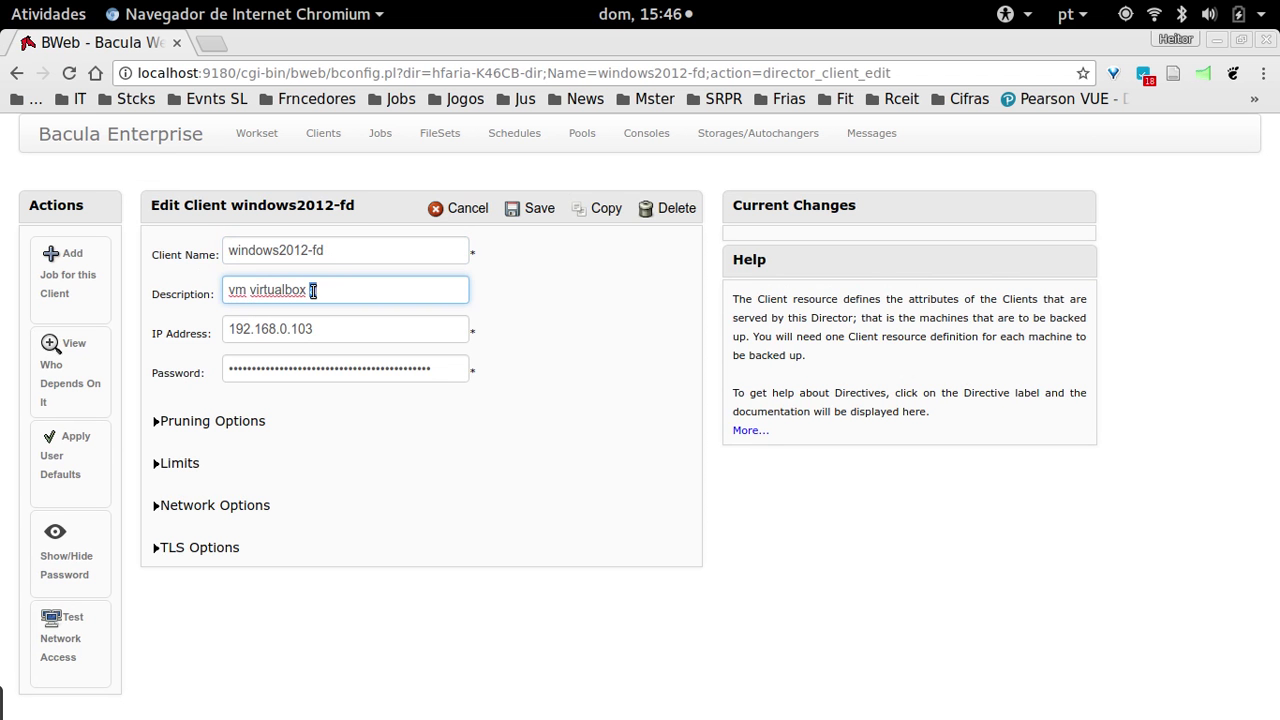
key("BackSpace")
key("BackSpace")
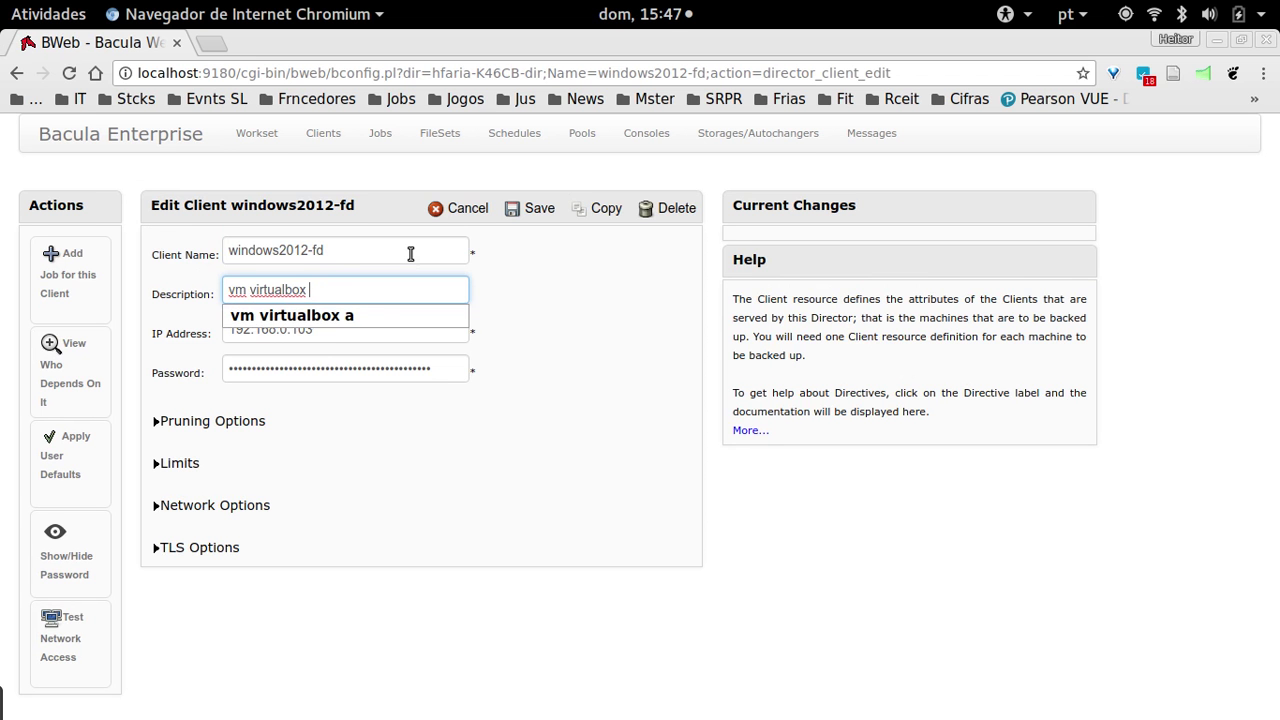
key("ctrl+BackSpace")
key("ctrl+BackSpace")
type("Fre")
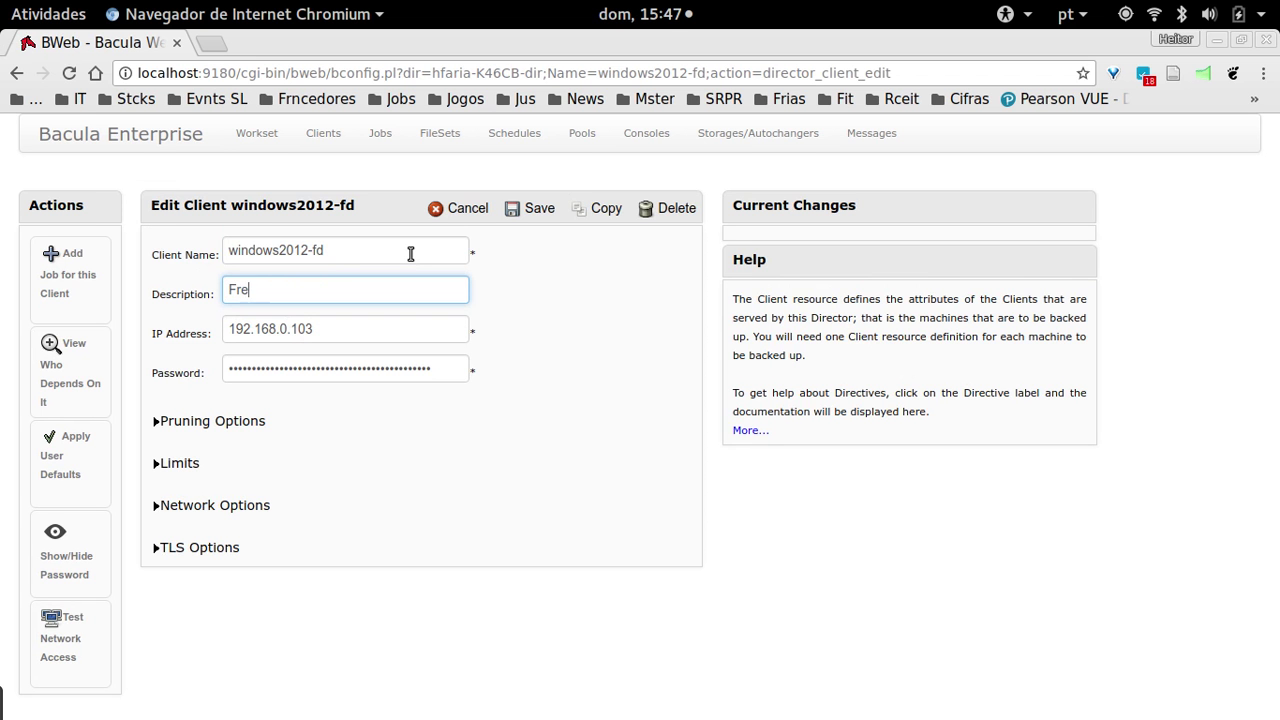
type("e Description")
left_click(523, 311)
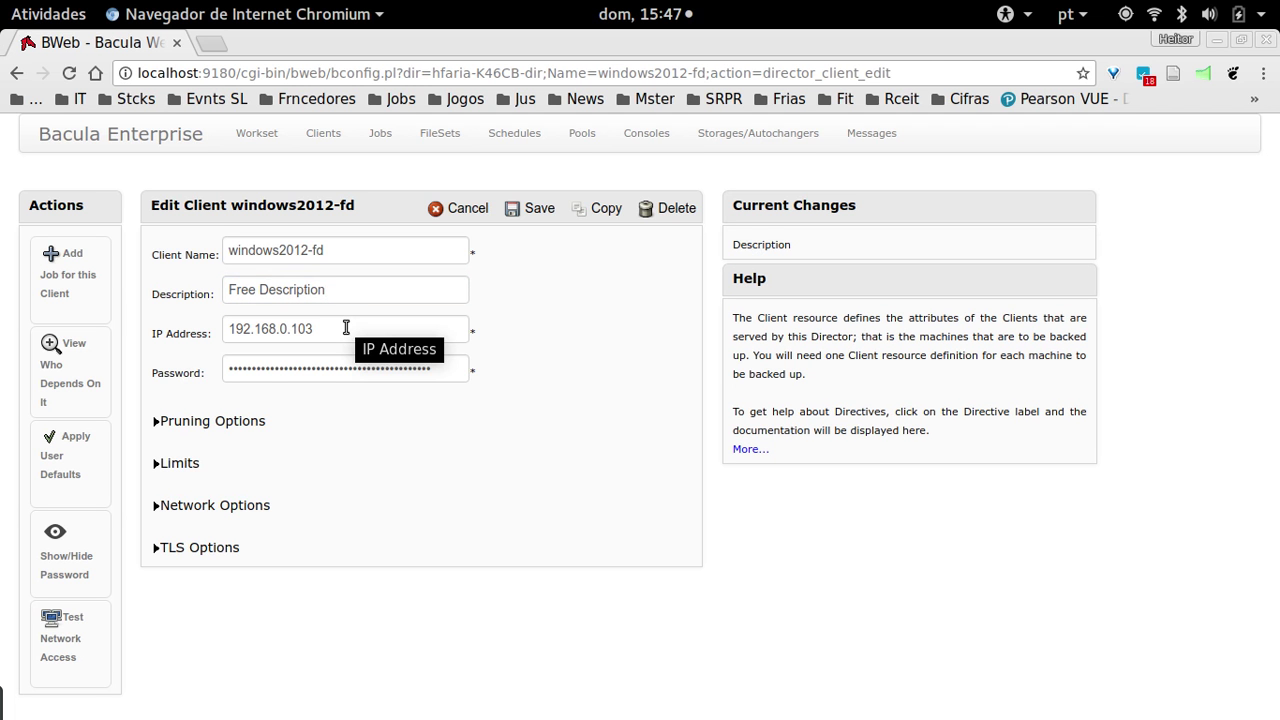
left_click_drag(347, 329, 244, 317)
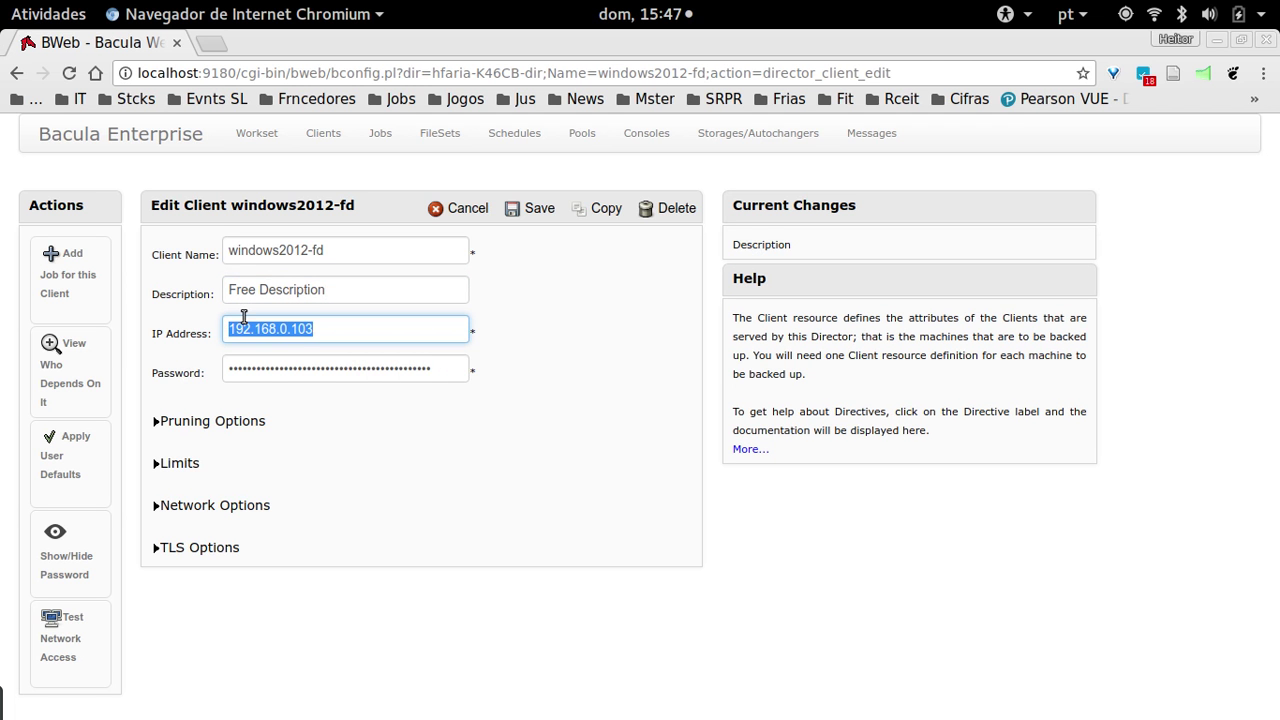
- Run ipconfig in the Windows VM's admin Command Prompt to confirm IPv4 address 192.168.0.103
left_click(12, 9)
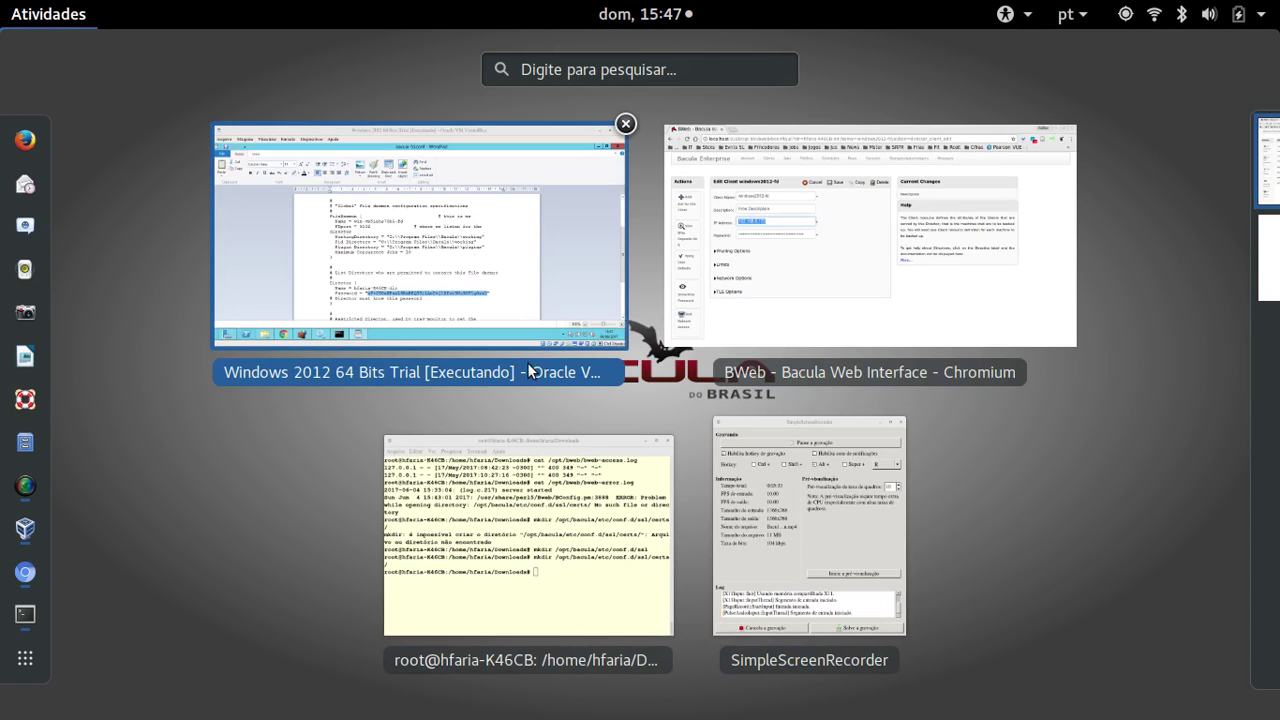
left_click(490, 287)
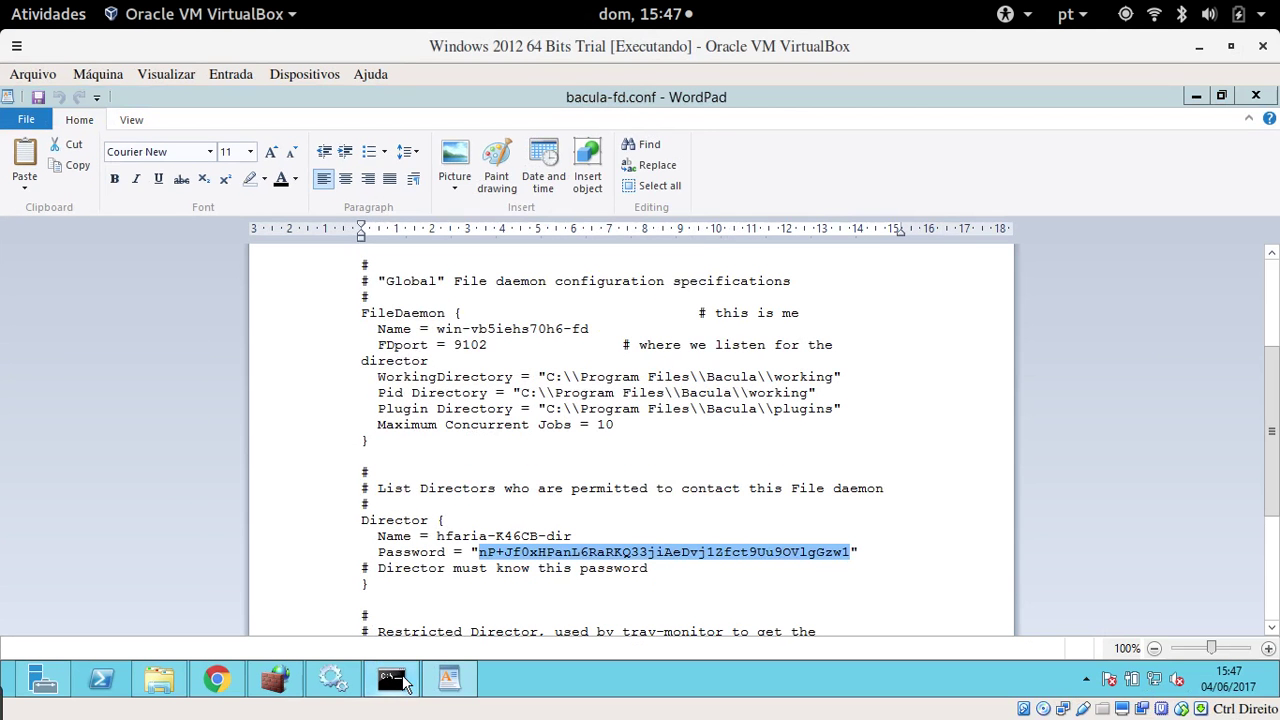
left_click(395, 680)
scroll(485, 407, "up", 2)
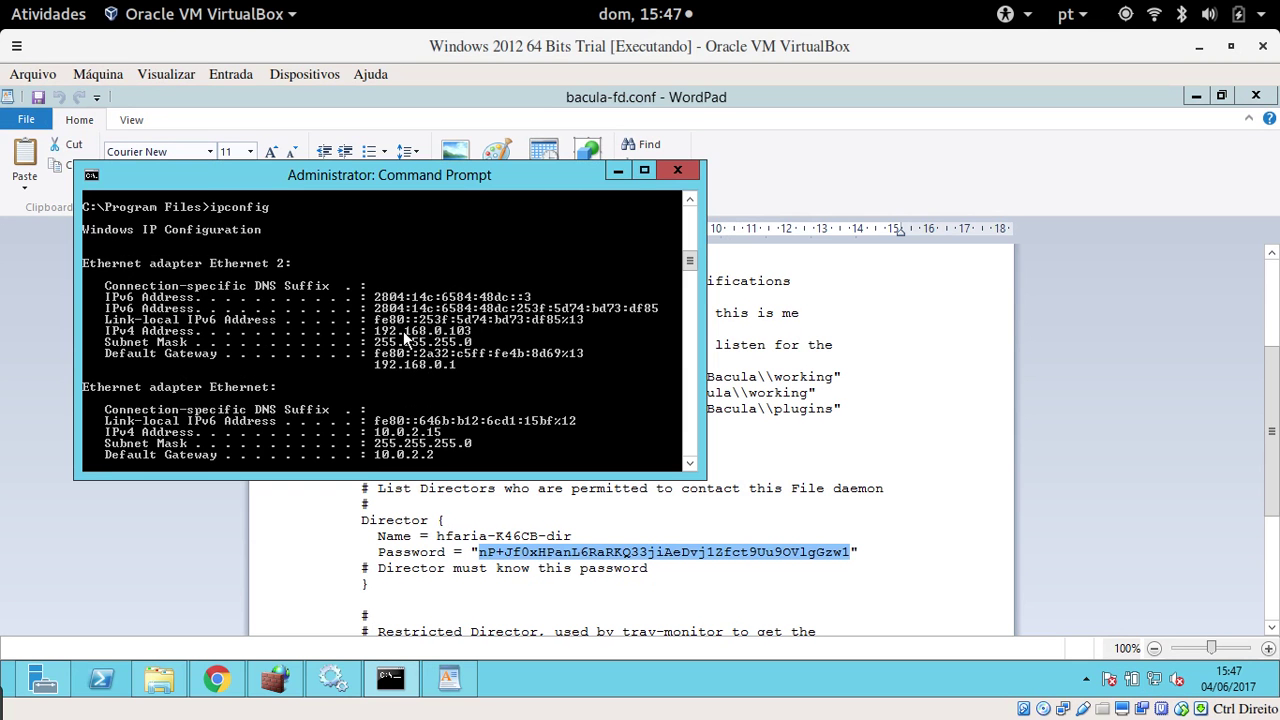
type("ipconfig")
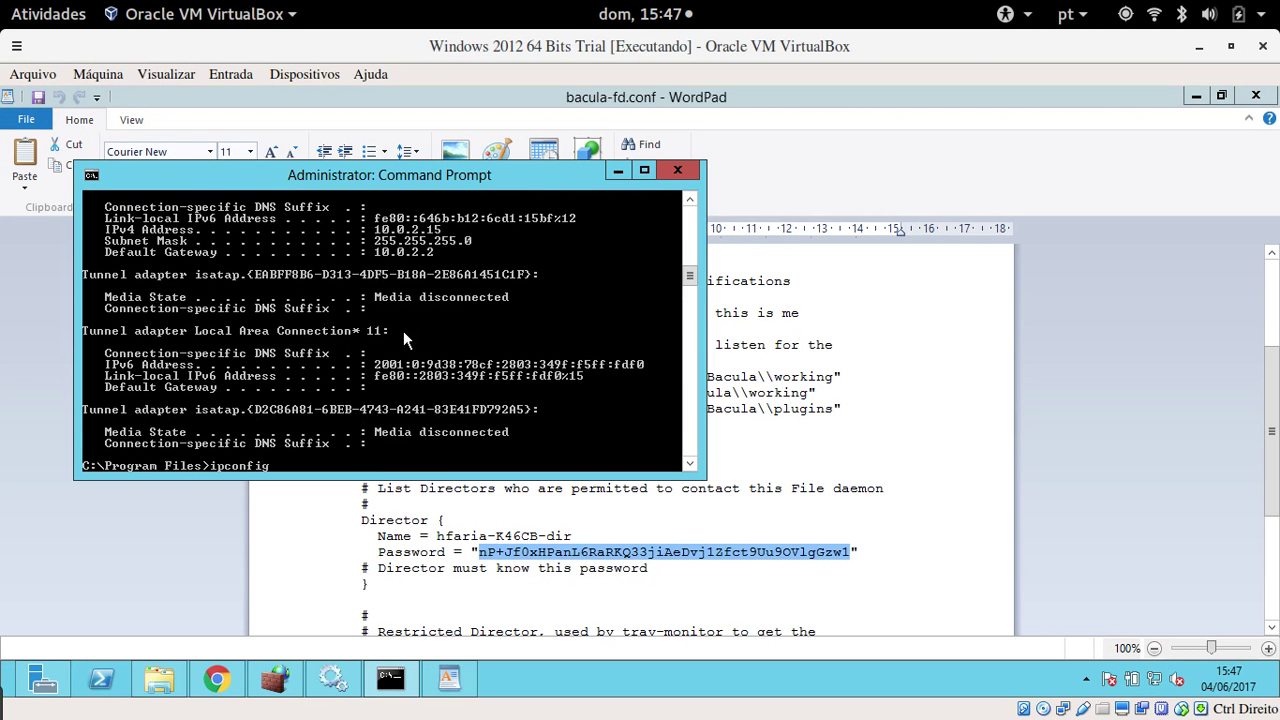
key("Return")
scroll(447, 369, "up", 5)
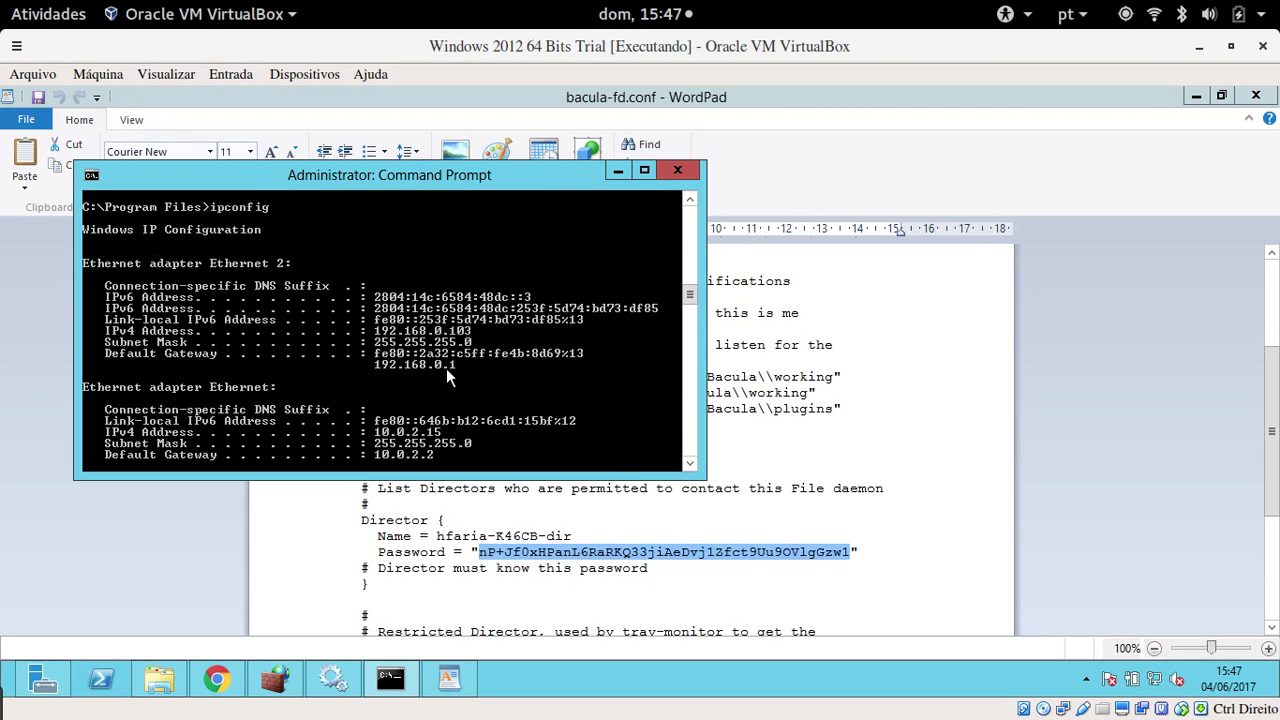
left_click(1203, 50)
key("Tab")
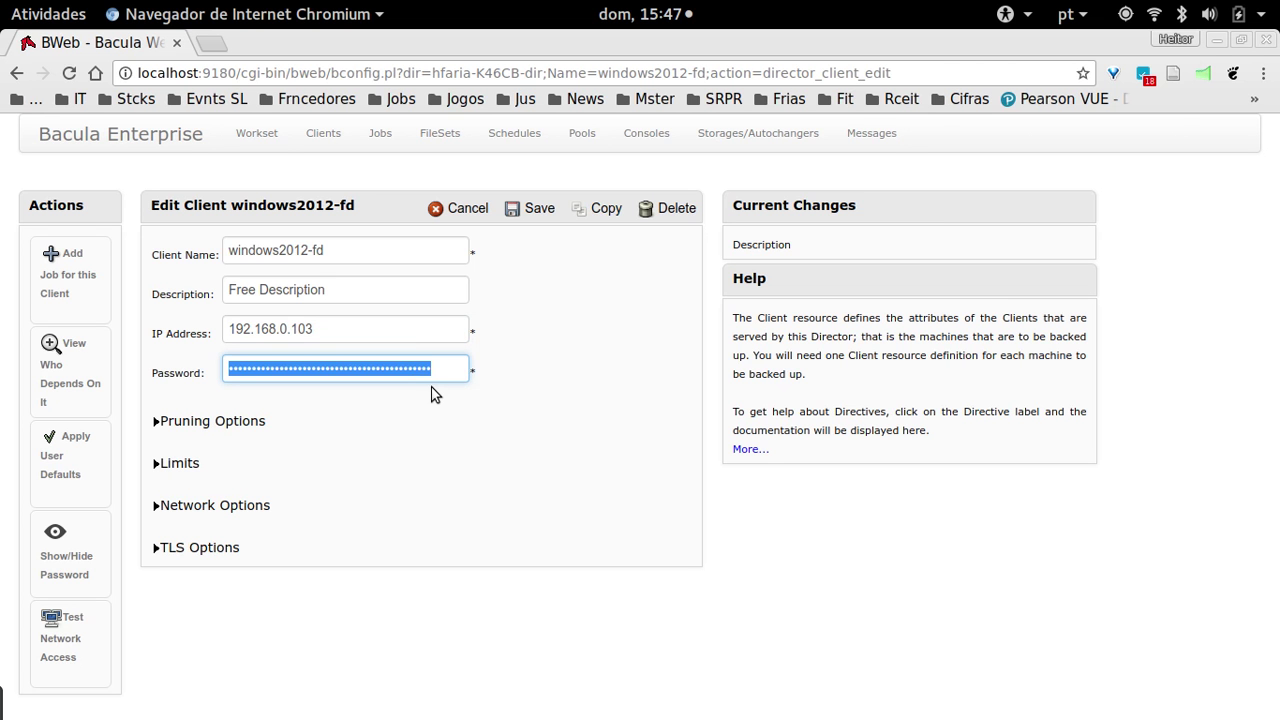
- Save the windows2012-fd client edits and view the Workset's pending Update Description change
key("End")
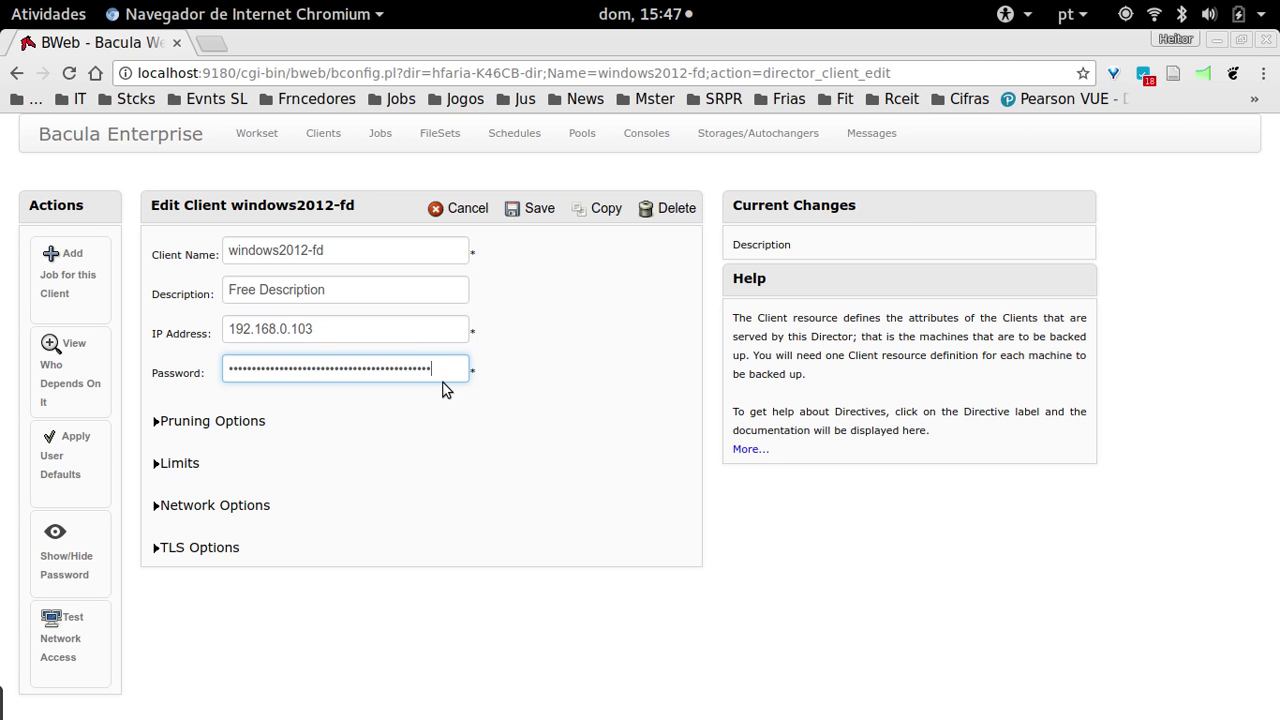
left_click(537, 210)
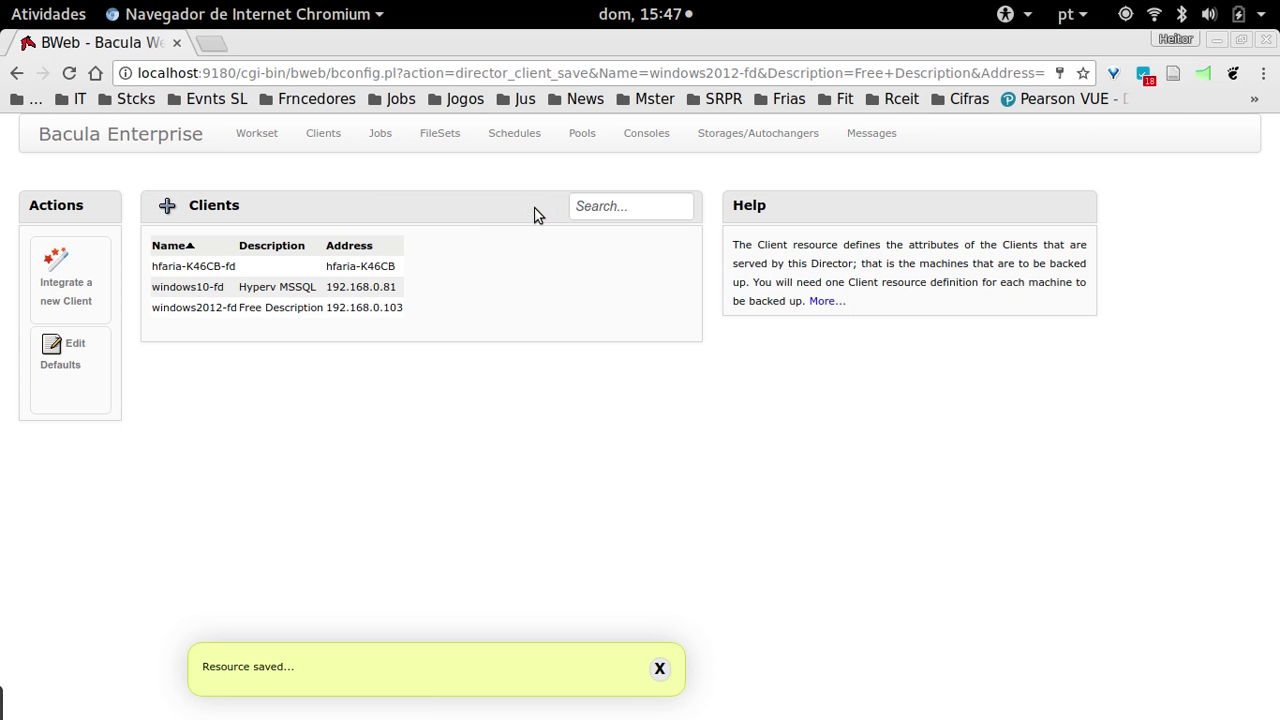
left_click(272, 140)
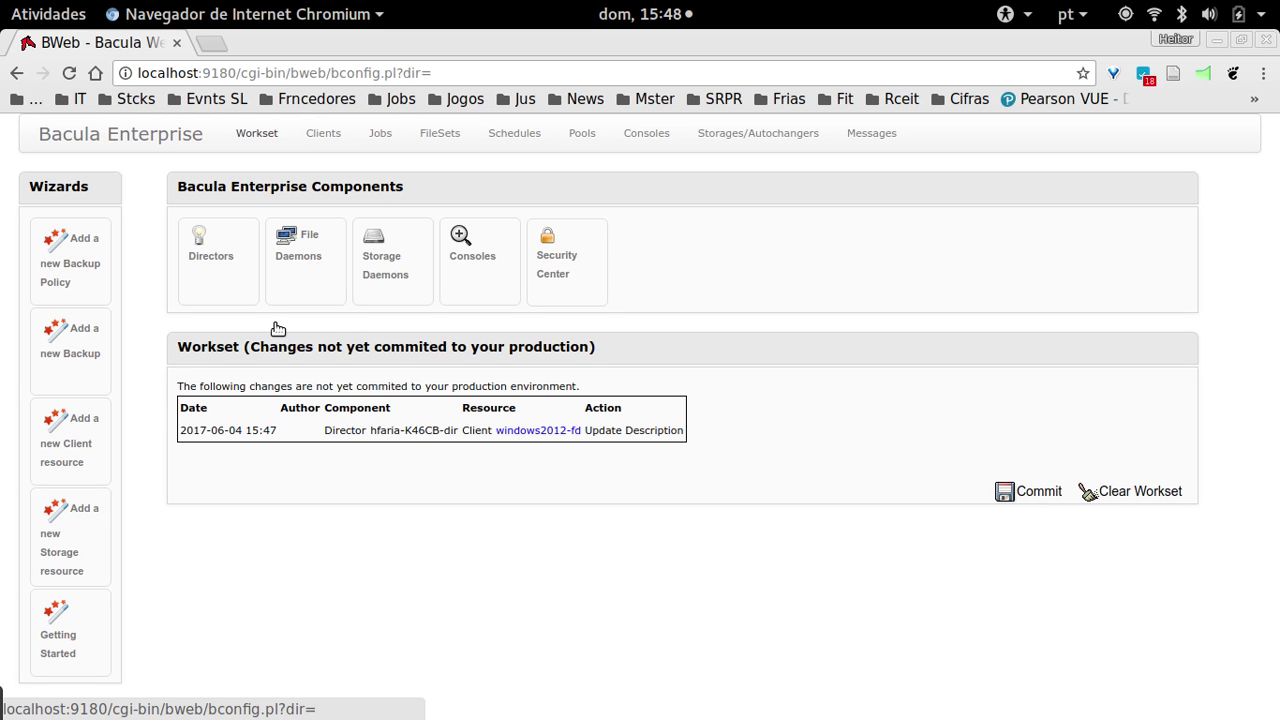
- Reload the Director with the committed workset change and return to the refreshed BWeb dashboard
left_click(477, 522)
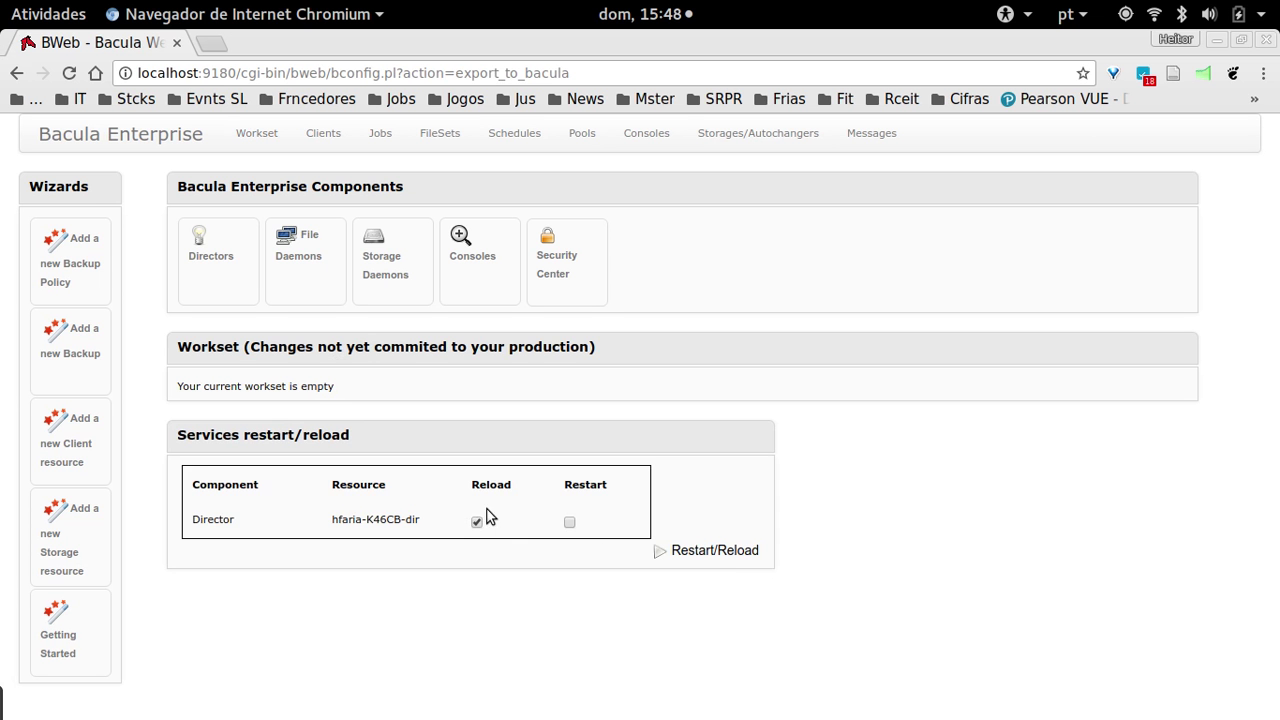
left_click(729, 562)
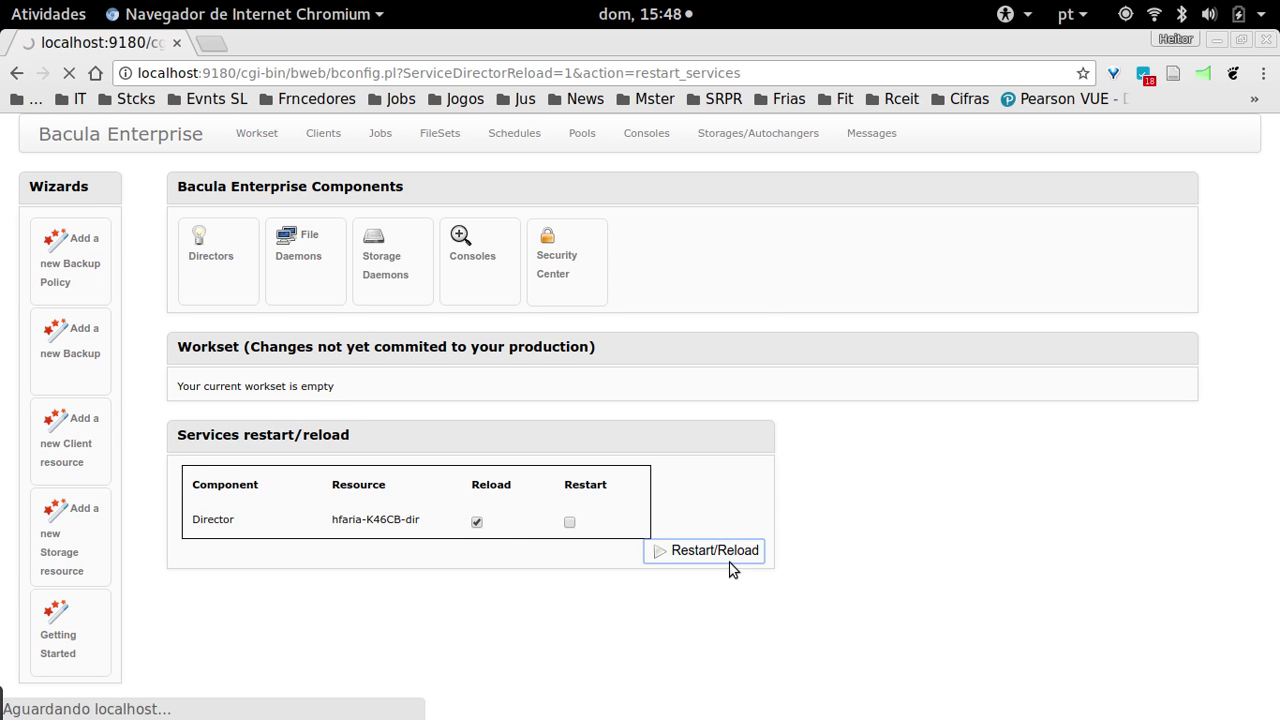
left_click(158, 138)
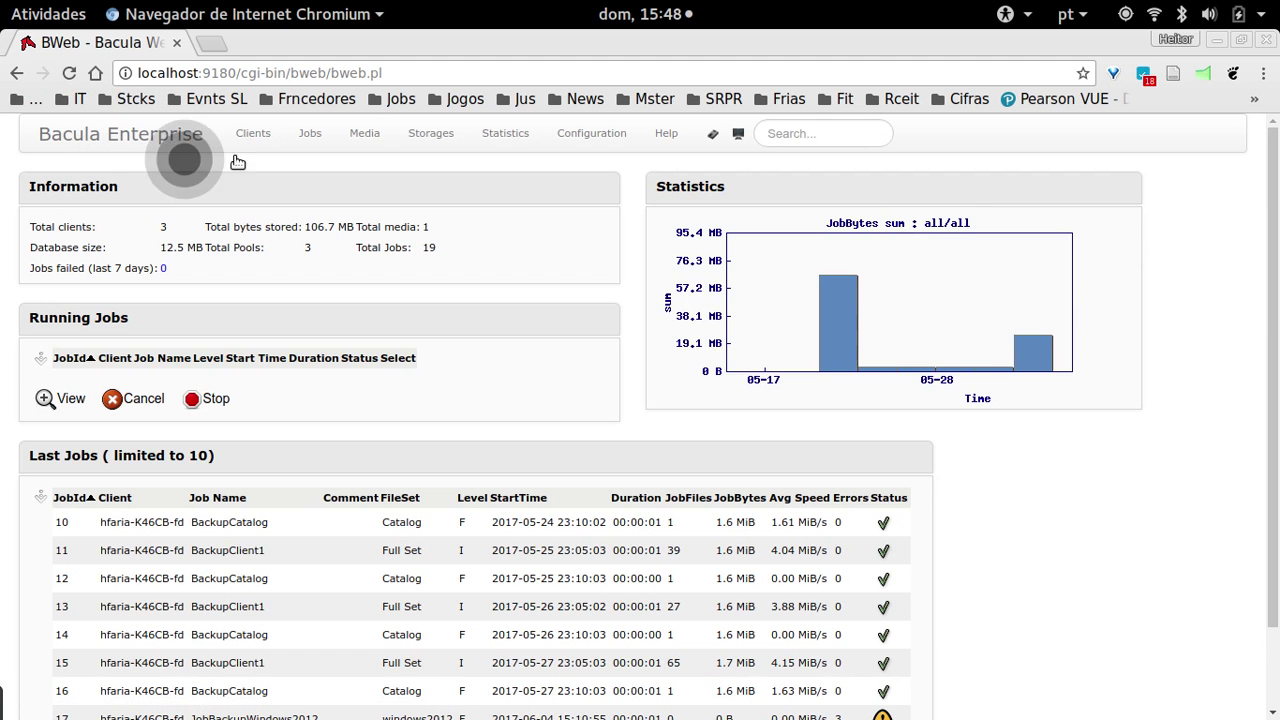
left_click(105, 139)
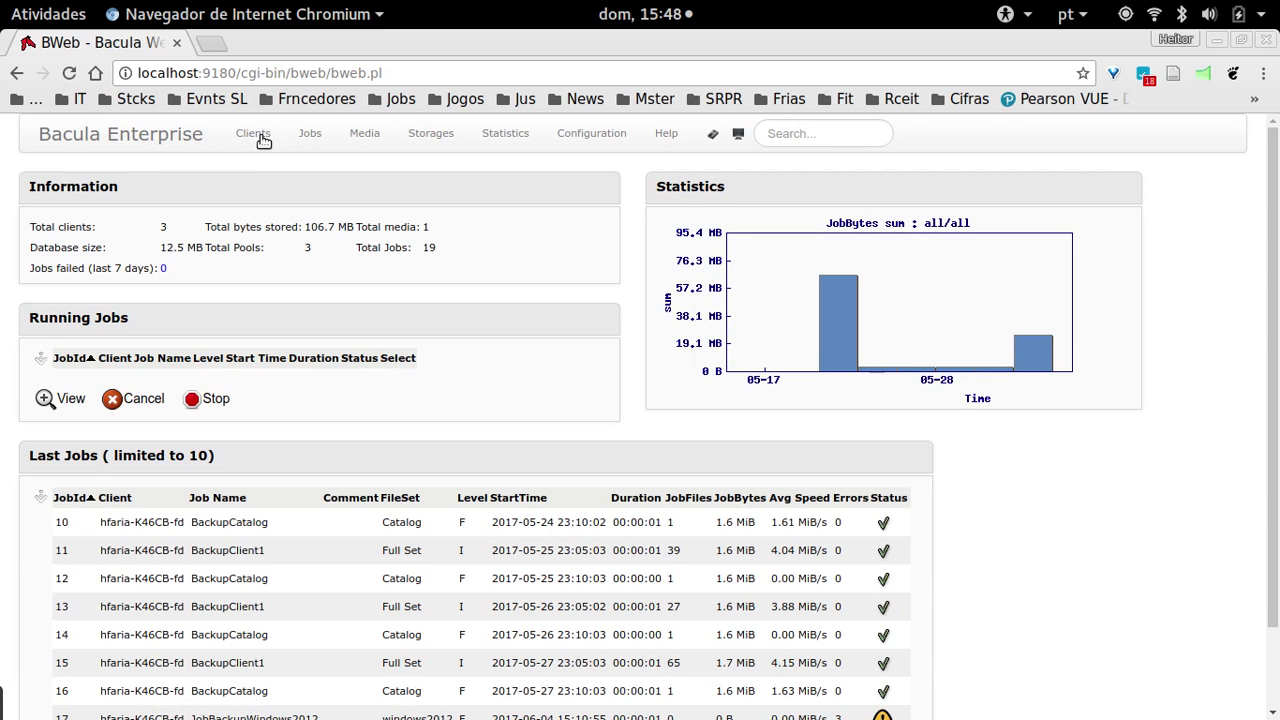
left_click(243, 129)
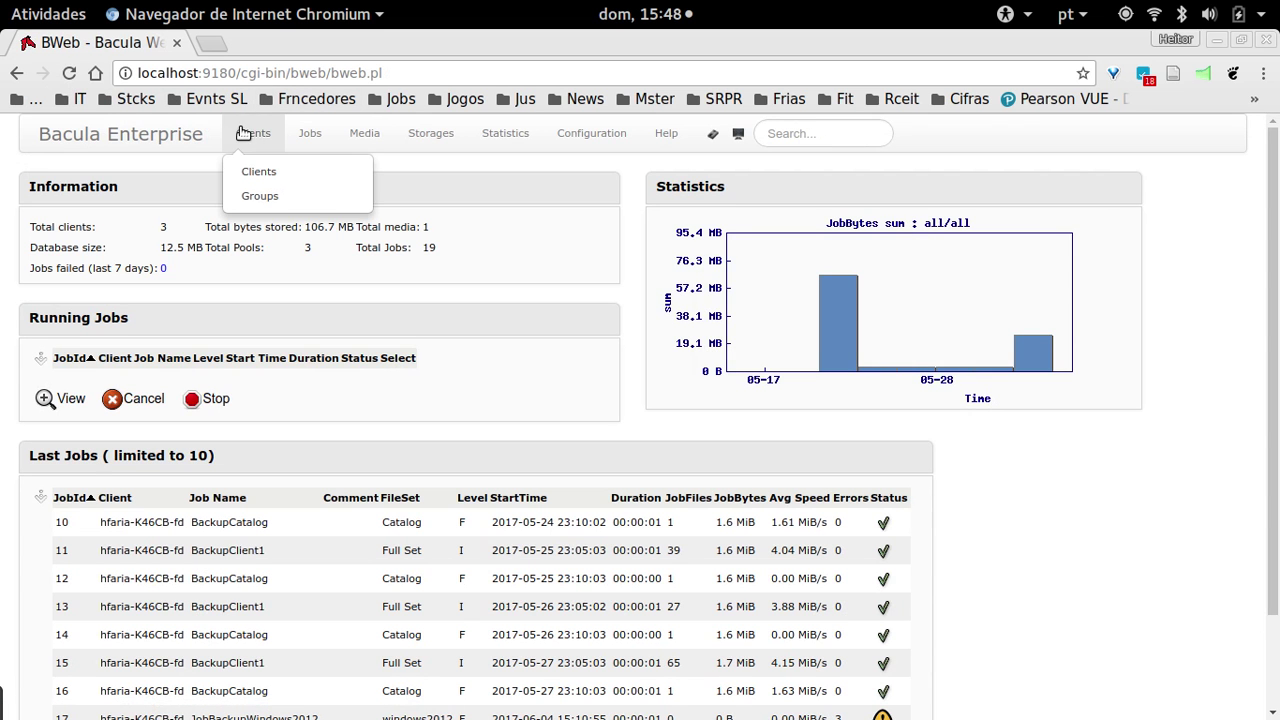
left_click(258, 172)
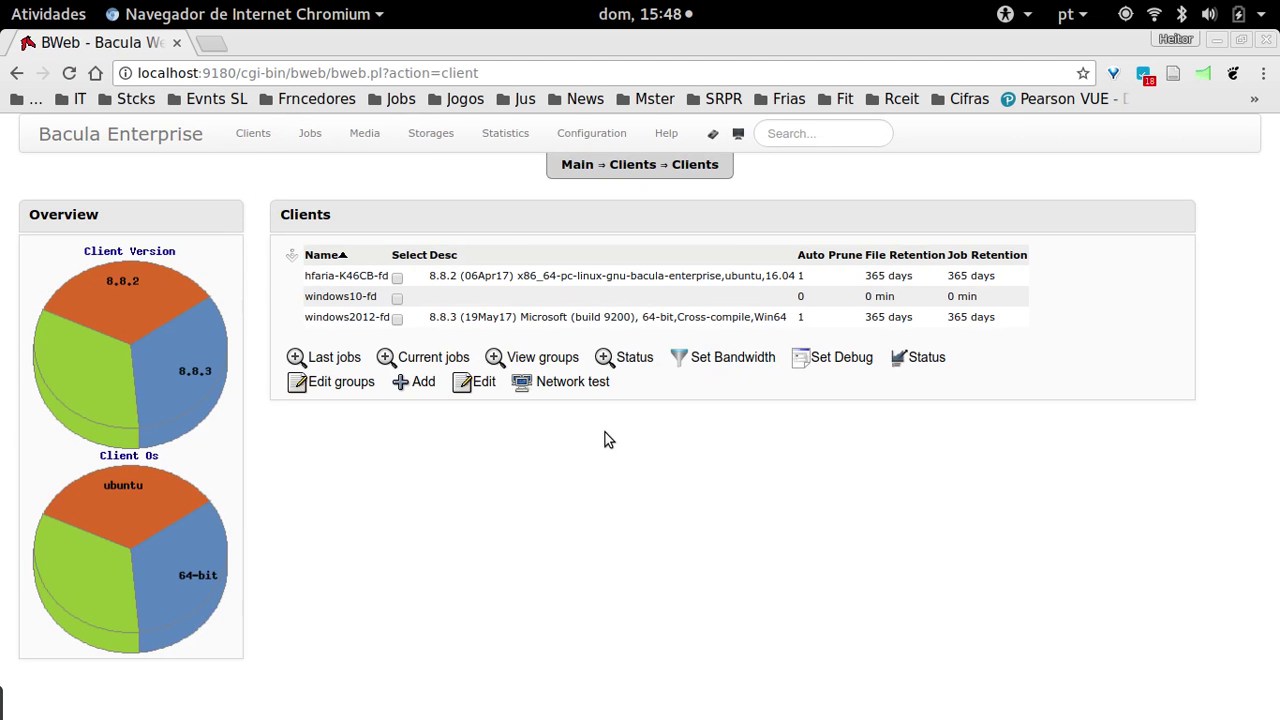
left_click(397, 319)
left_click(927, 362)
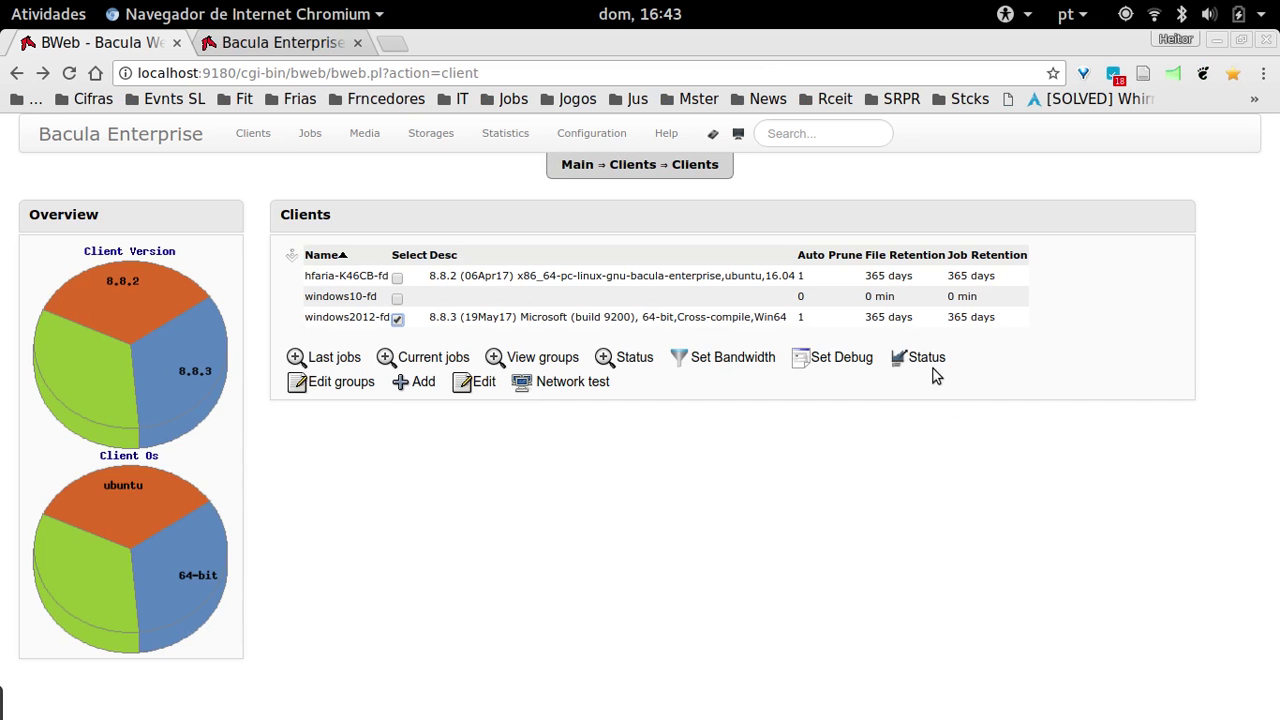
left_click(920, 360)
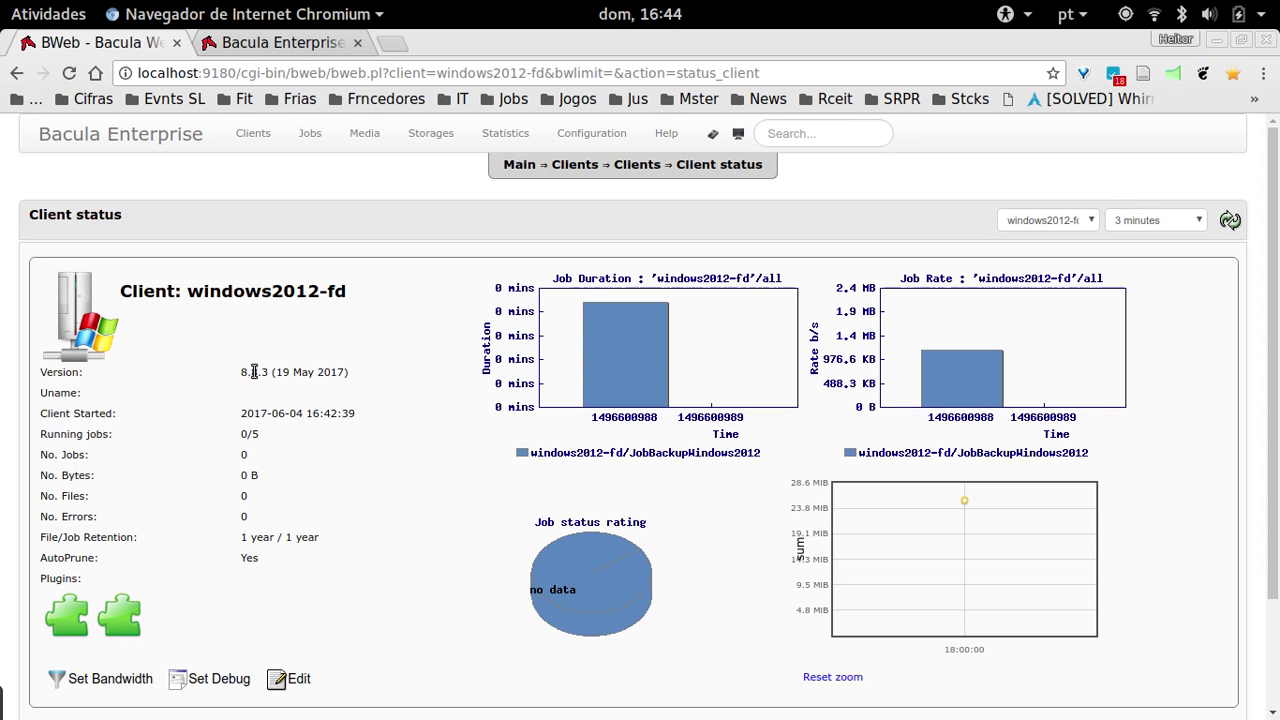
left_click_drag(248, 372, 320, 375)
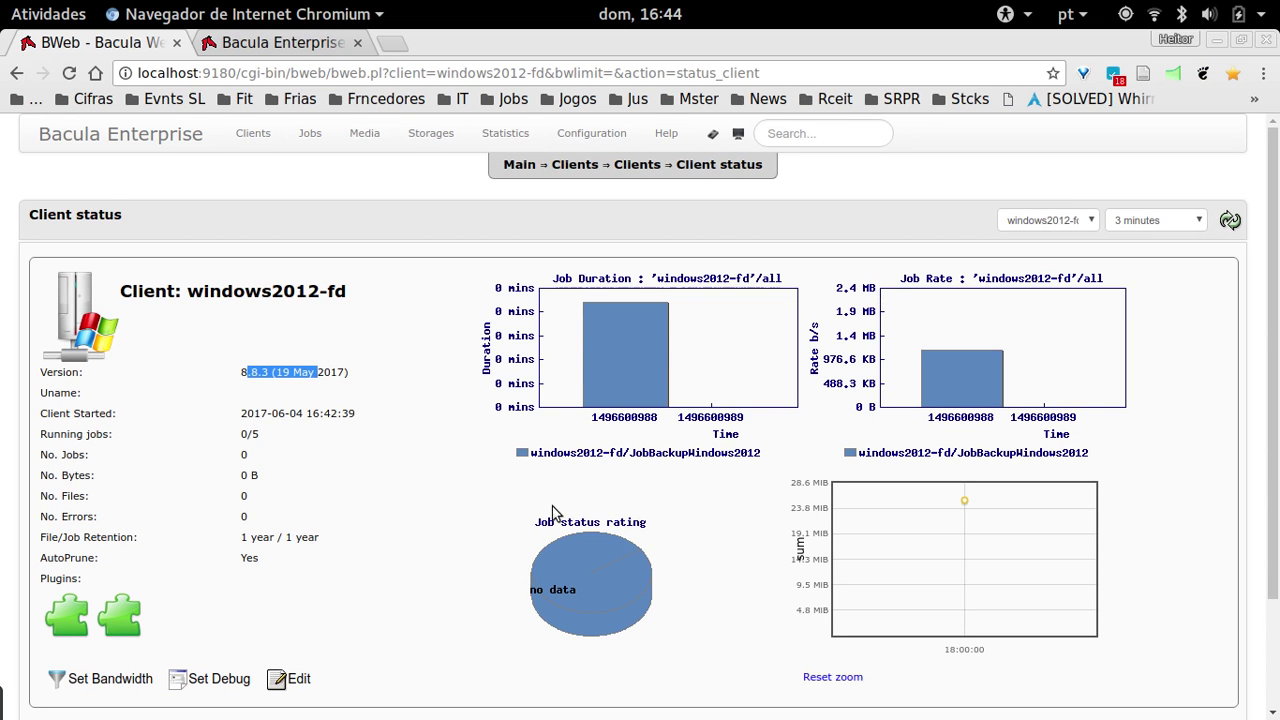
scroll(466, 534, "down", 2)
scroll(463, 537, "up", 2)
left_click(194, 138)
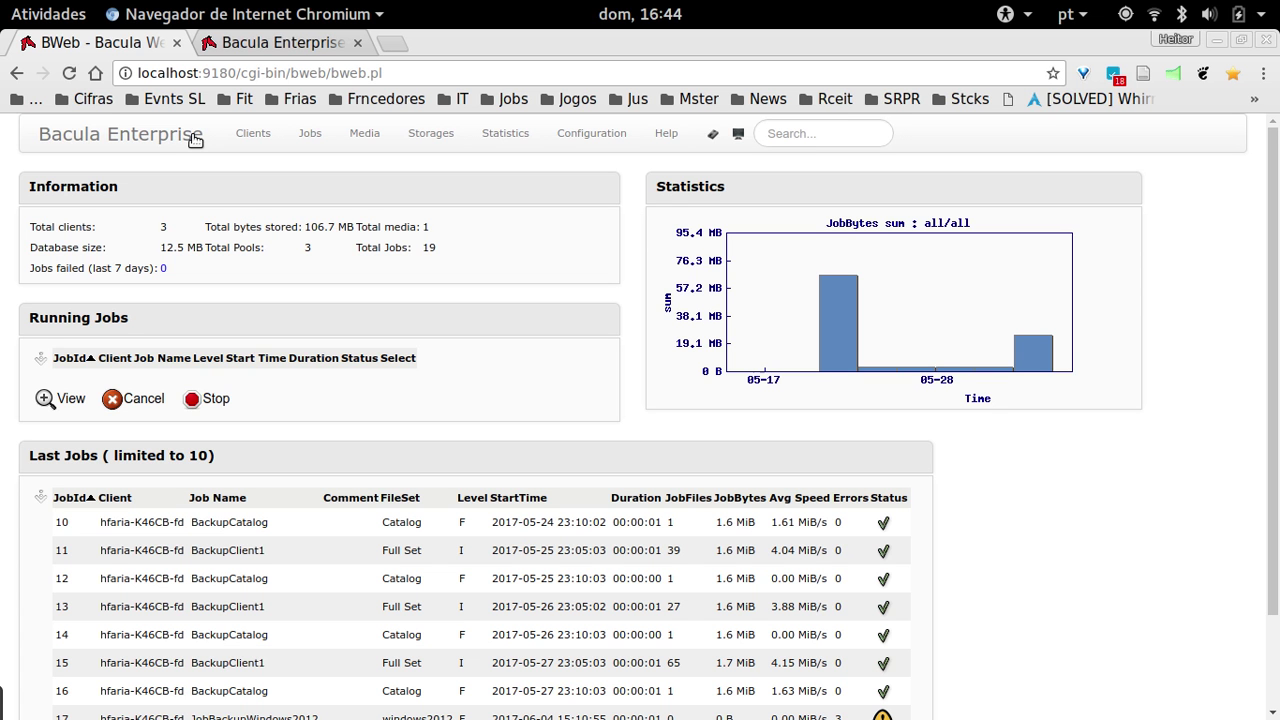
- Under Configure Bacula's FileSets, open the windows2012 fileset for editing
left_click(577, 138)
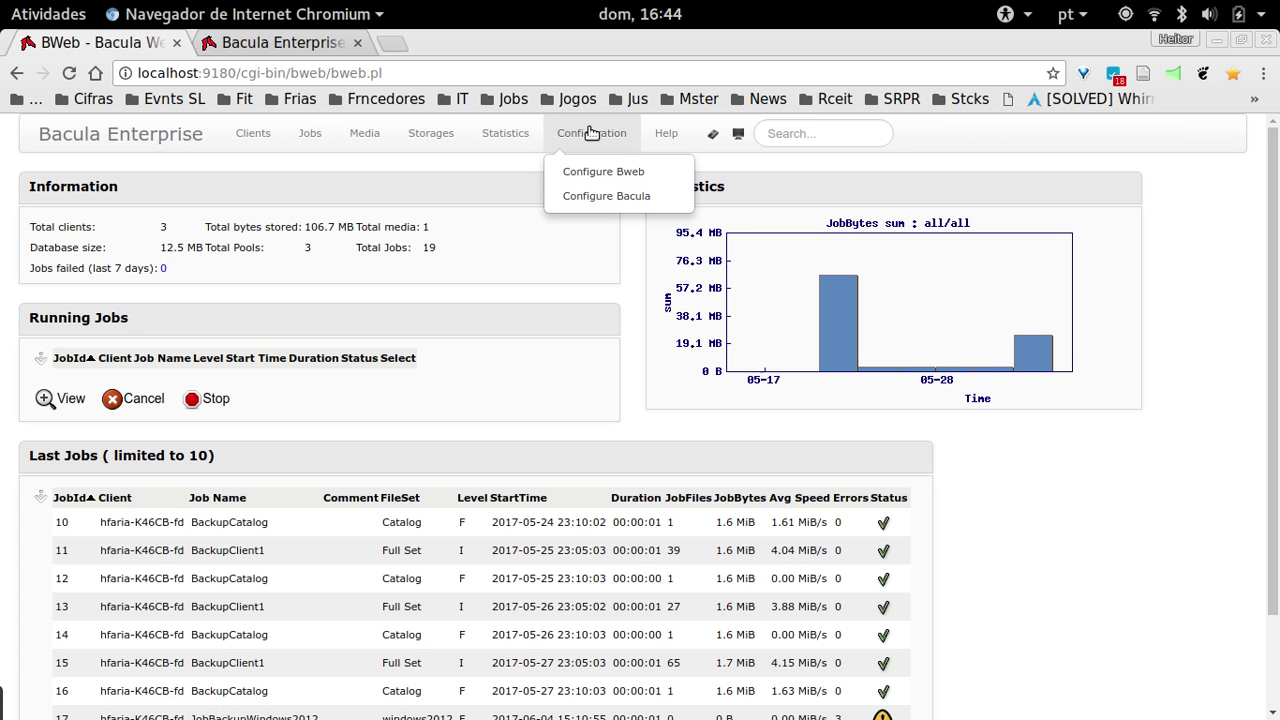
left_click(610, 197)
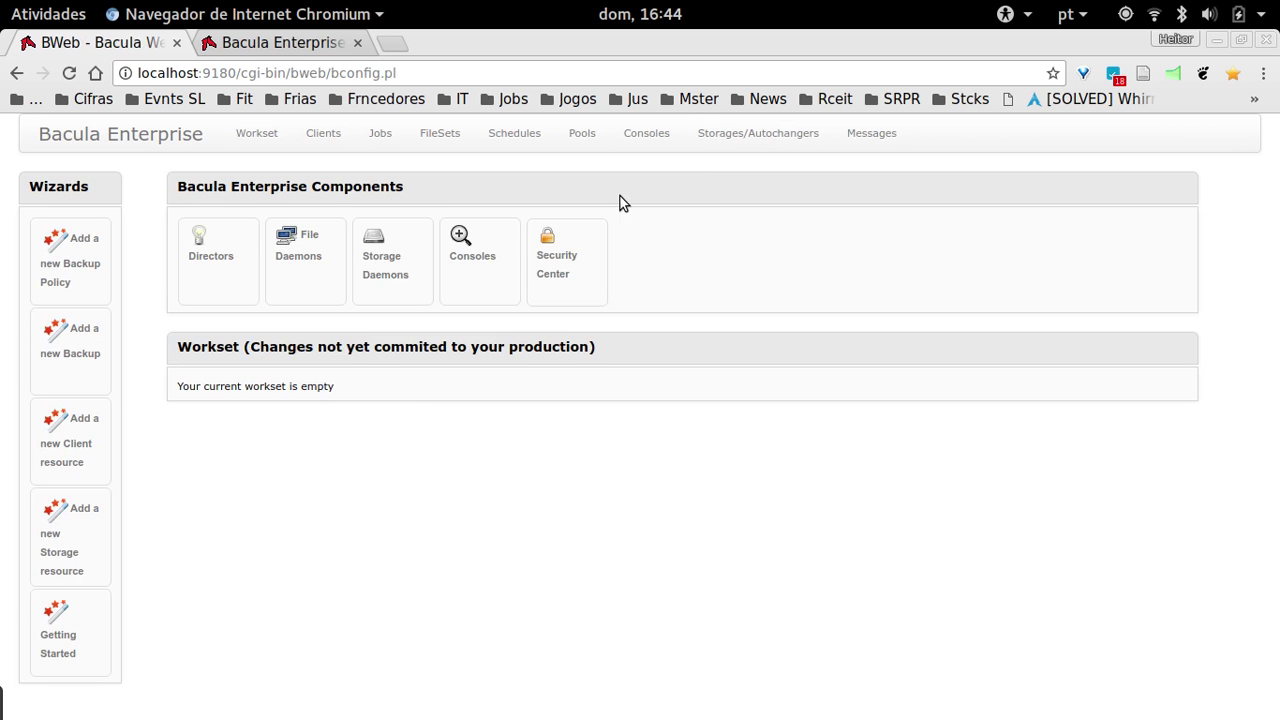
left_click(447, 137)
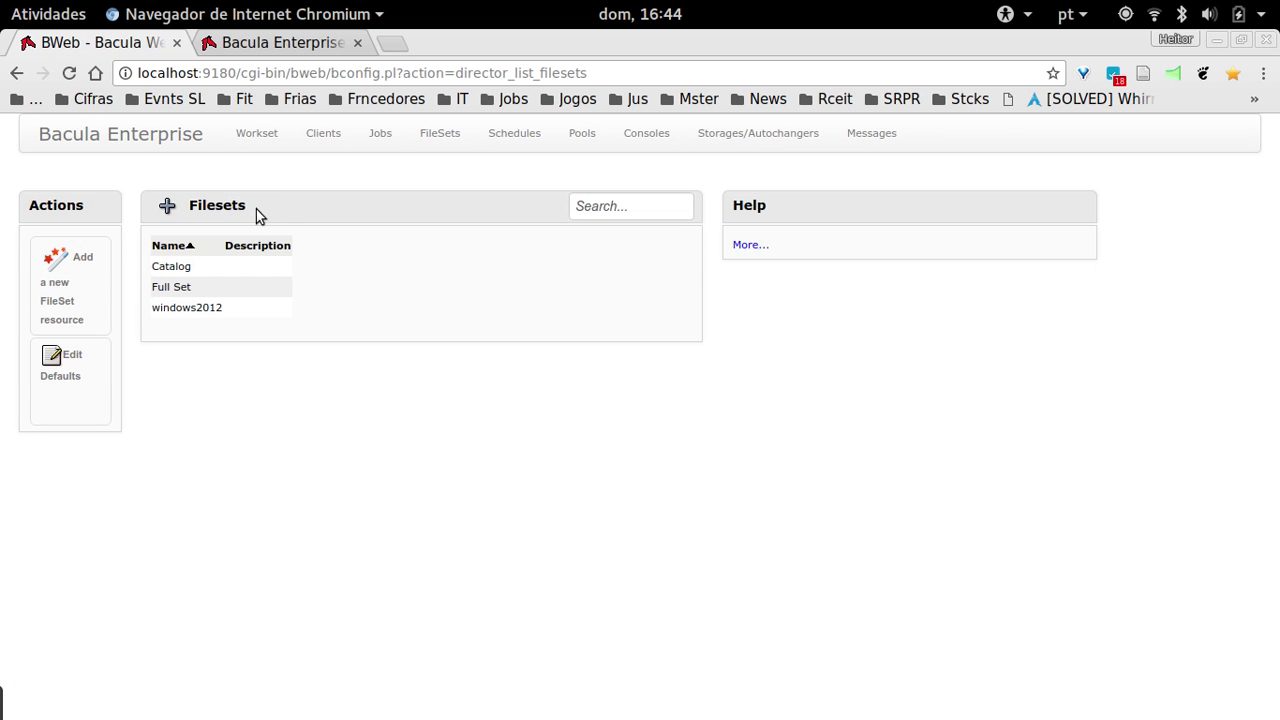
left_click(172, 209)
left_click(216, 309)
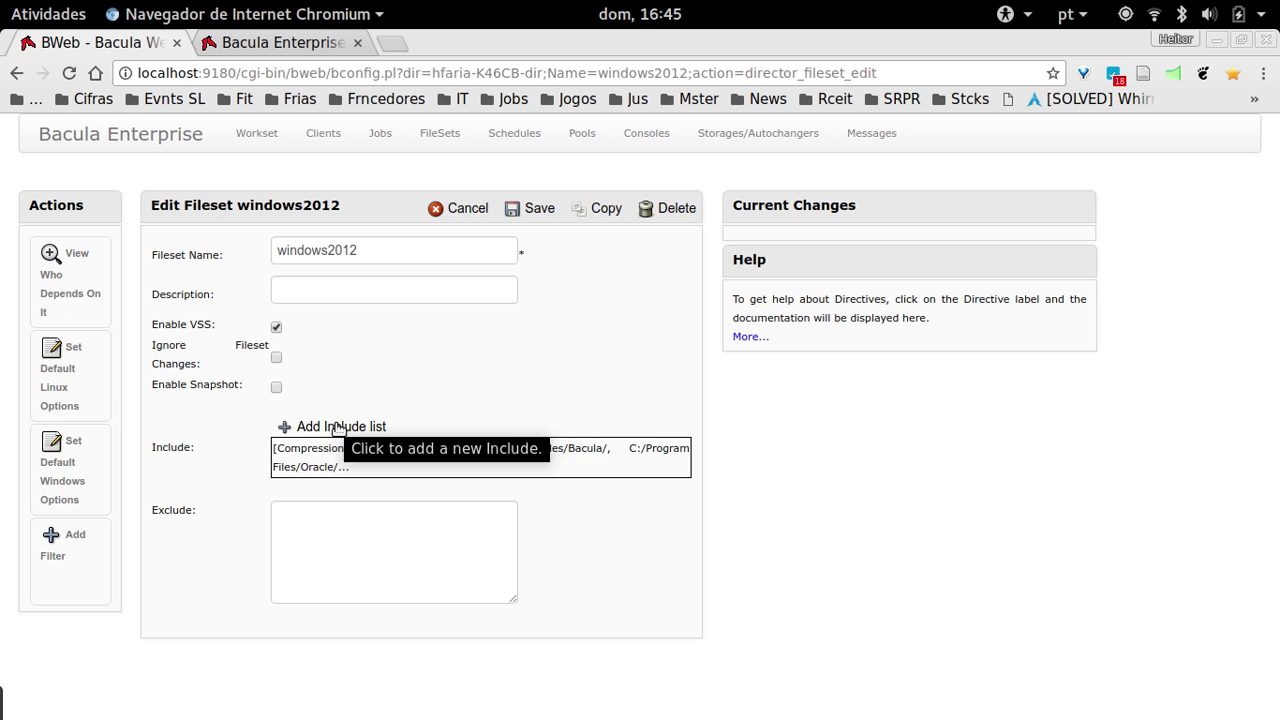
- Browse the windows2012-fd client's files for the include list and clear the existing selection
left_click(391, 465)
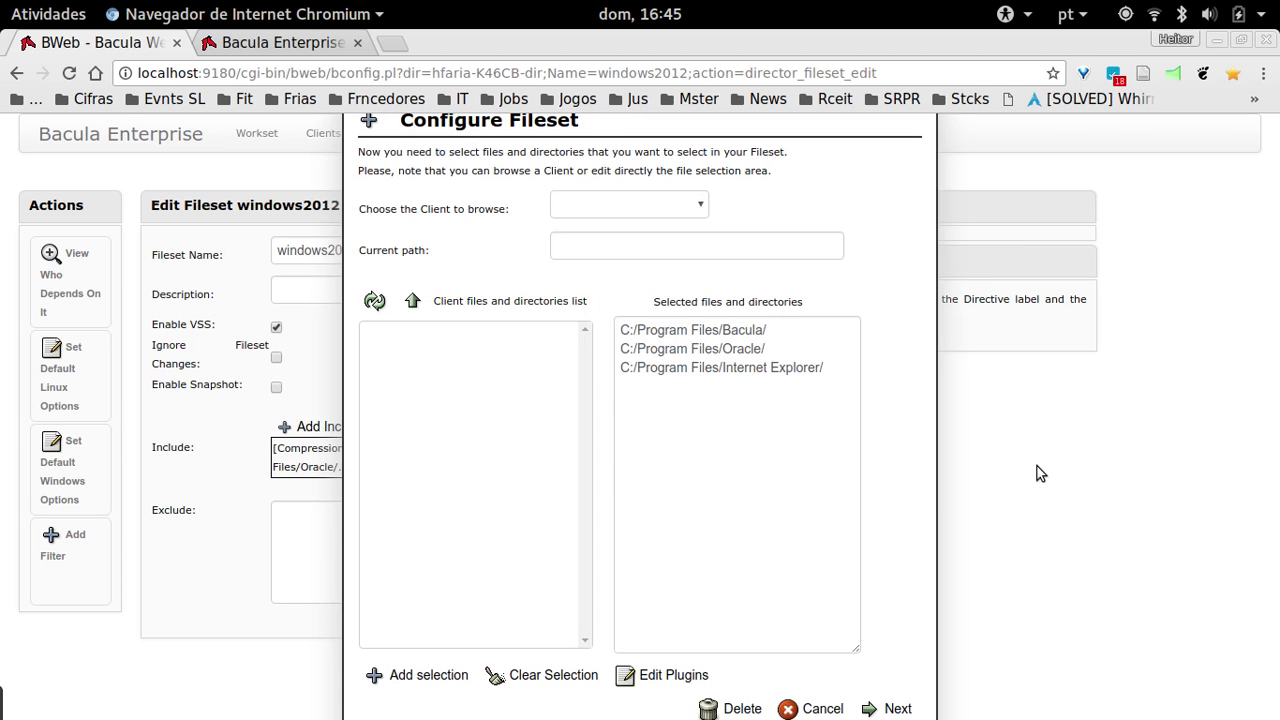
left_click(642, 208)
left_click(649, 206)
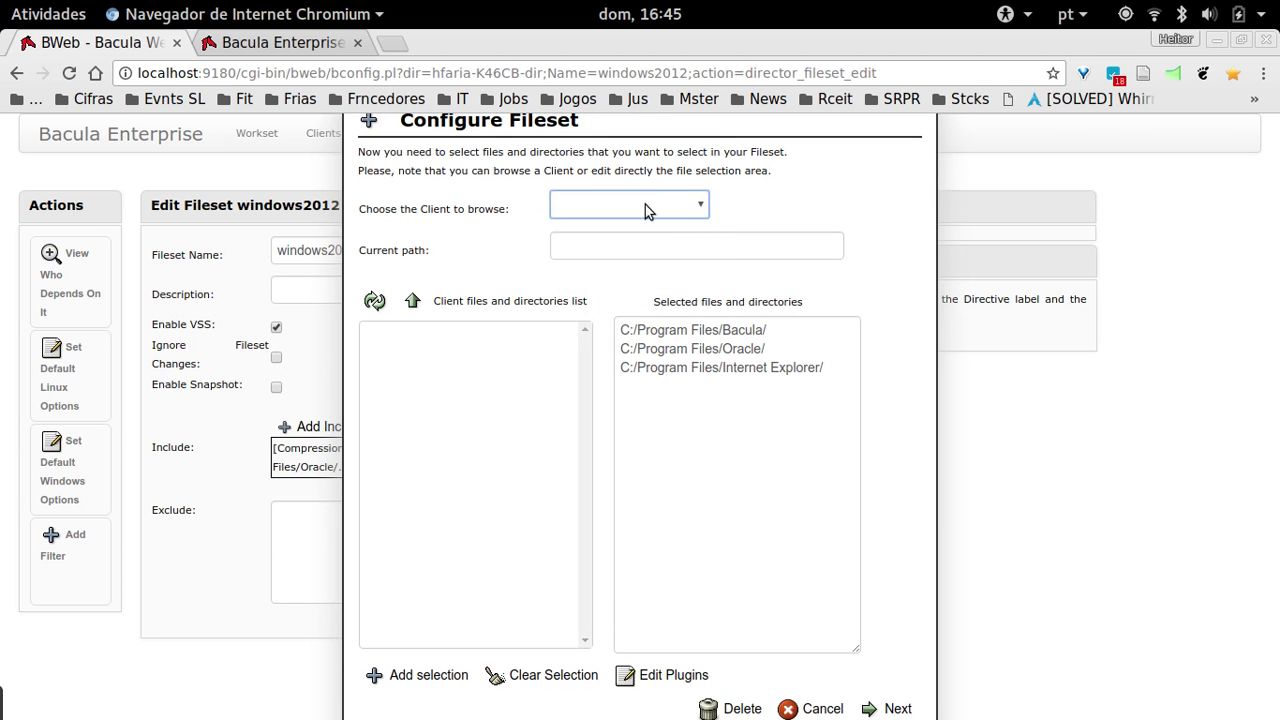
left_click(695, 207)
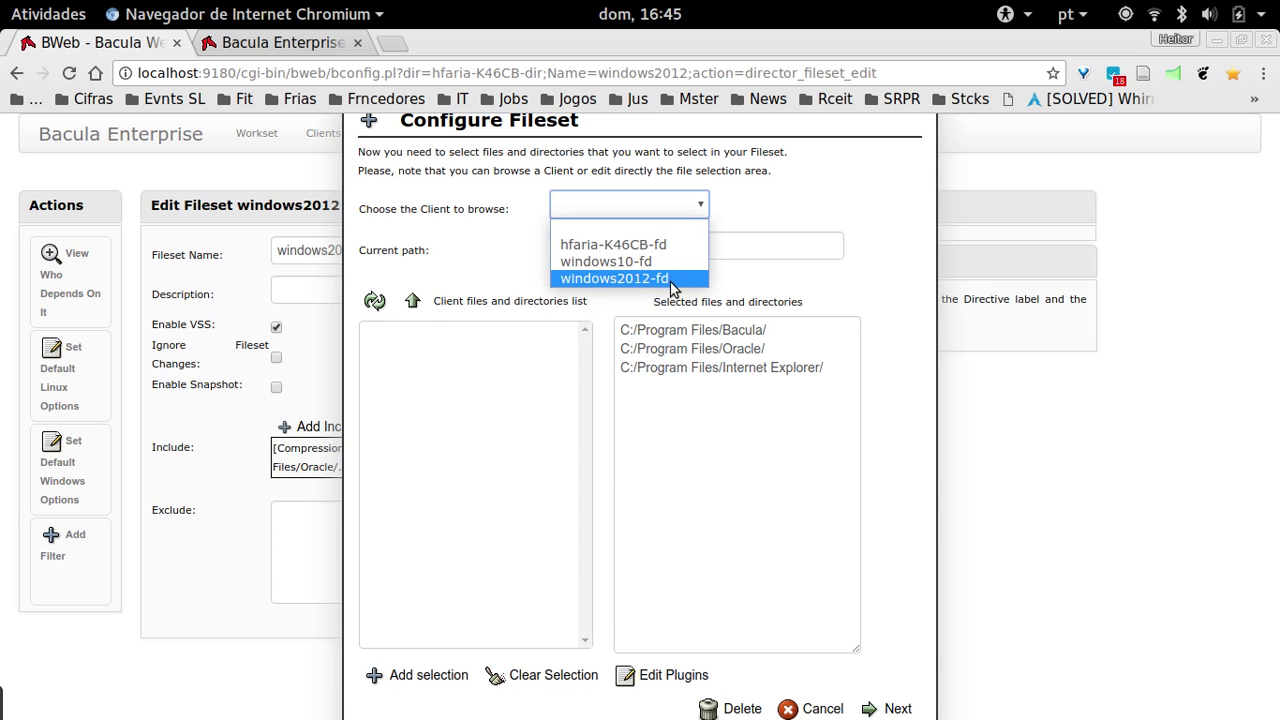
left_click(662, 274)
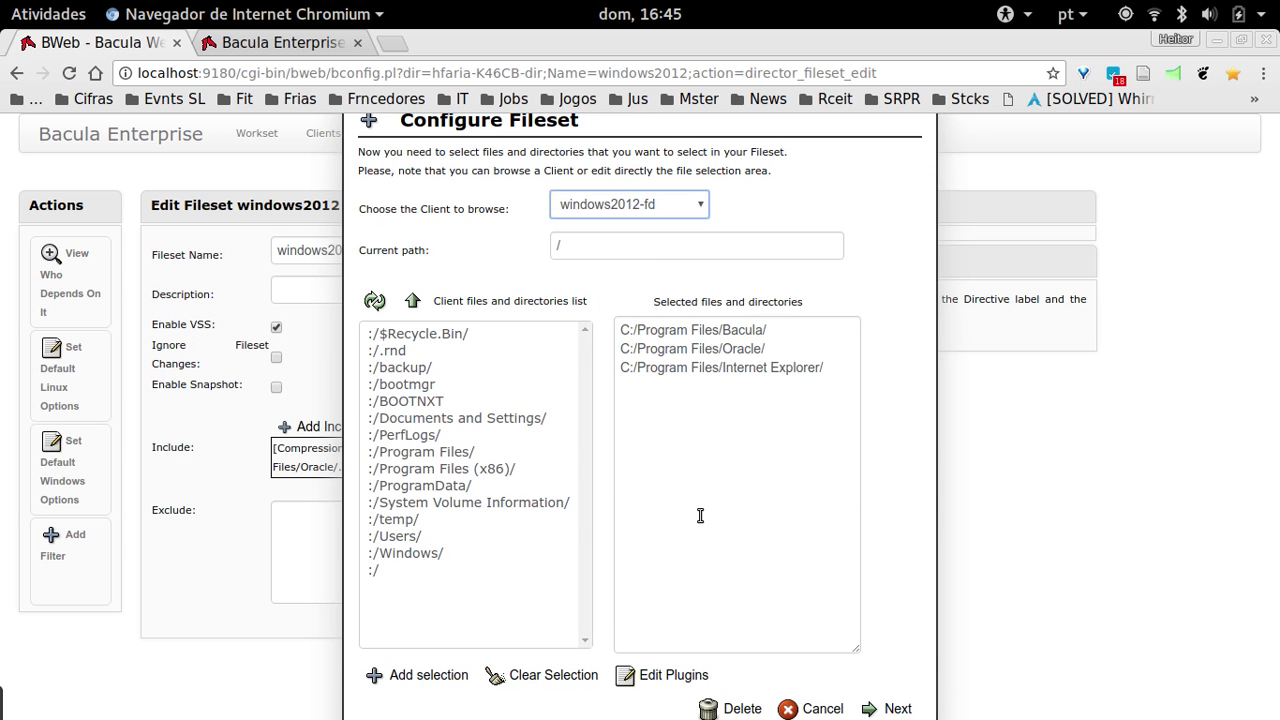
left_click(525, 675)
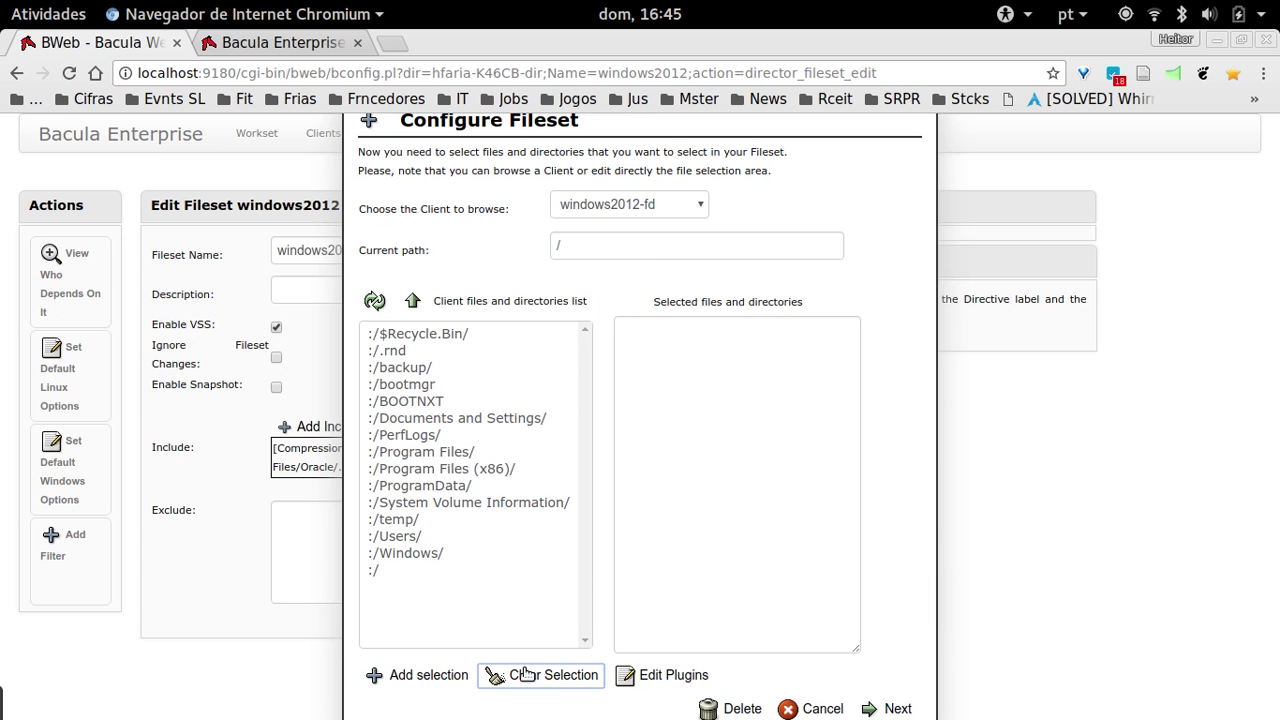
- Add the Internet Explorer, Bacula and Oracle folders under Program Files to the selection
left_click(437, 452)
double_click(437, 452)
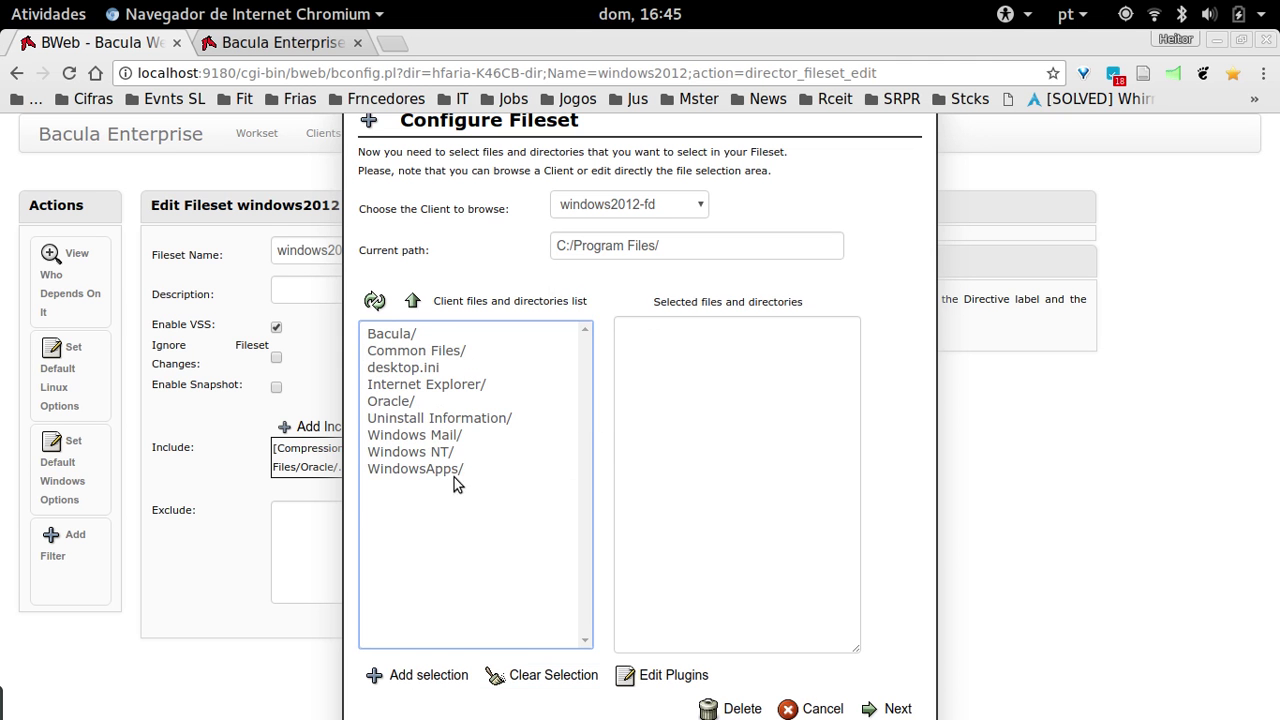
left_click(427, 387)
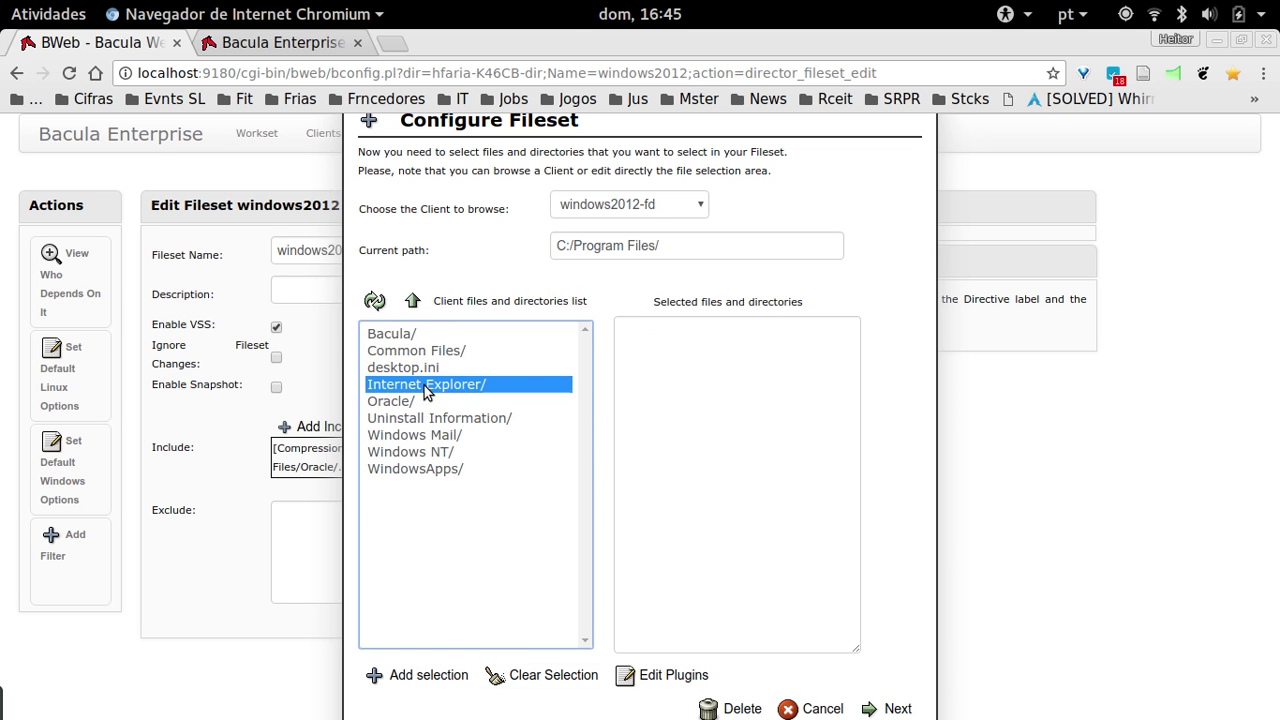
left_click(426, 677)
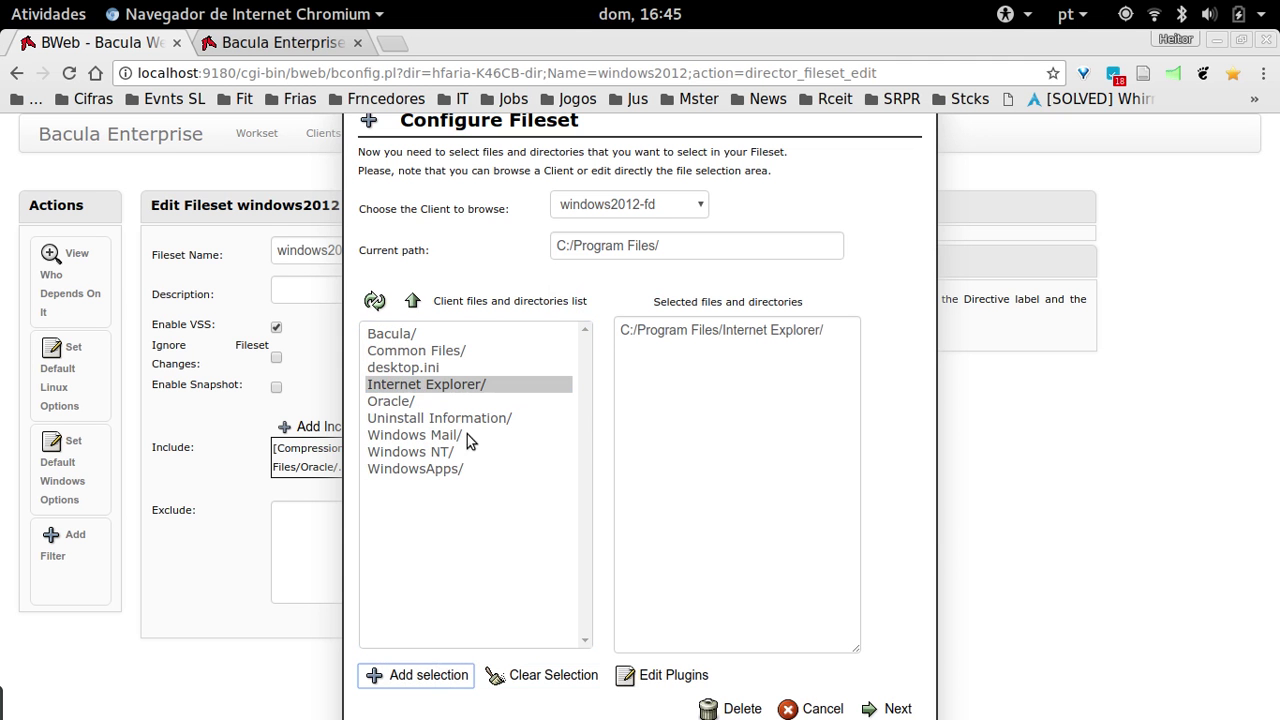
left_click(416, 337)
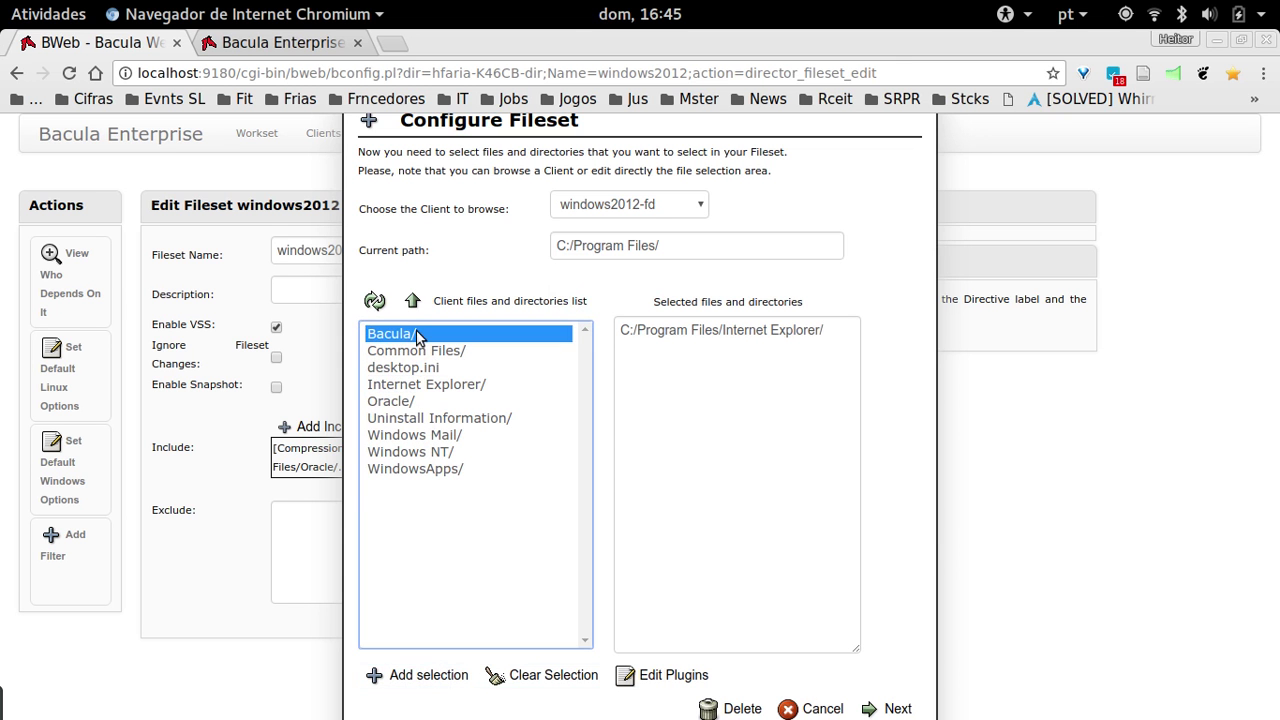
left_click(420, 678)
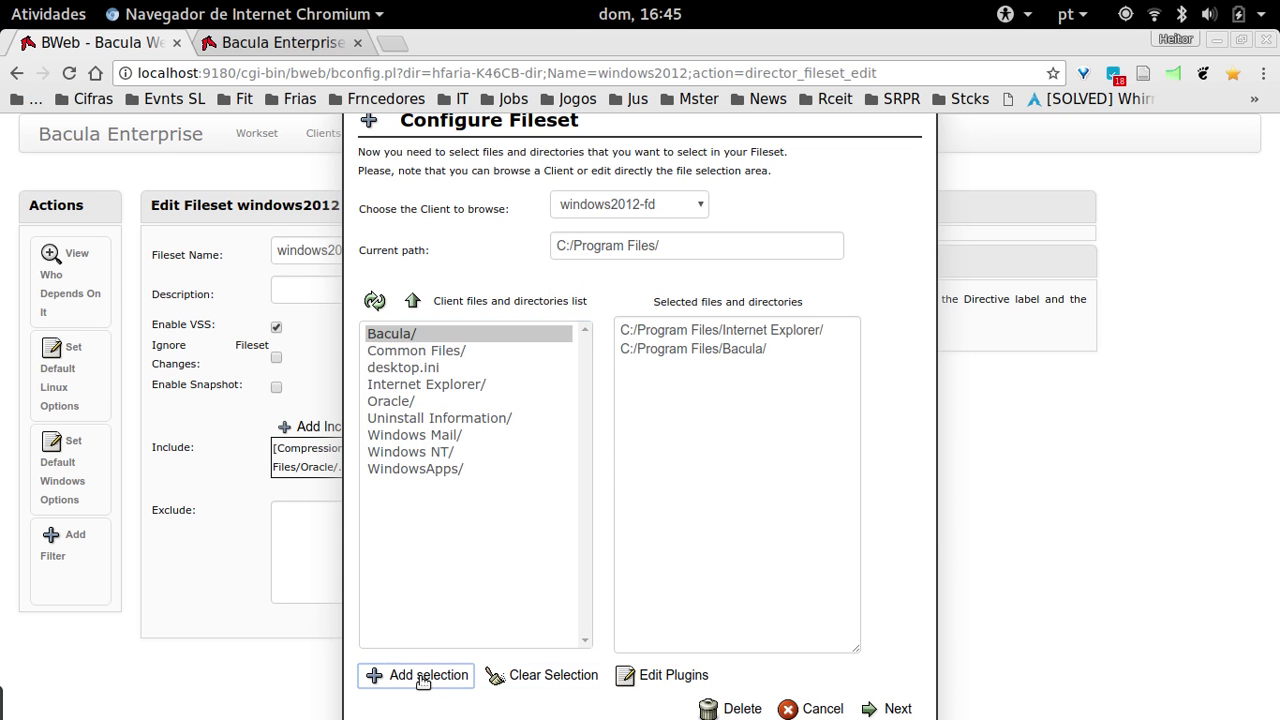
left_click(432, 401)
left_click(432, 676)
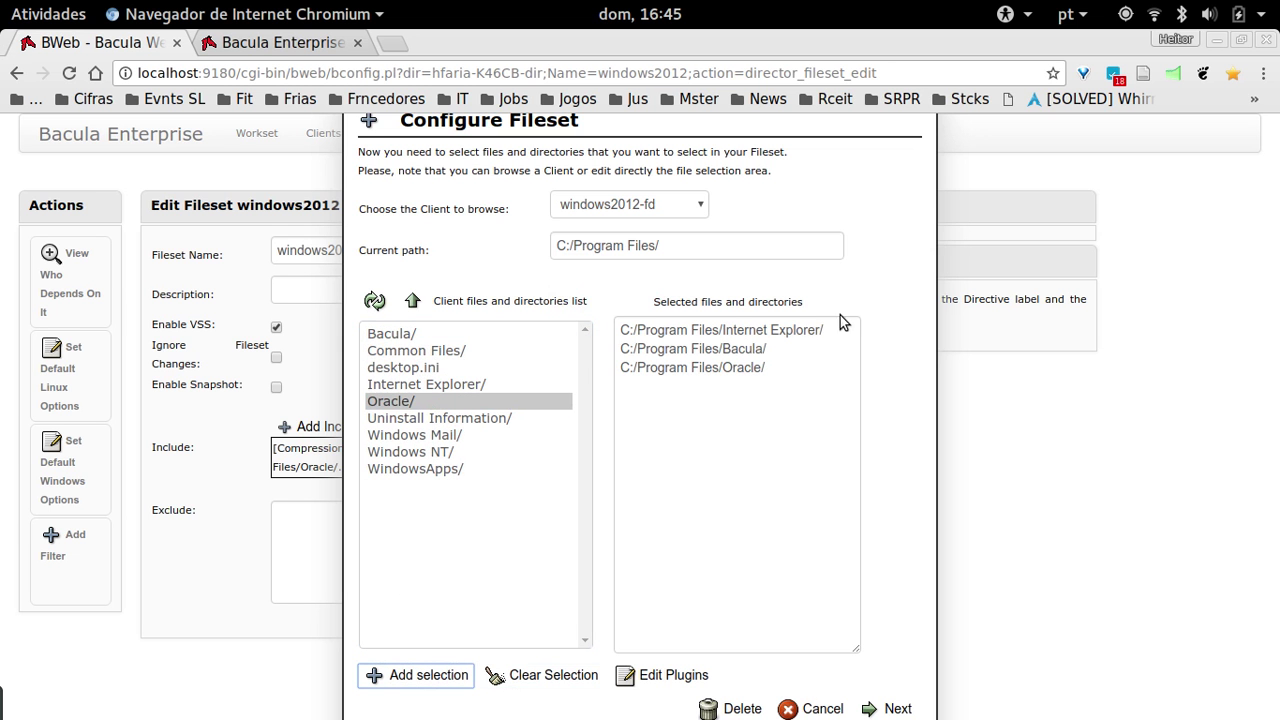
left_click(660, 677)
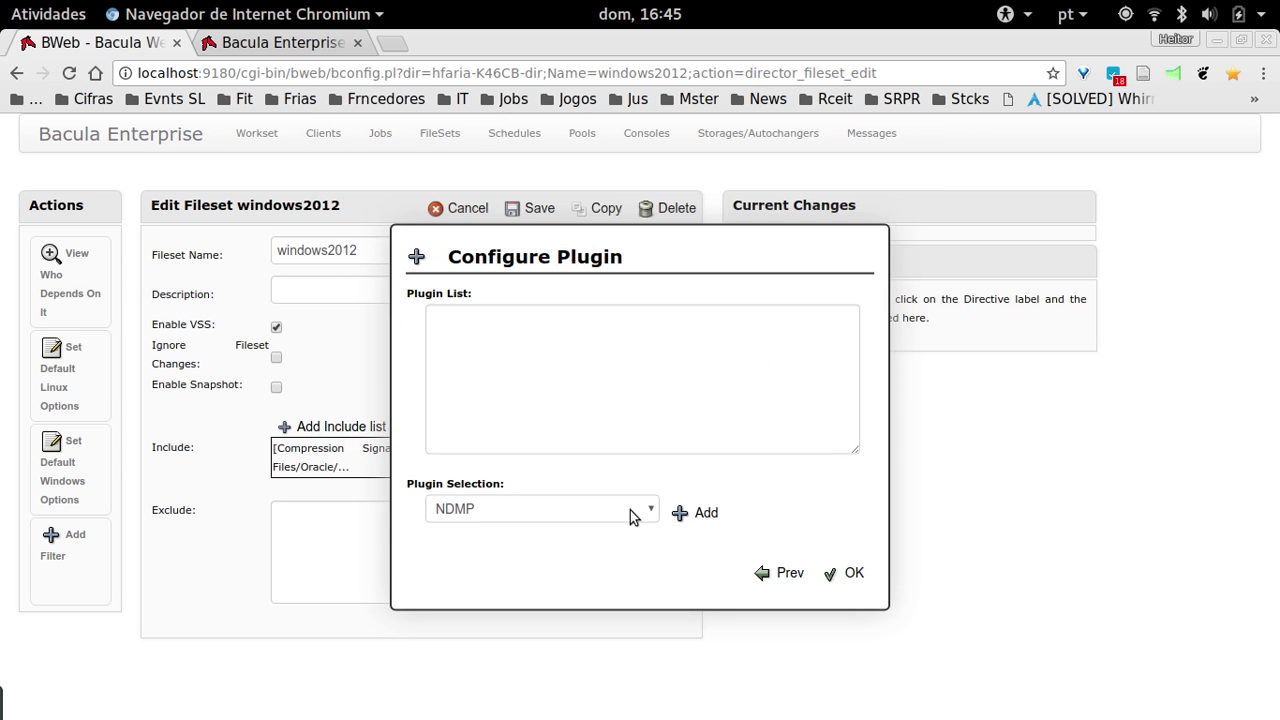
left_click(598, 510)
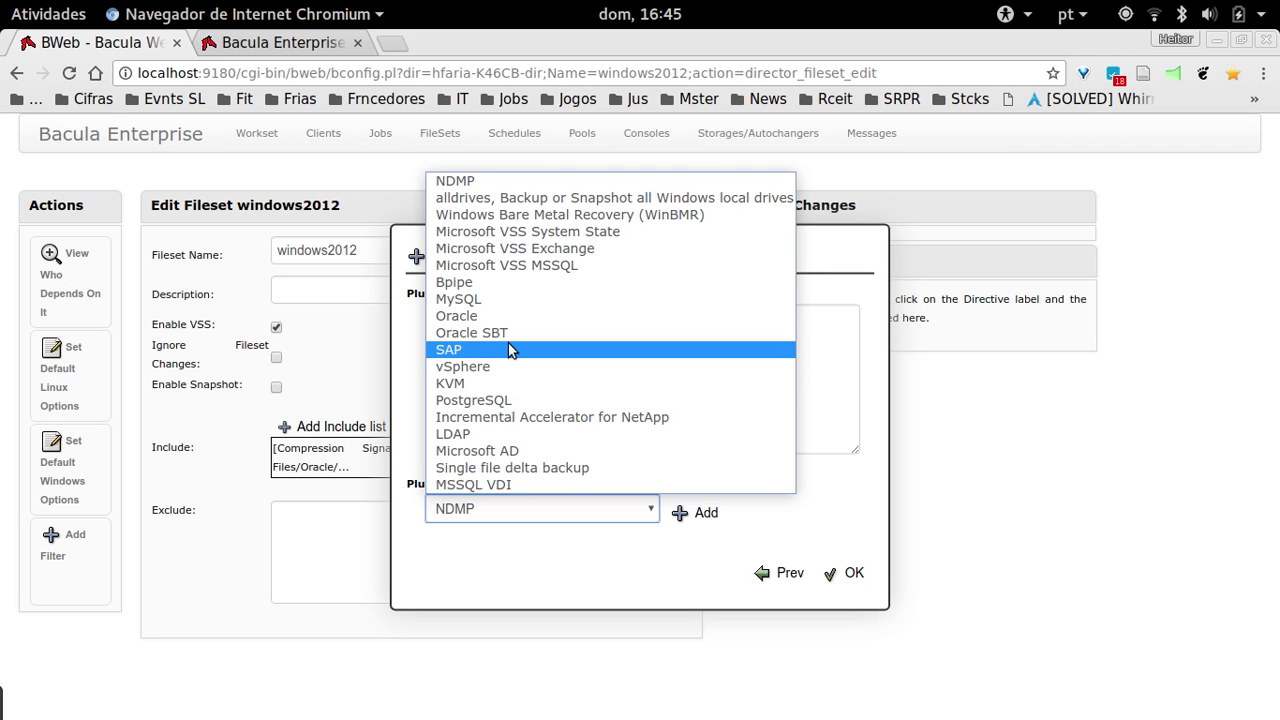
left_click(547, 480)
left_click(697, 512)
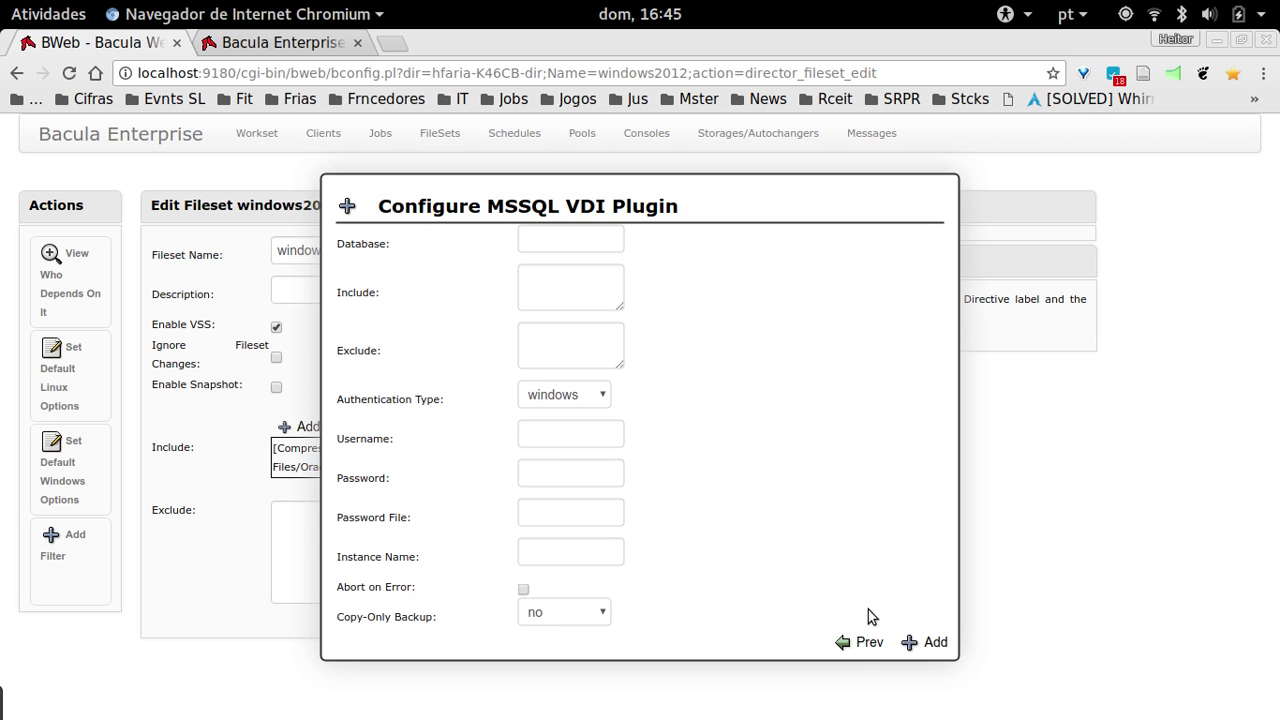
left_click(862, 645)
- Move on to the fileset options, keeping MD5 as signature and LZO as compression
left_click(768, 571)
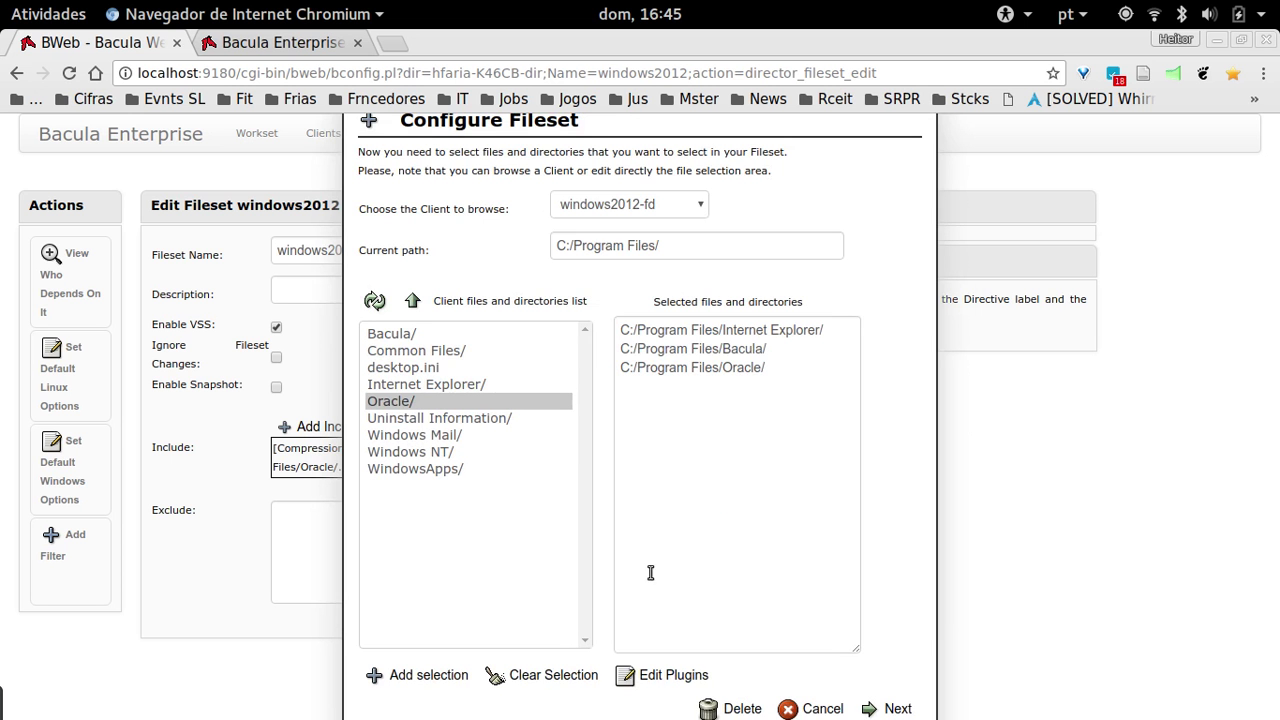
left_click(720, 425)
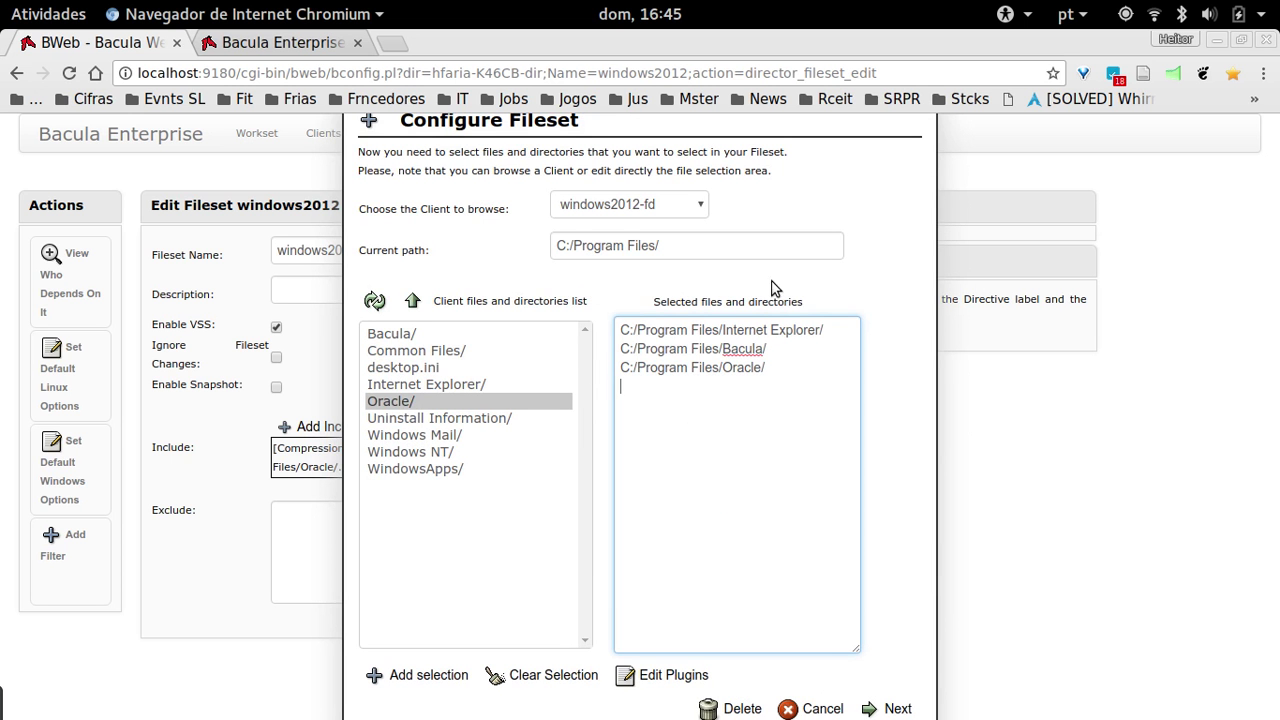
left_click(890, 709)
left_click(570, 268)
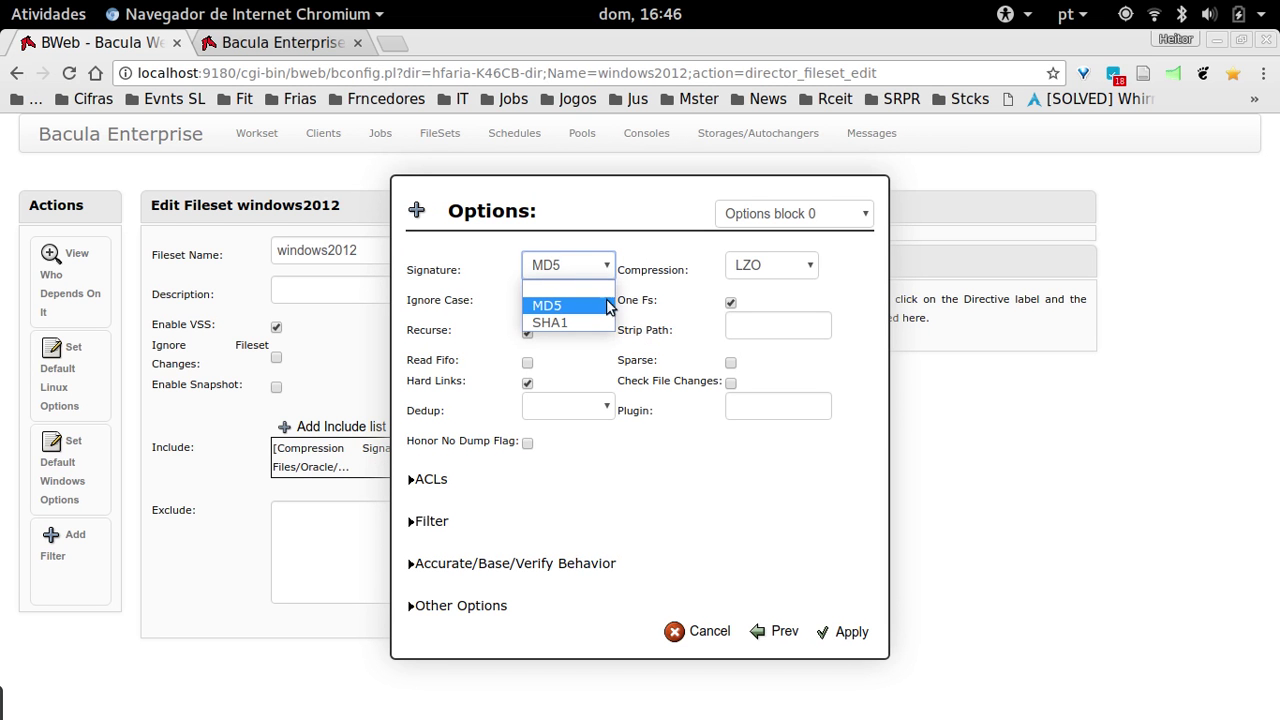
left_click(590, 308)
left_click(600, 265)
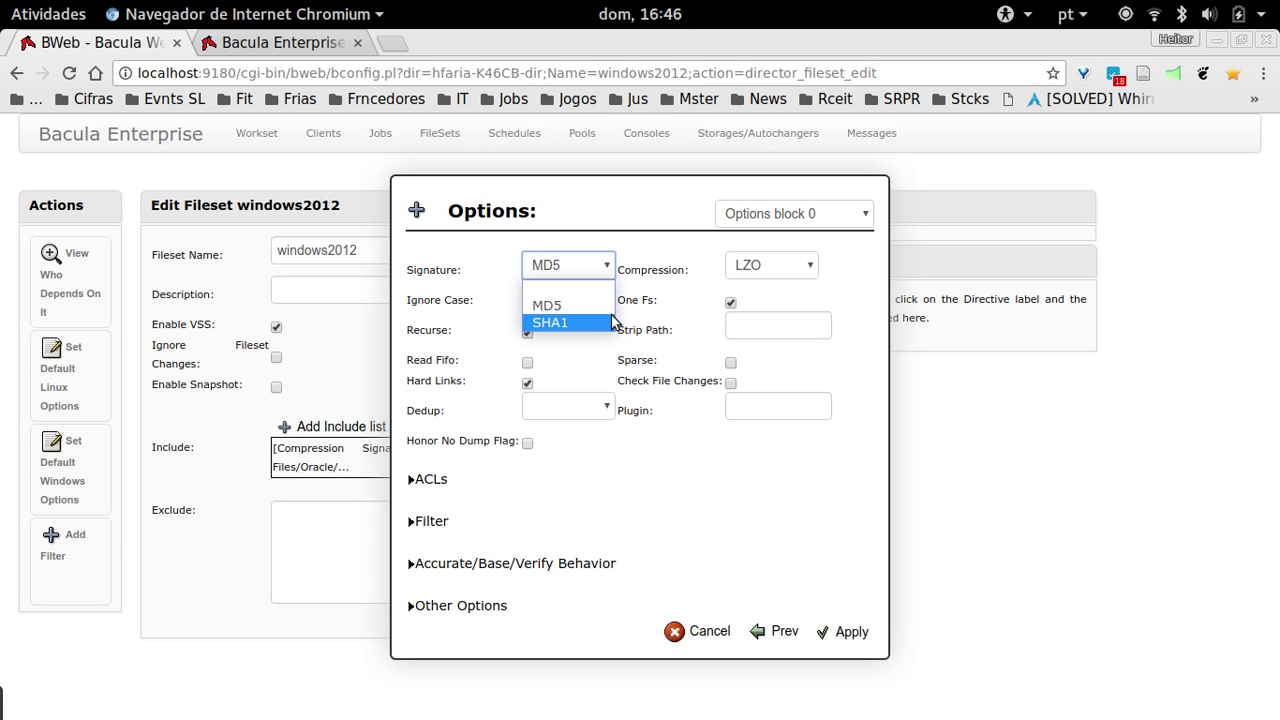
left_click(586, 310)
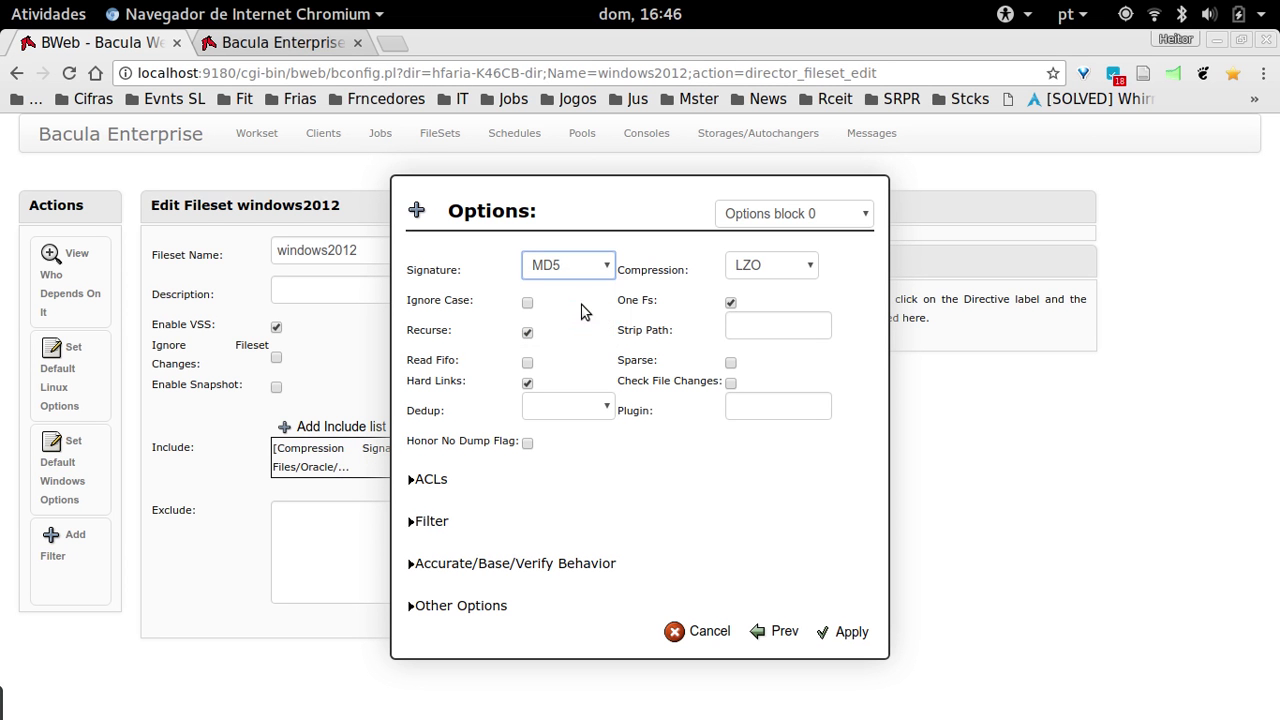
left_click(775, 266)
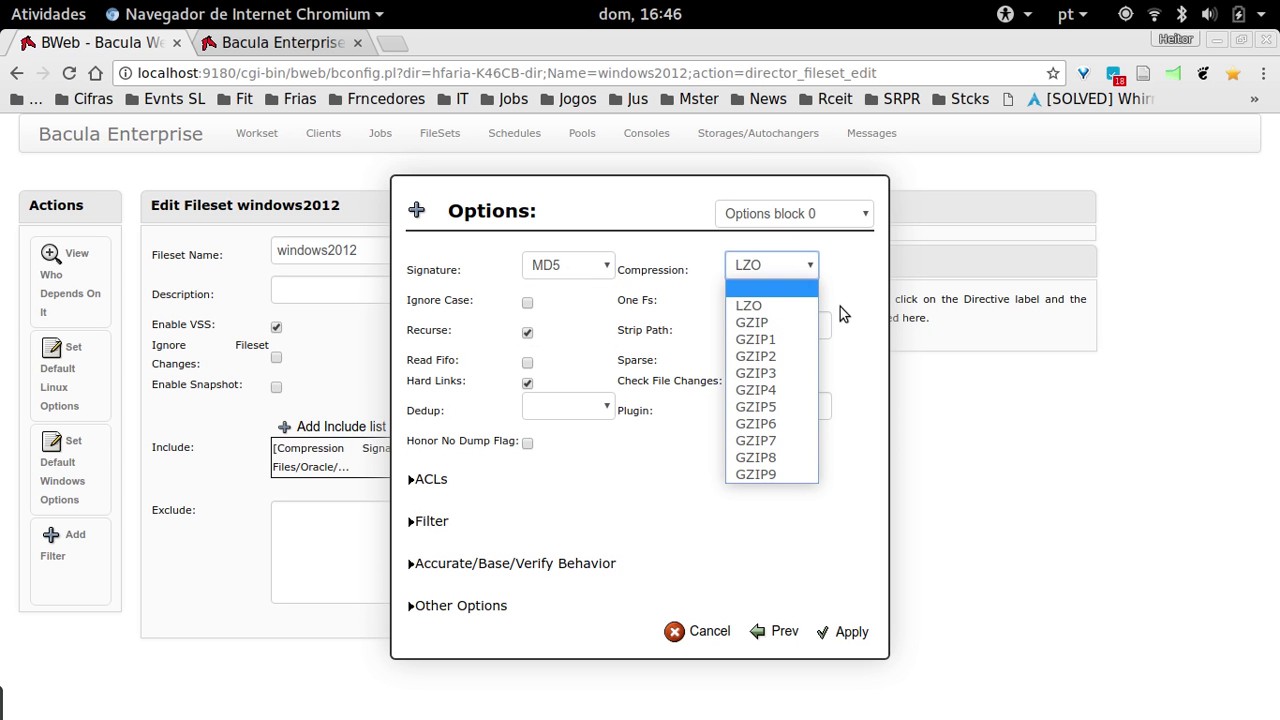
left_click(783, 307)
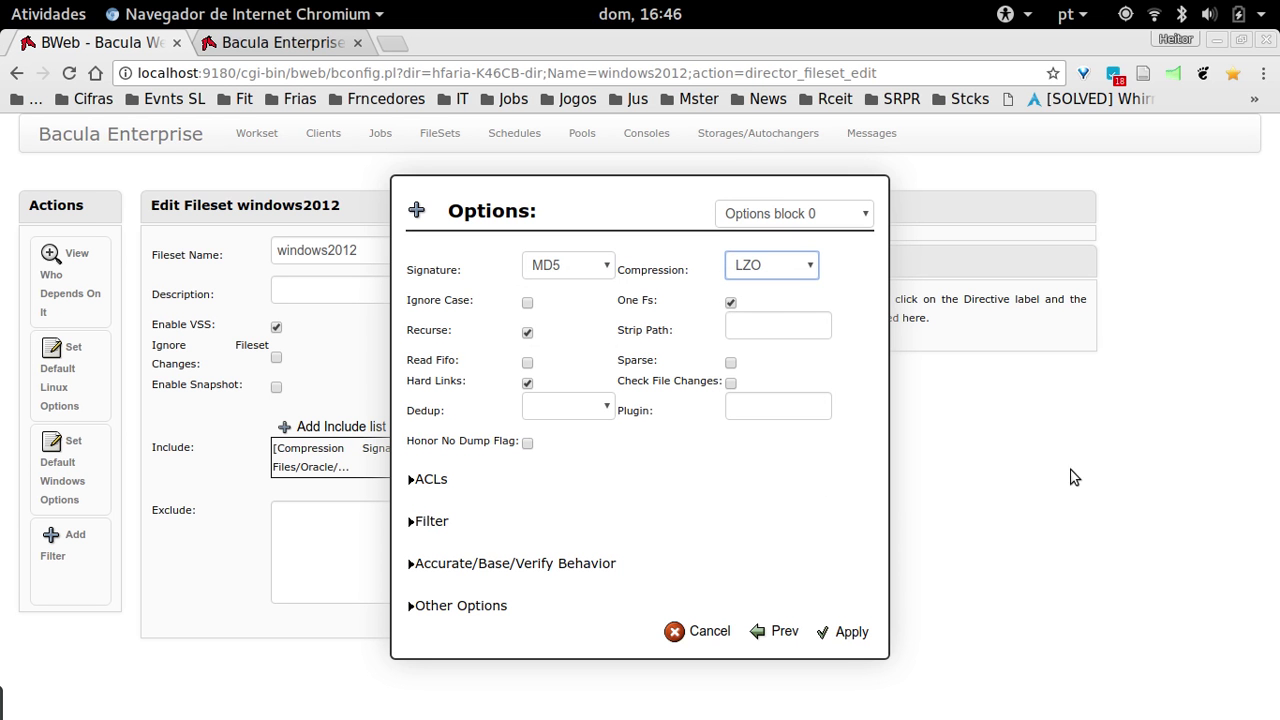
- Apply the options and set the windows2012 fileset's description to 'Free Description'
left_click(852, 632)
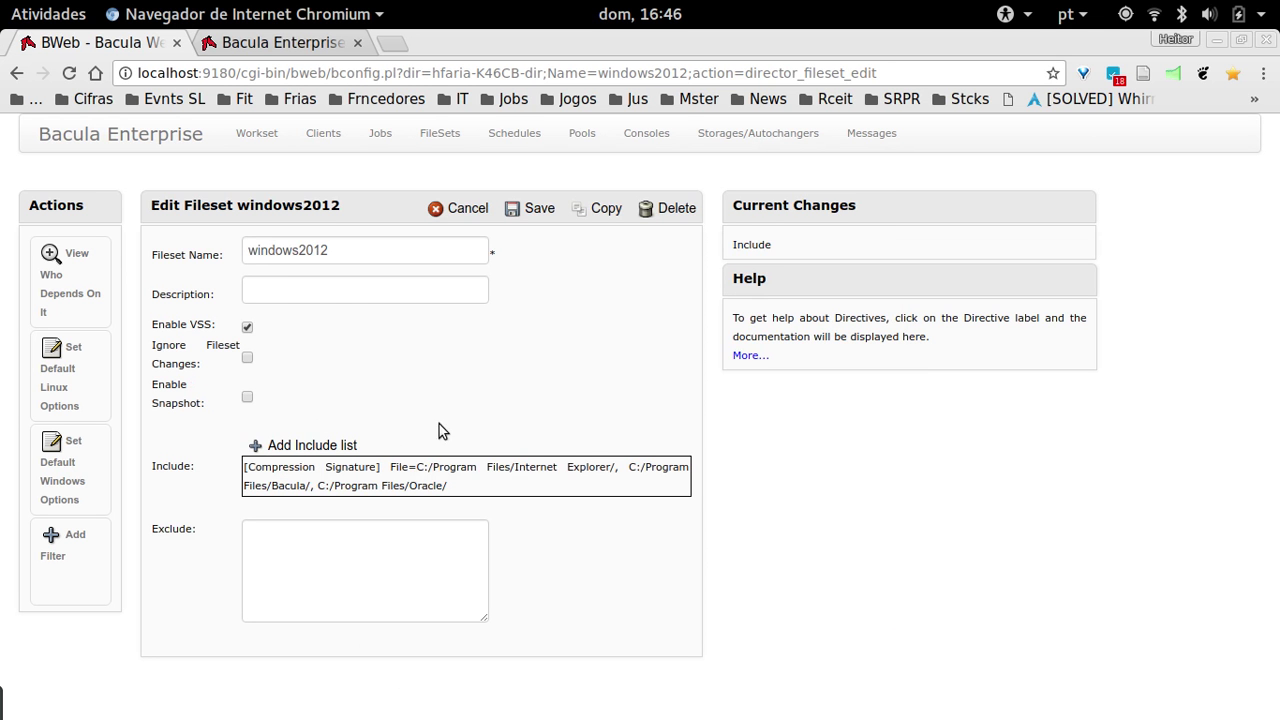
left_click(334, 294)
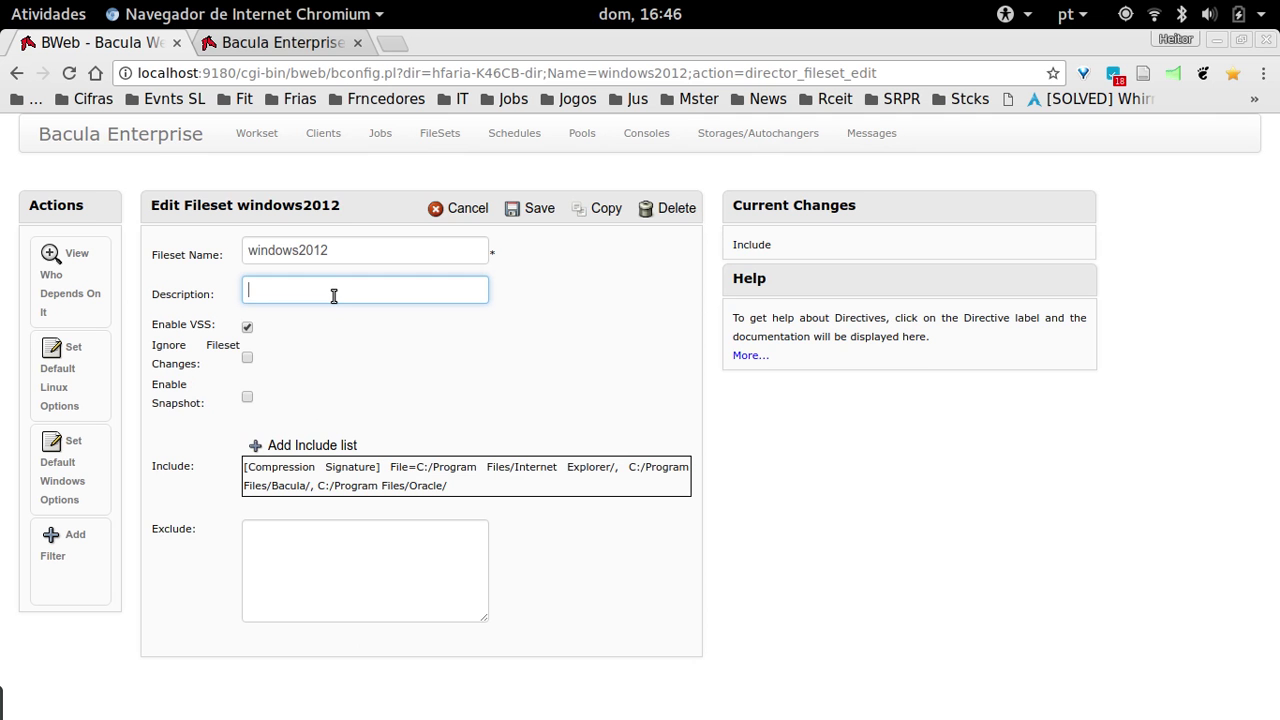
type("Free")
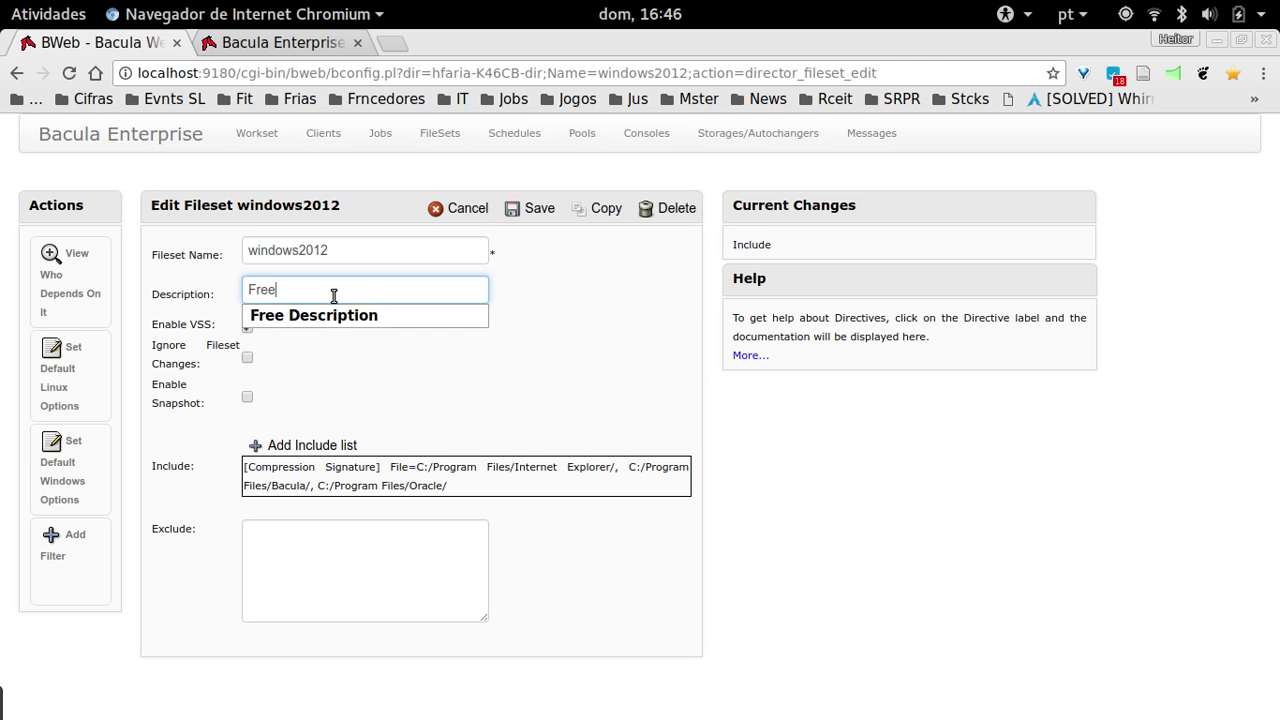
key("Down")
key("Return")
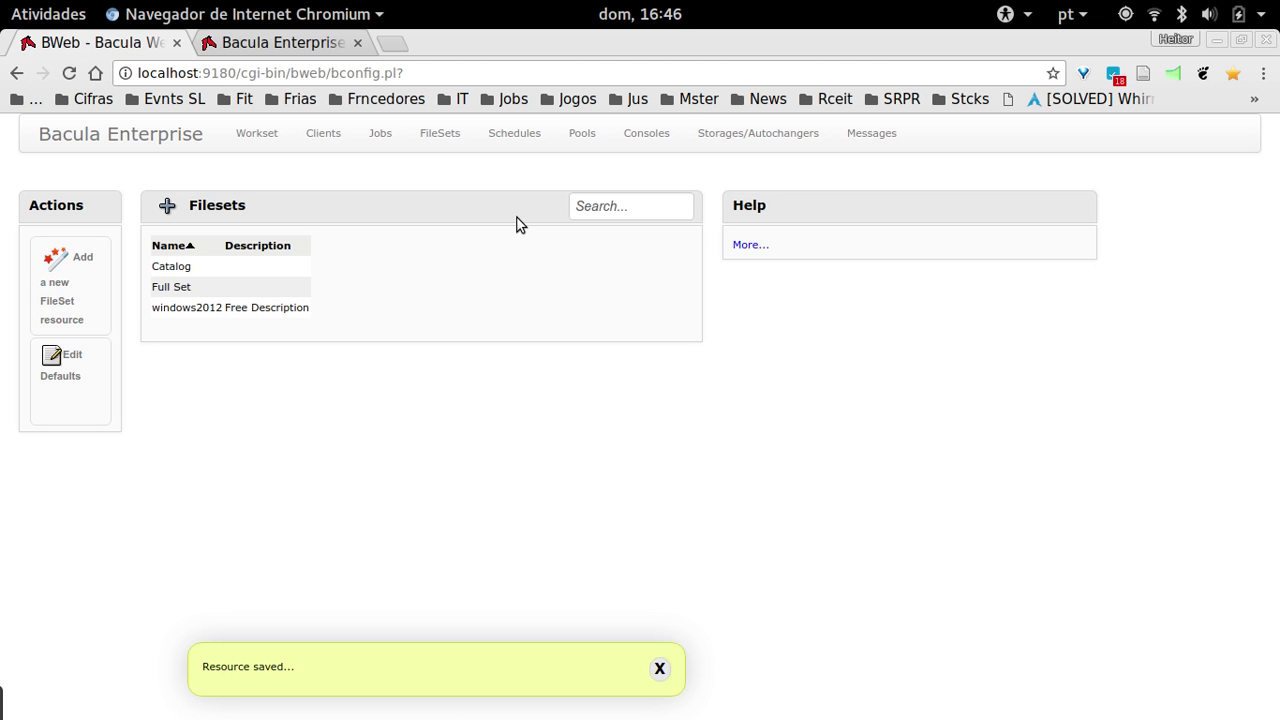
- Open JobBackupWindows2012 from the Jobs list and set its Job Defs to DefaultJob
left_click(381, 134)
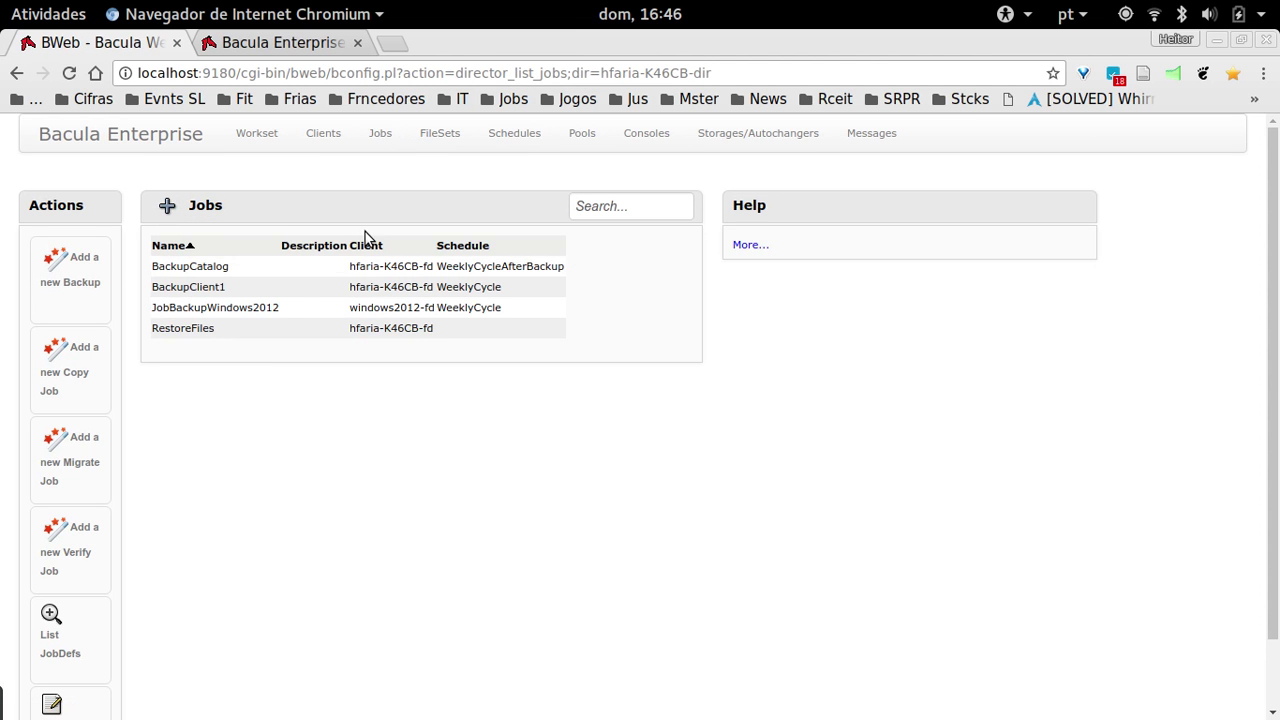
left_click(267, 315)
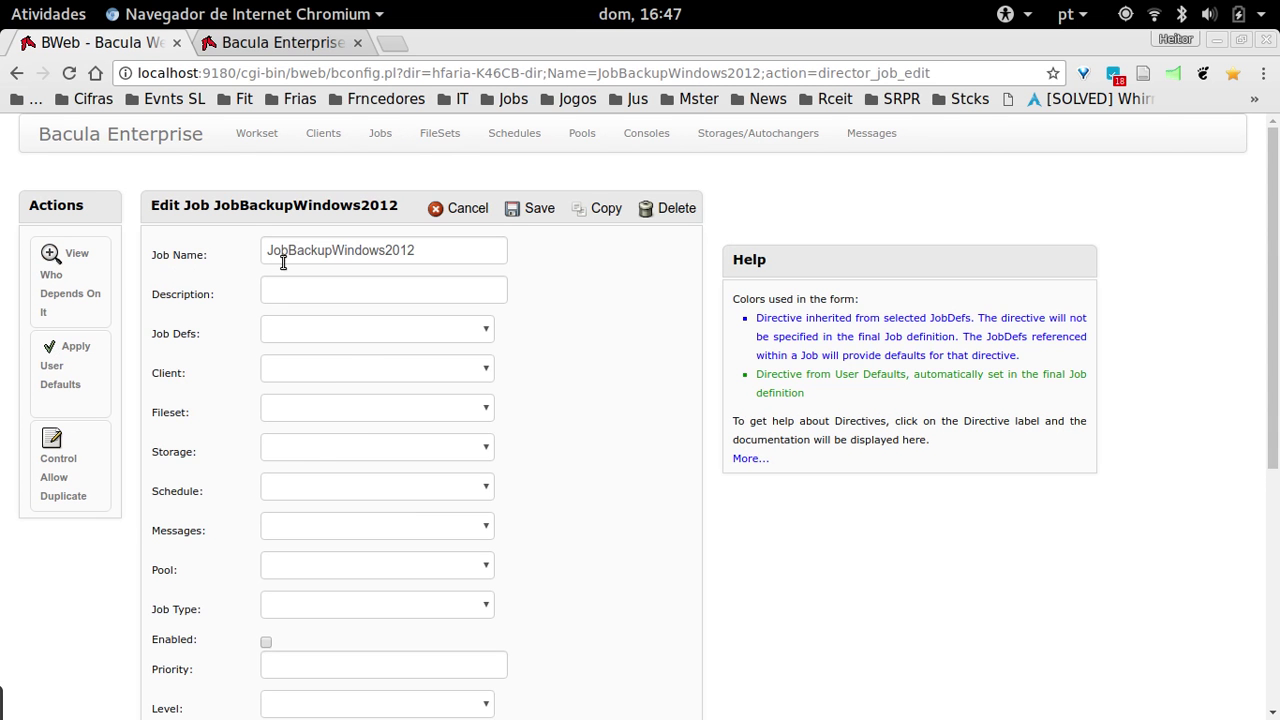
left_click(451, 249)
double_click(451, 249)
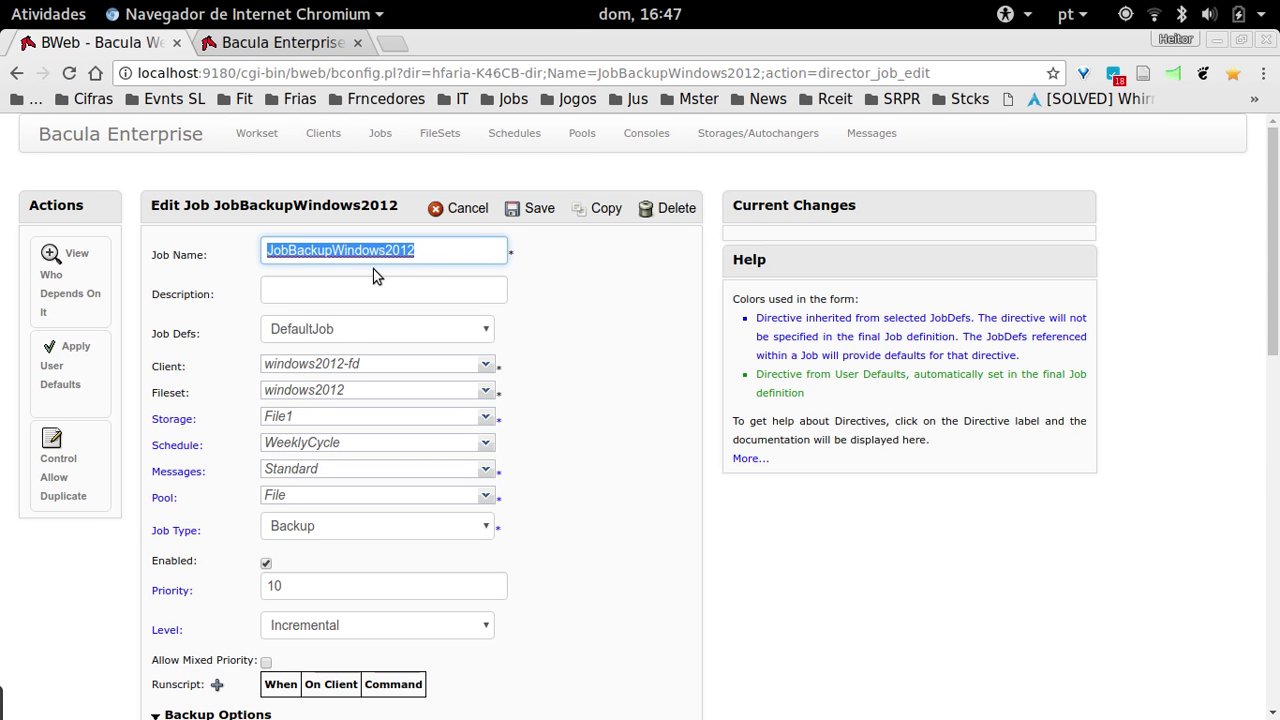
left_click(419, 330)
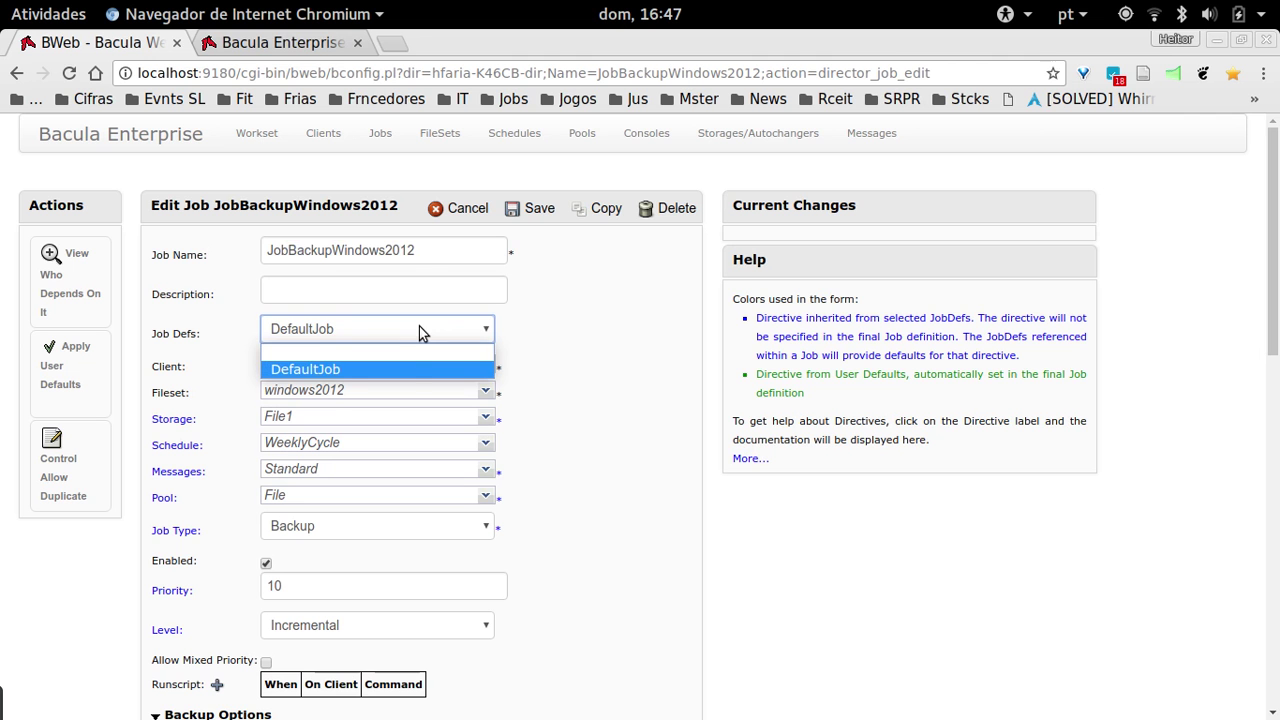
left_click(386, 365)
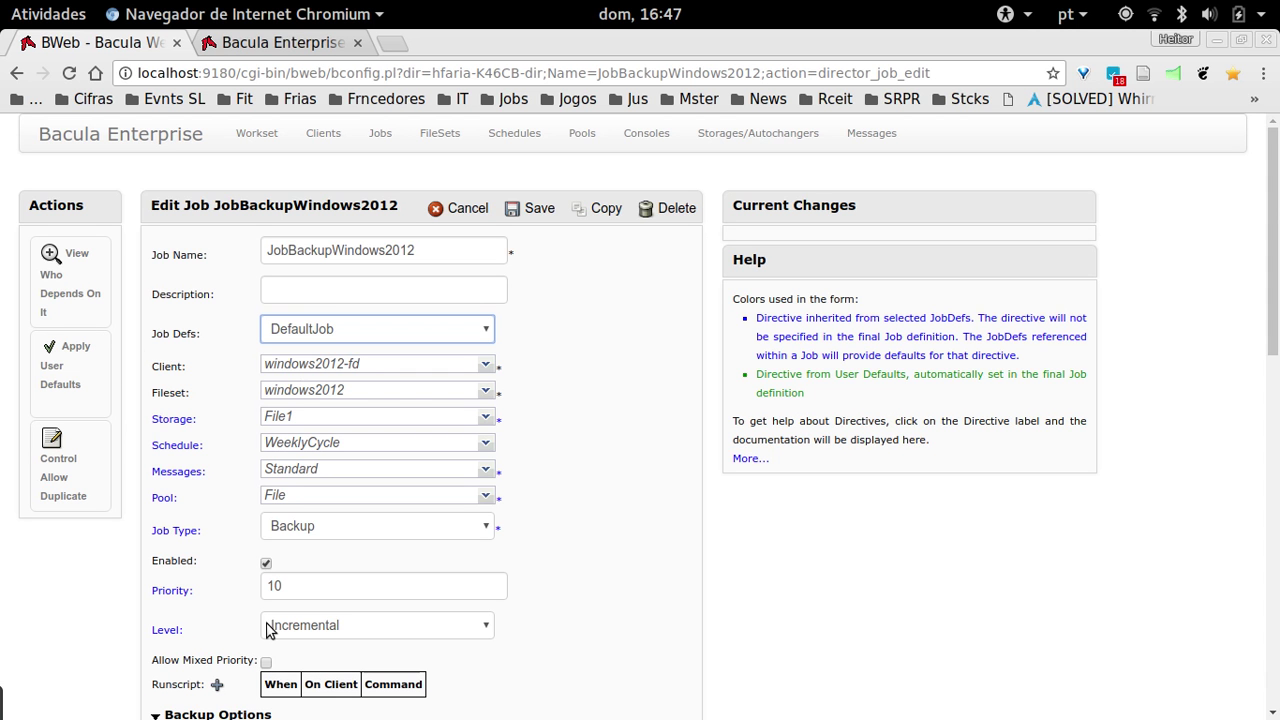
- Assign client windows2012-fd and fileset windows2012 to JobBackupWindows2012 and save it
left_click(486, 366)
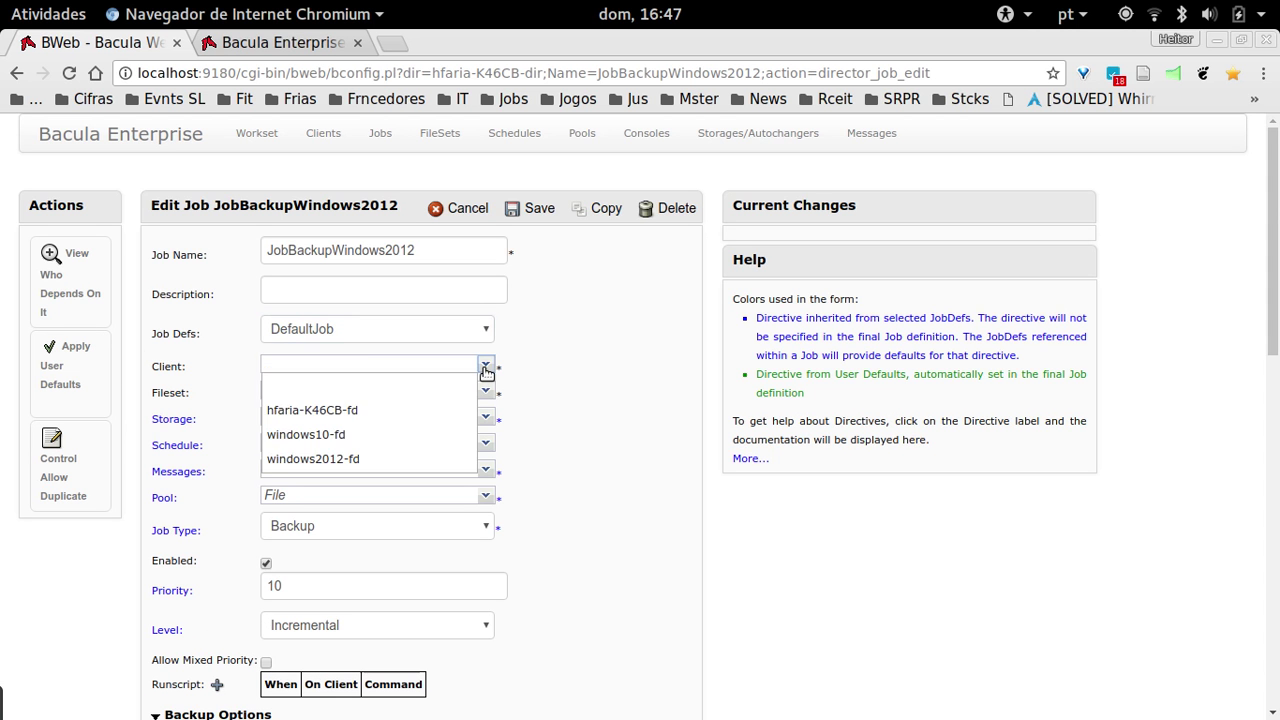
left_click(393, 462)
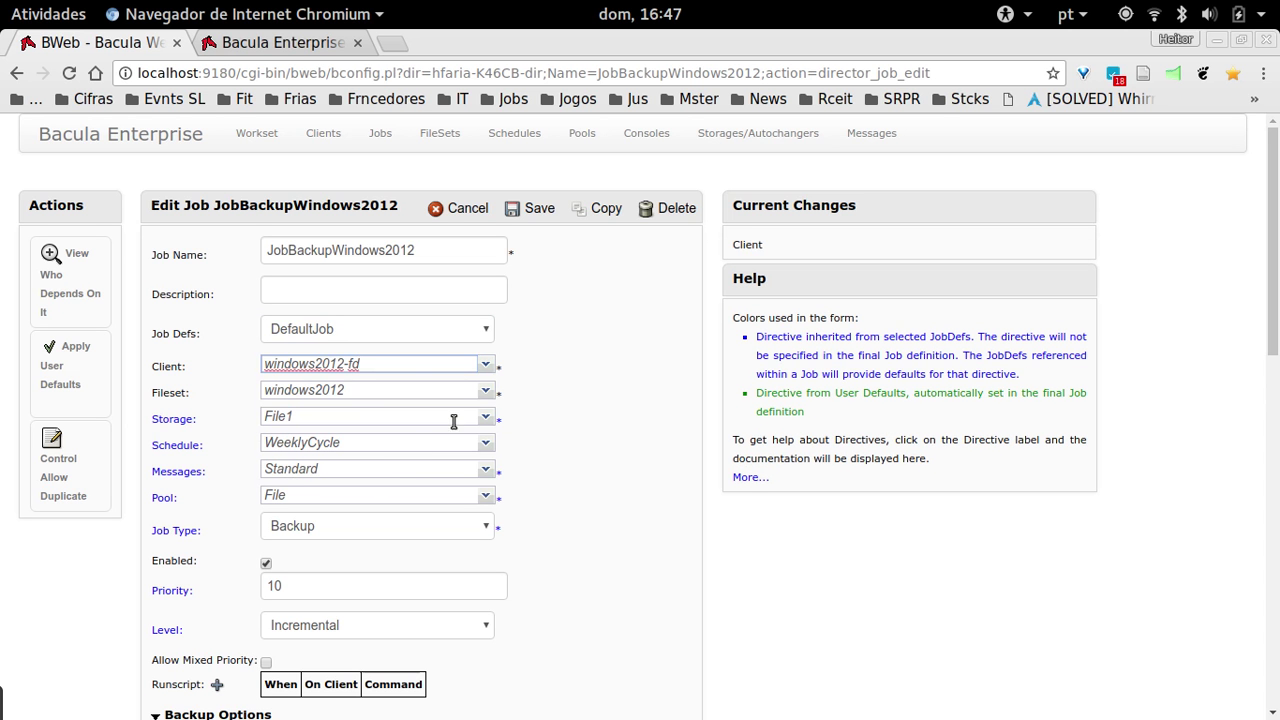
left_click(485, 391)
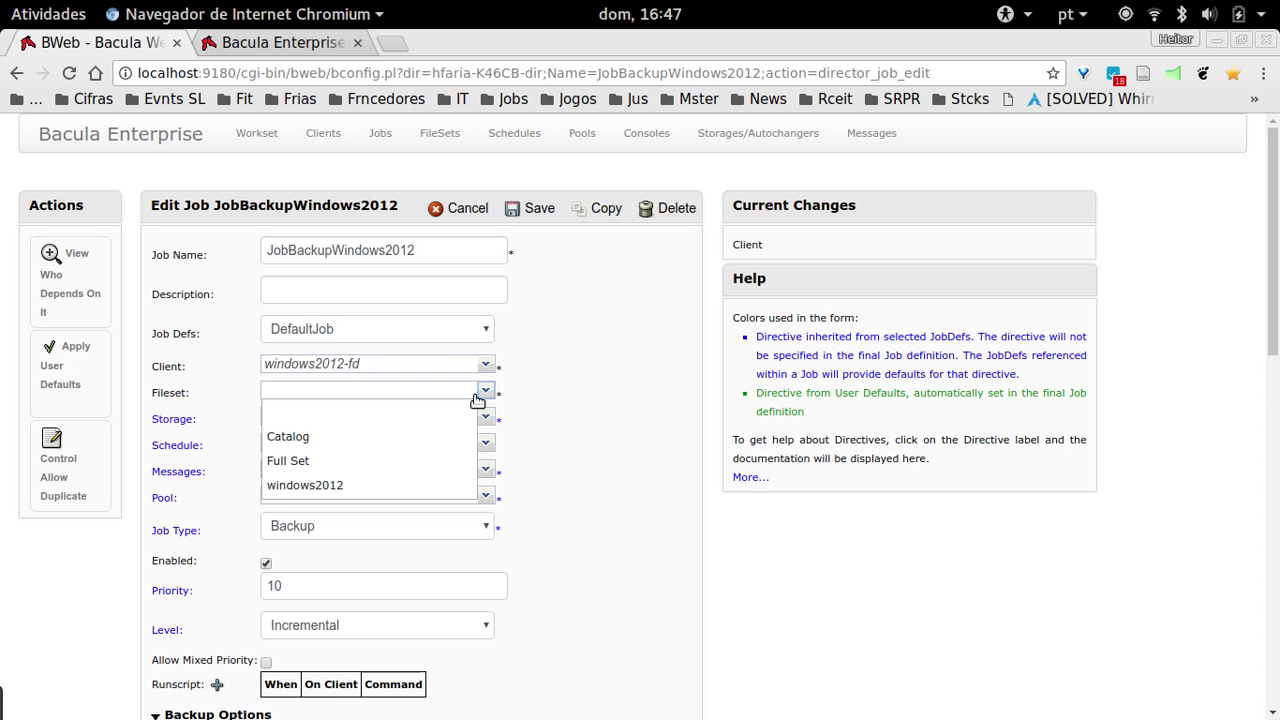
left_click(405, 489)
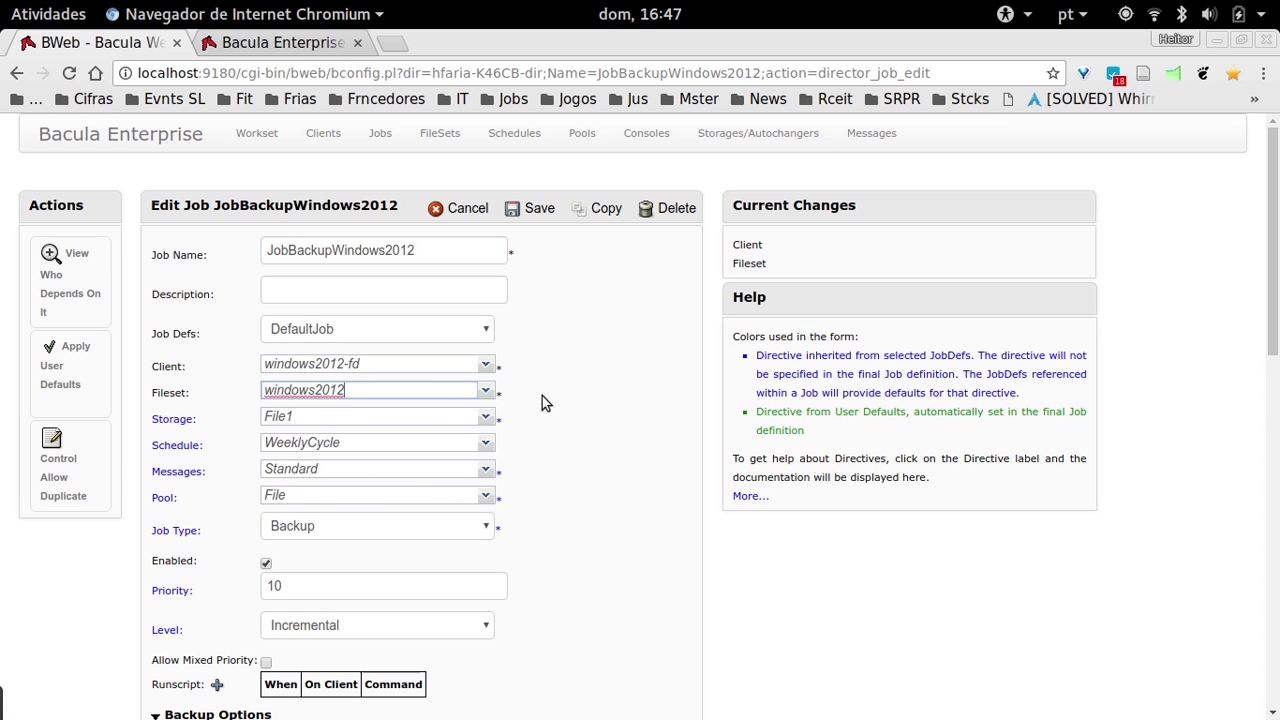
scroll(540, 401, "down", 4)
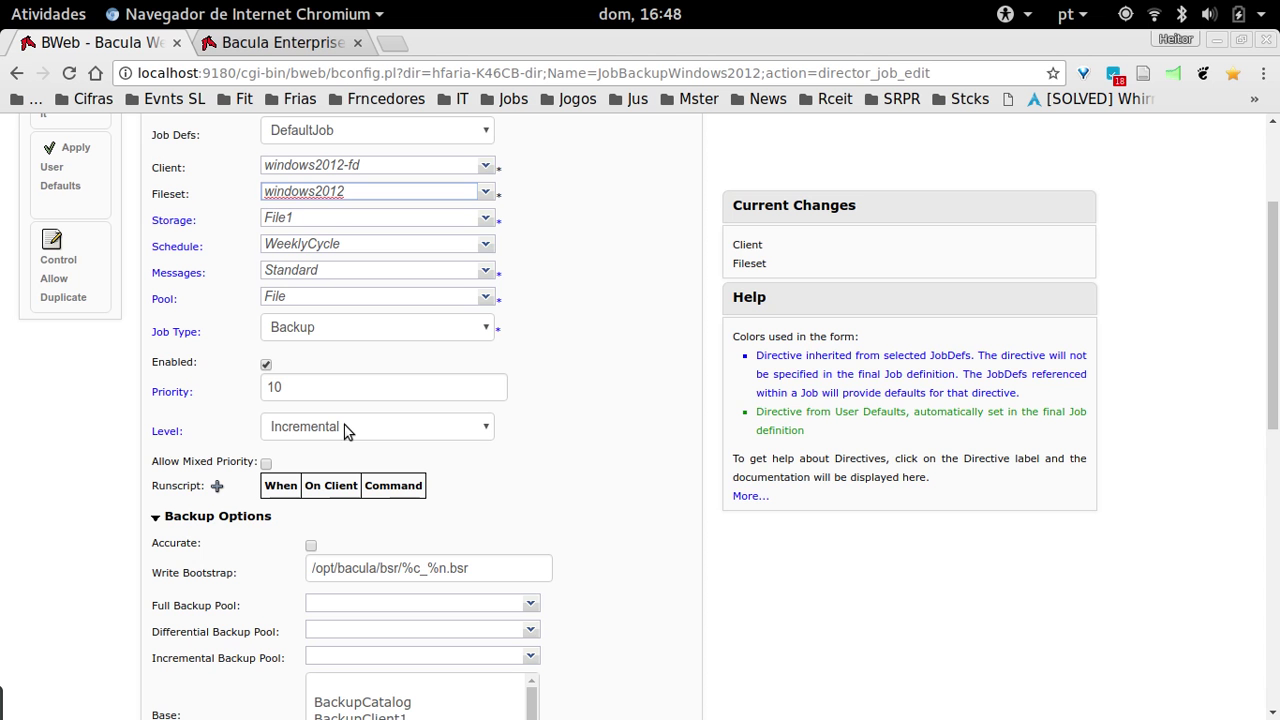
left_click(640, 388)
scroll(491, 406, "up", 4)
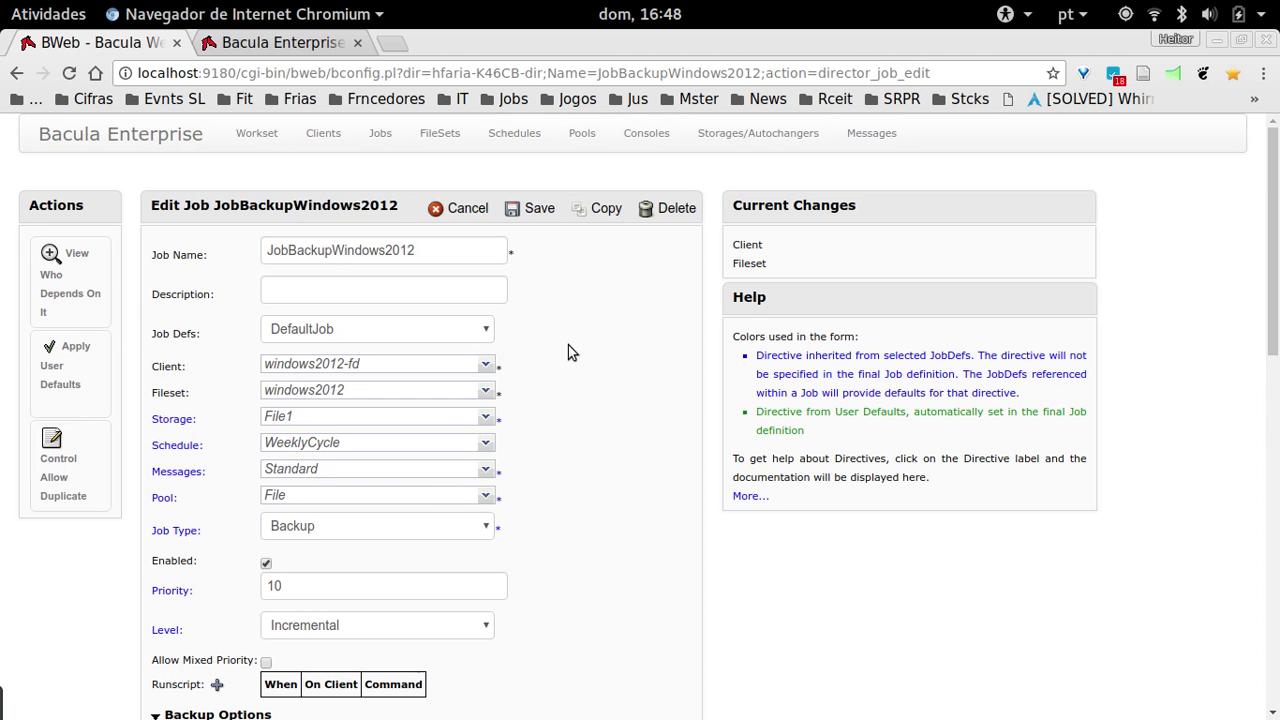
left_click(550, 213)
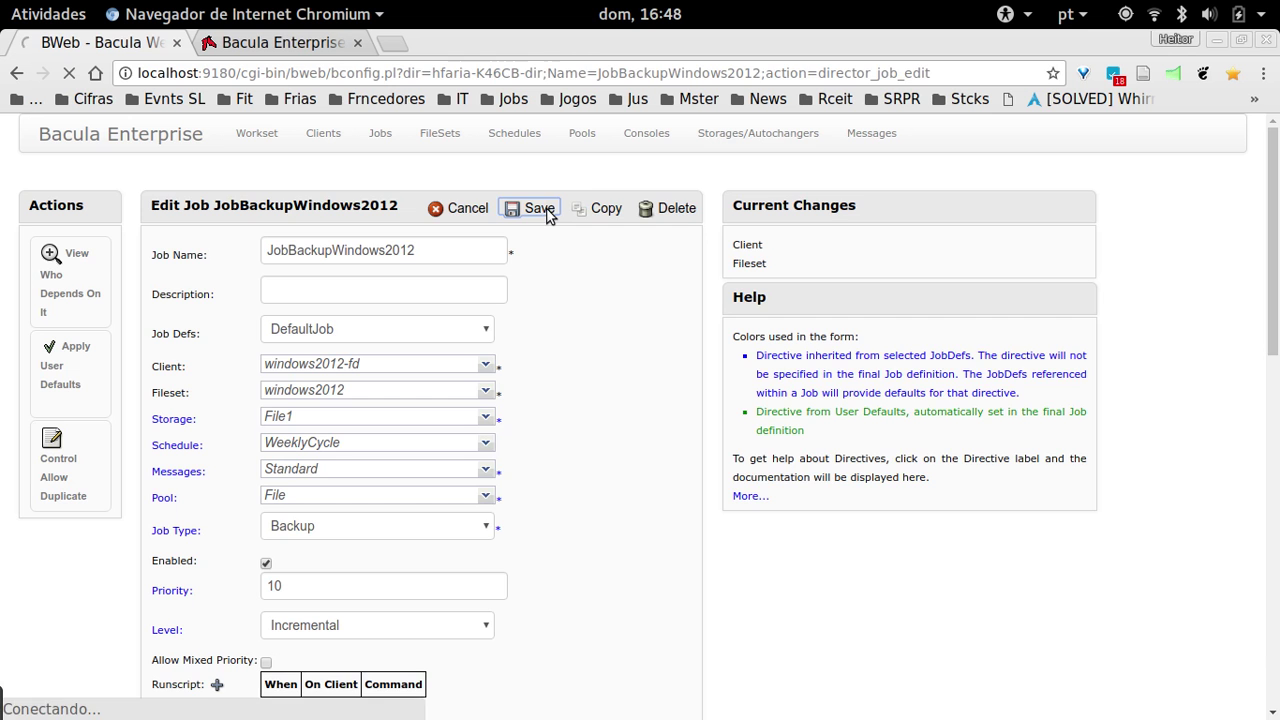
- Commit the pending windows2012 fileset and JobBackupWindows2012 job changes, then reload the Director
left_click(257, 138)
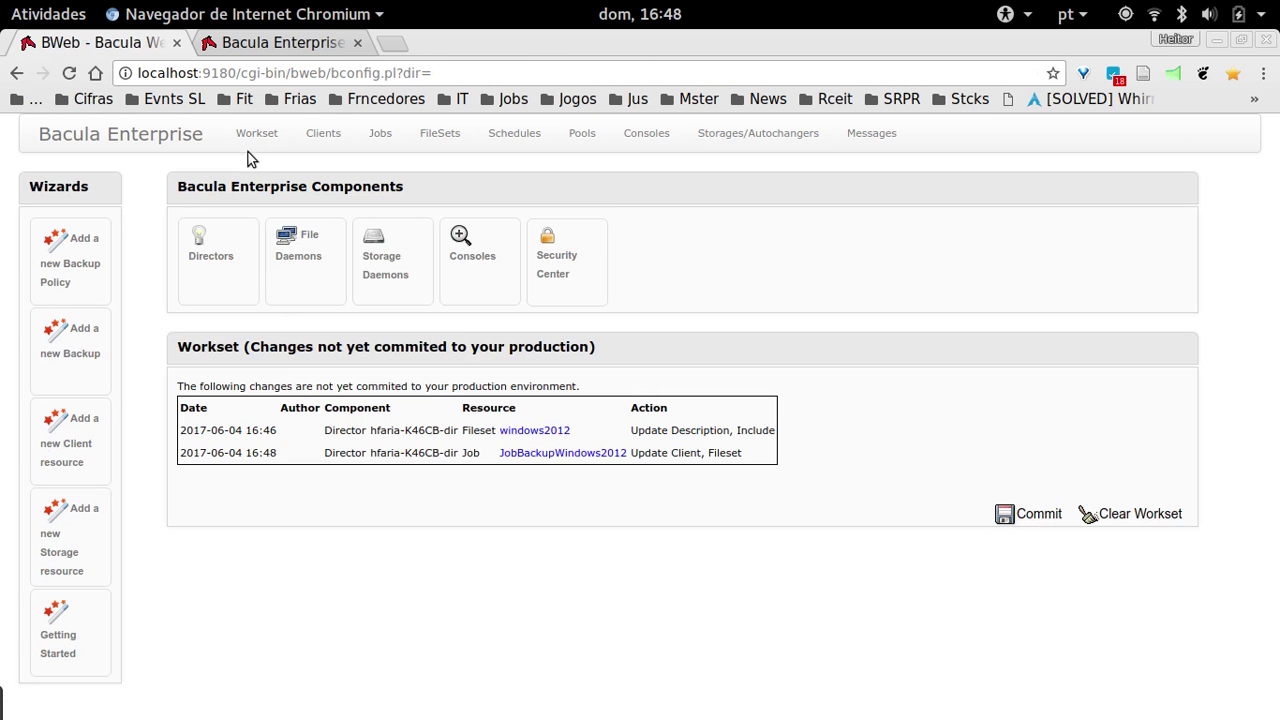
left_click(1036, 520)
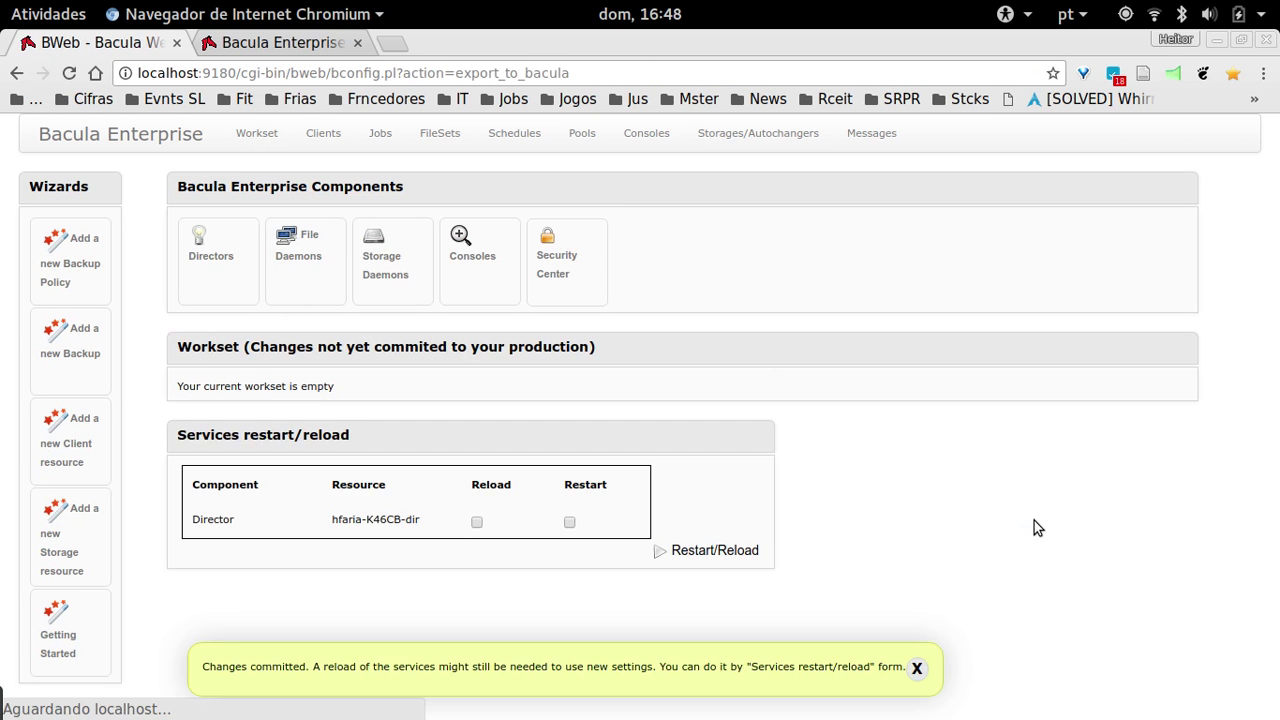
left_click(477, 522)
left_click(725, 550)
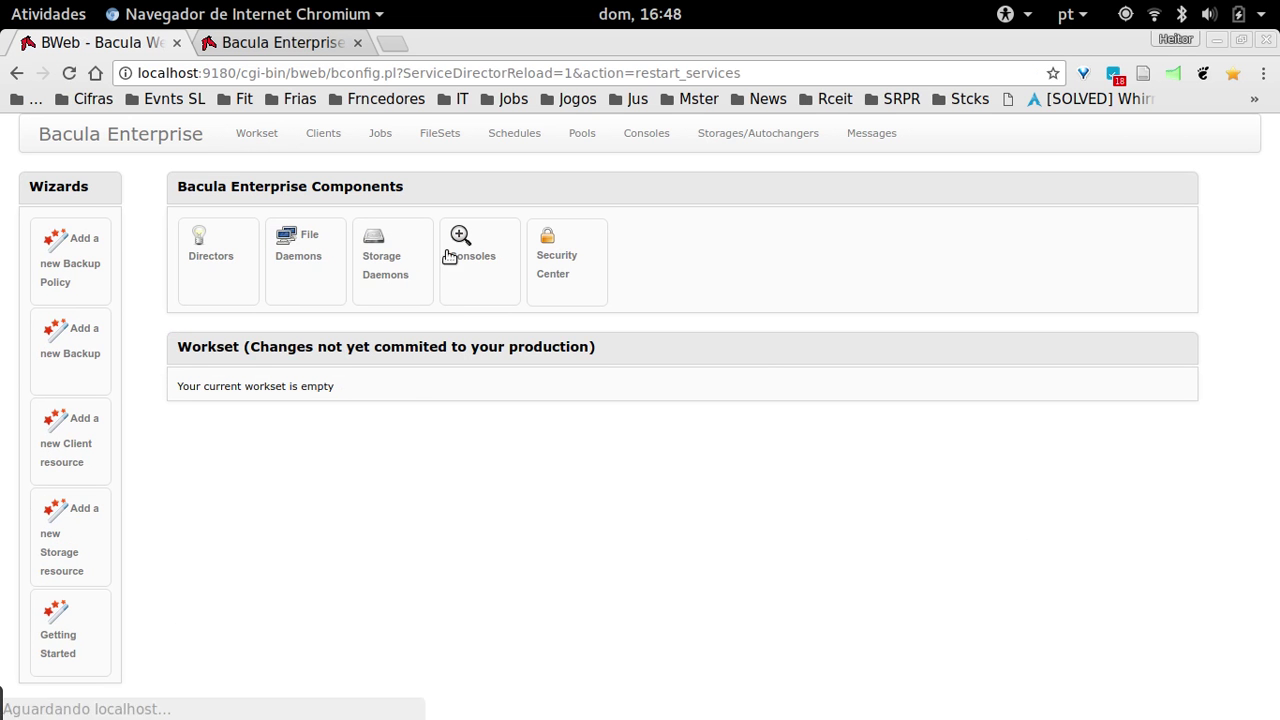
- Go to Jobs > Defined Jobs and select JobBackupWindows2012 to run
left_click(155, 138)
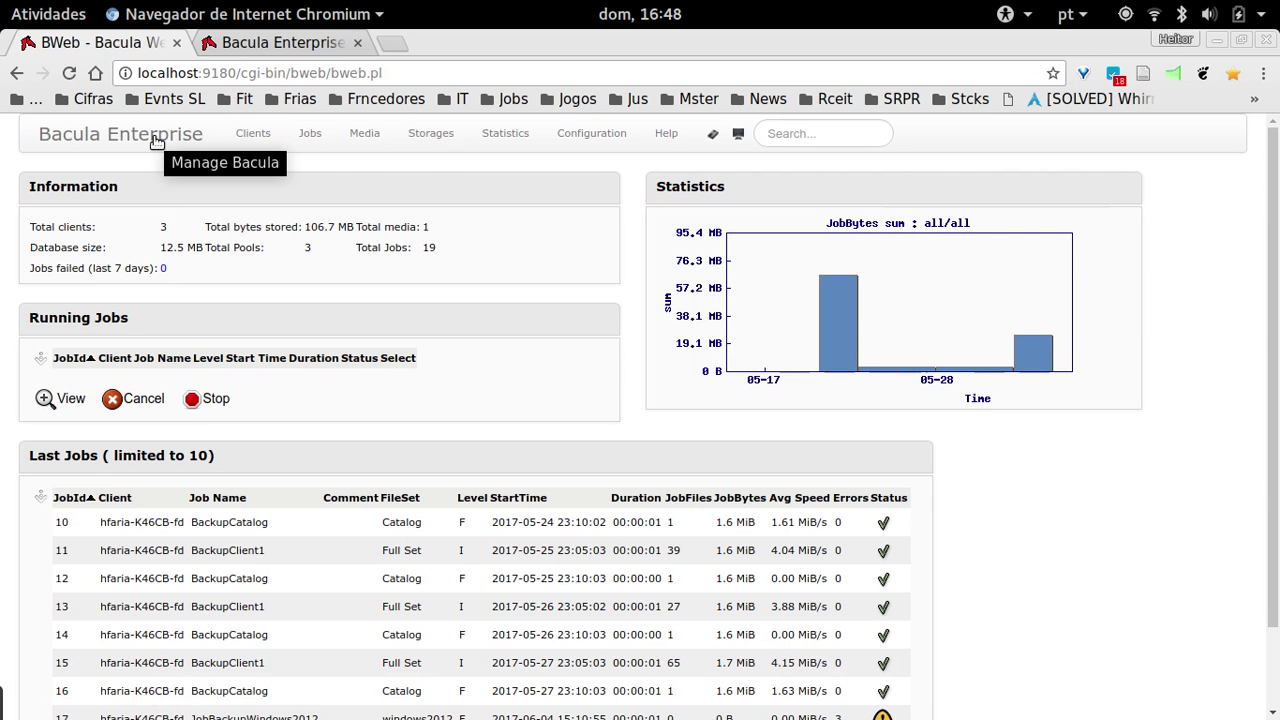
left_click(304, 136)
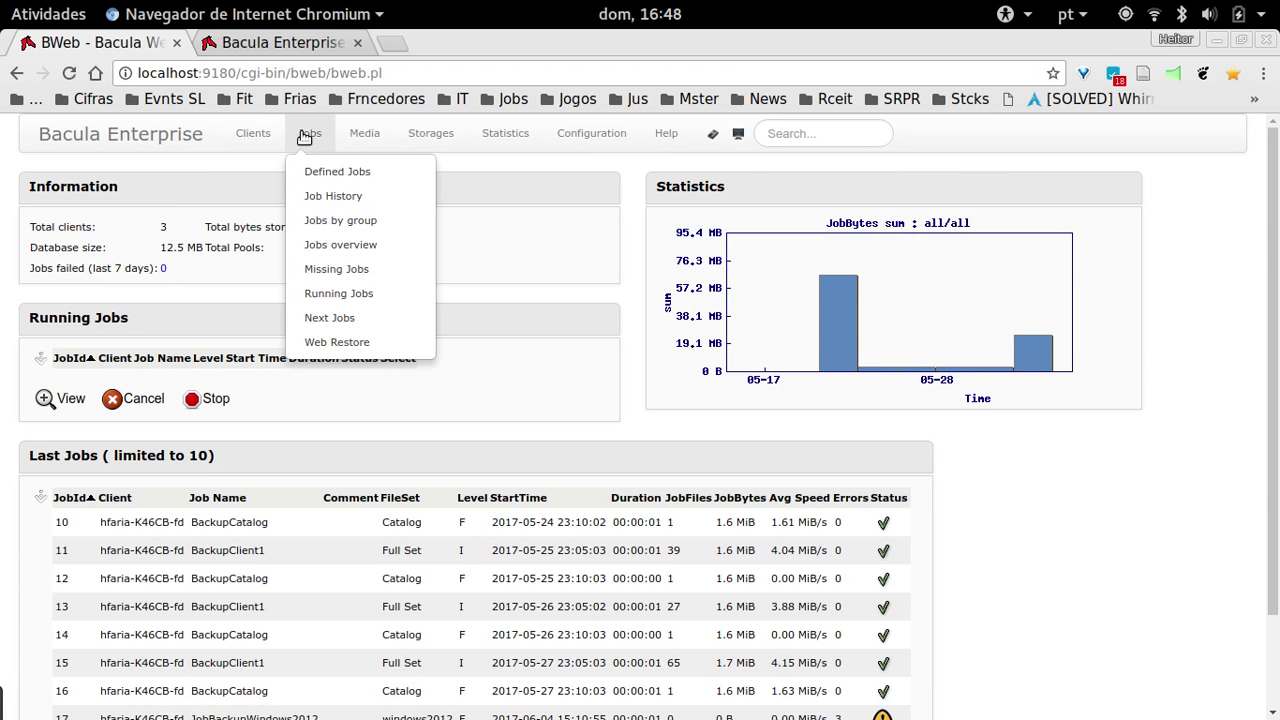
left_click(317, 166)
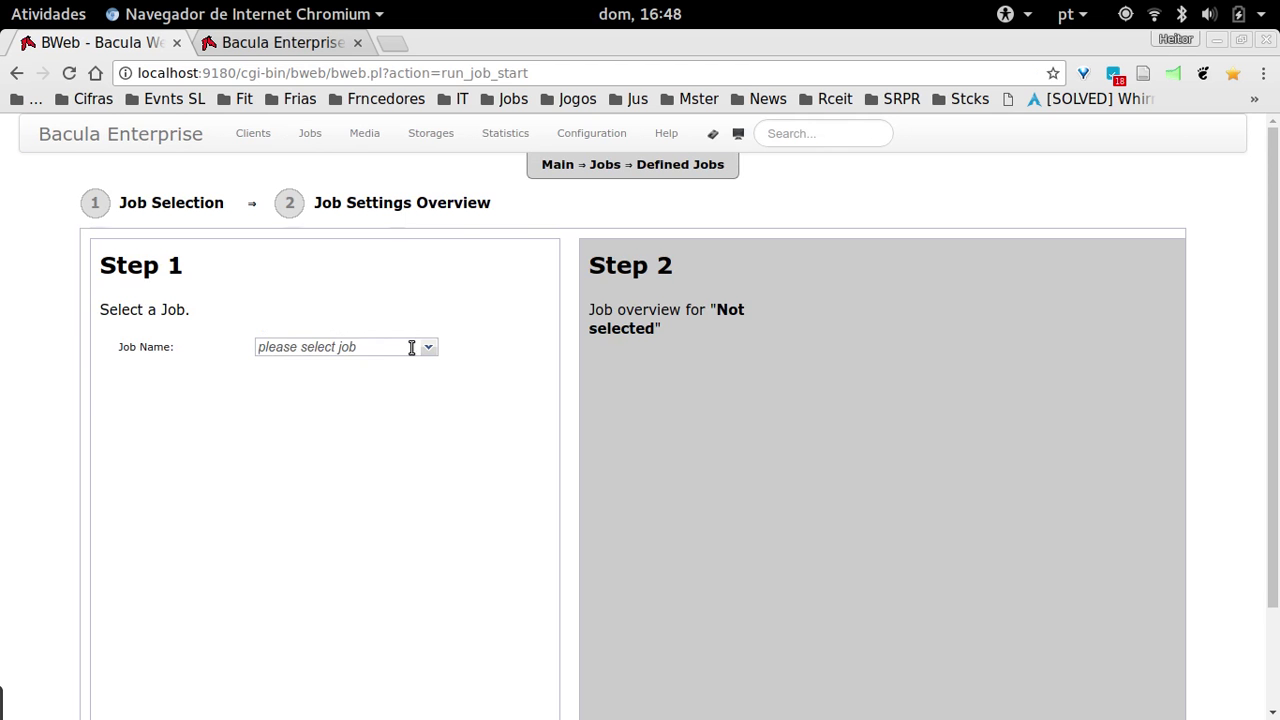
left_click(410, 347)
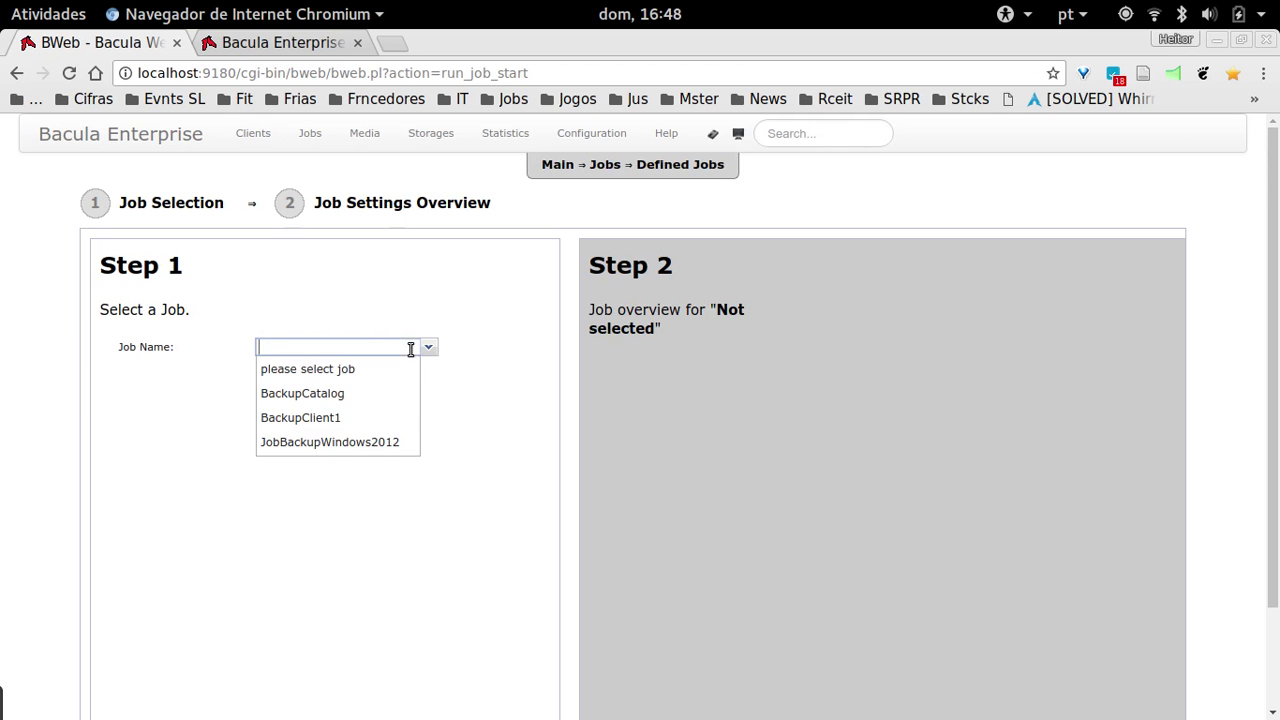
left_click(367, 449)
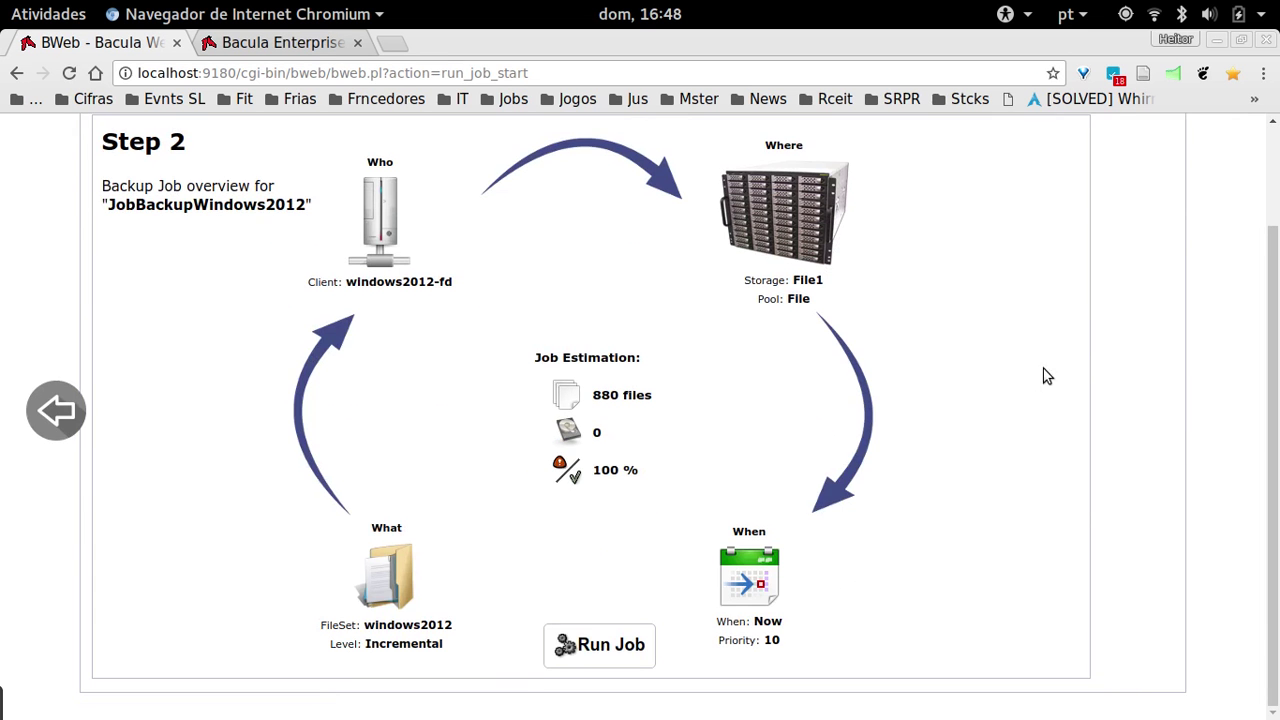
- Set the backup level to Full and run the job on windows2012-fd
left_click(385, 565)
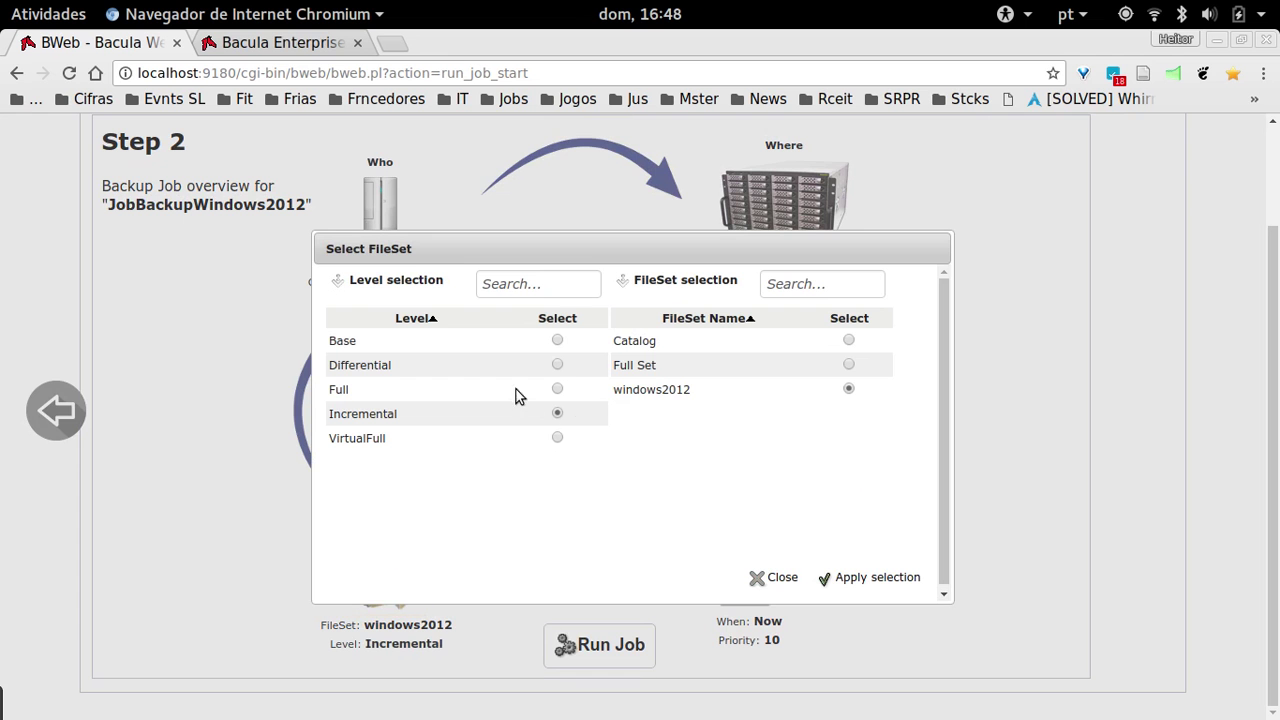
left_click(557, 388)
left_click(877, 580)
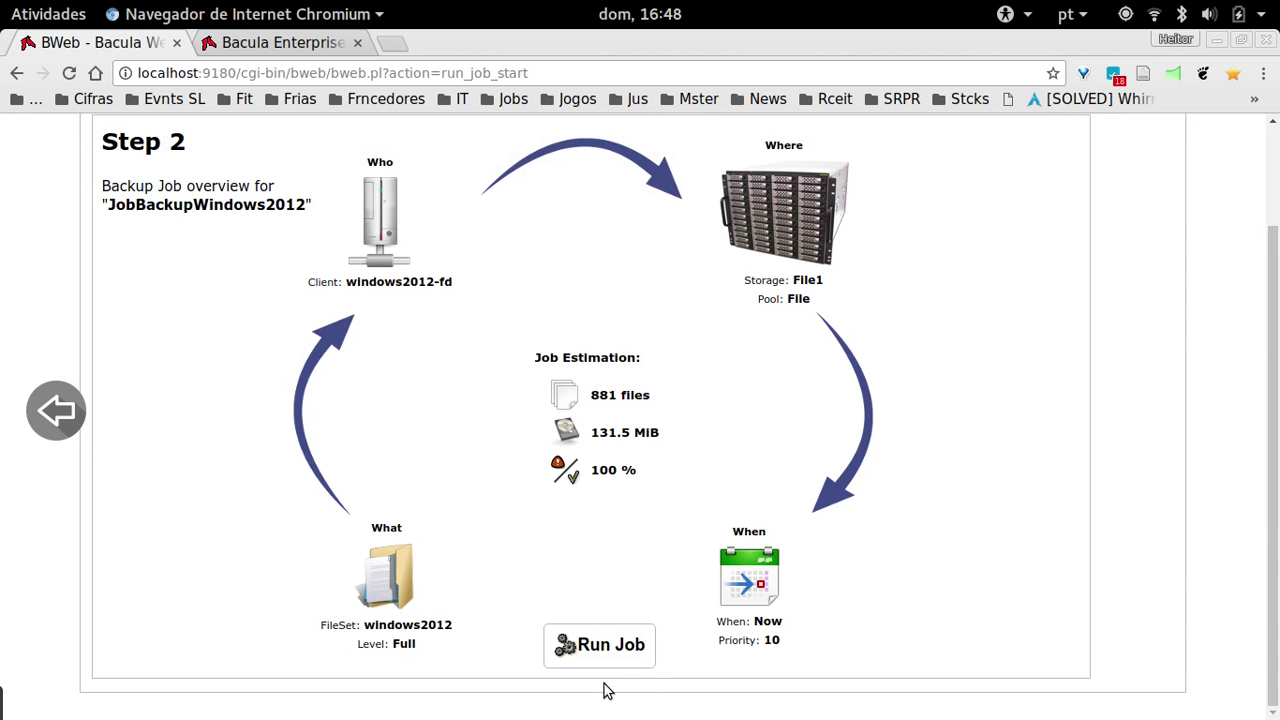
left_click(634, 659)
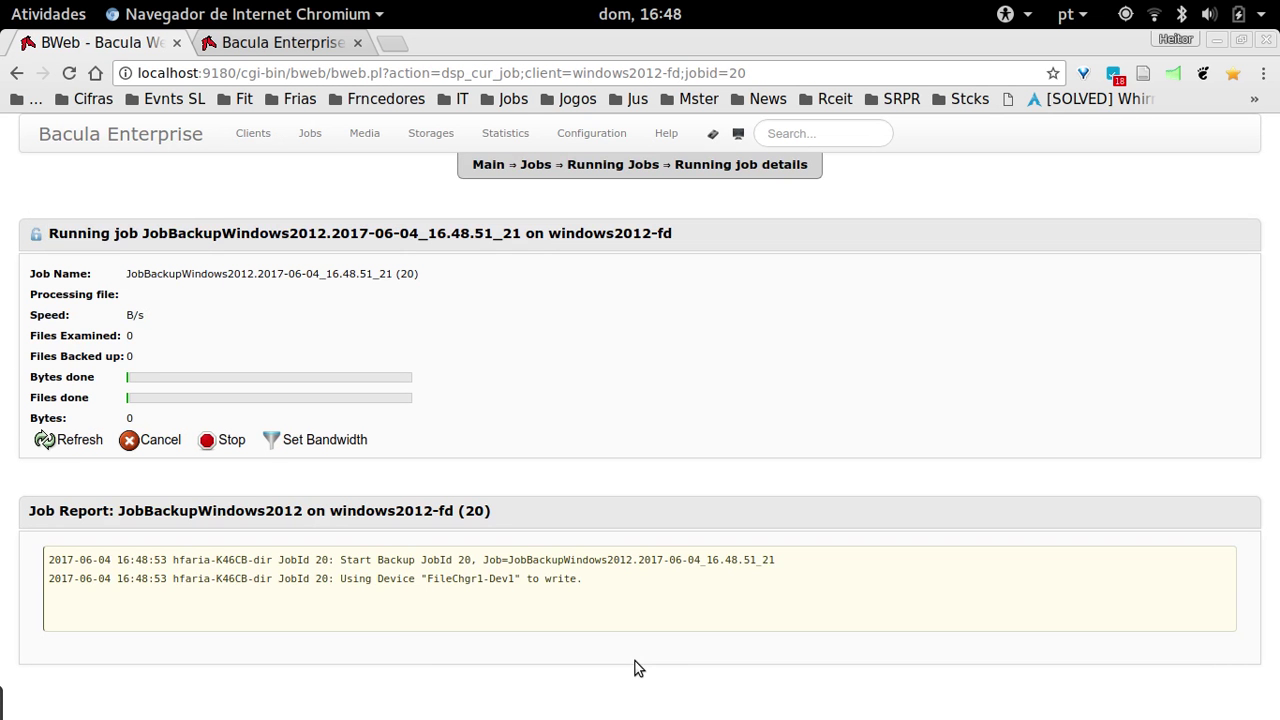
- Refresh the running JobId 20 and review its job report lines, including the snapshot mount point
left_click(64, 444)
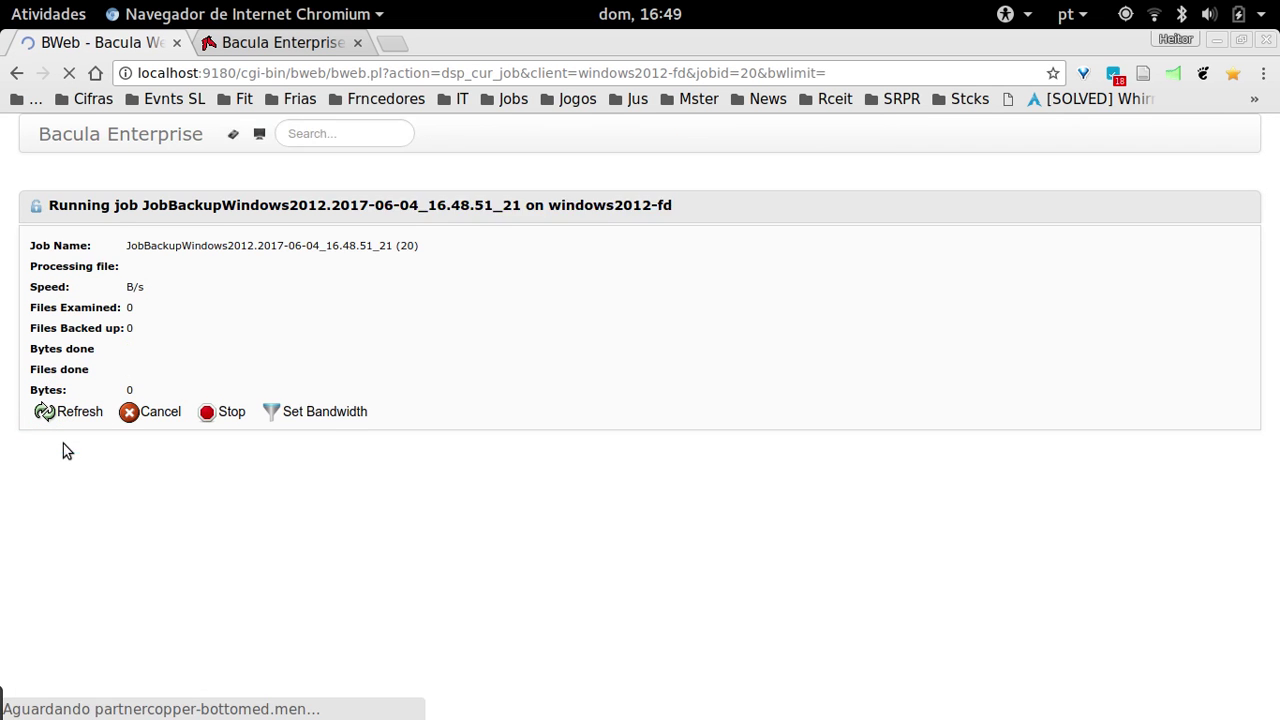
left_click_drag(107, 558, 562, 640)
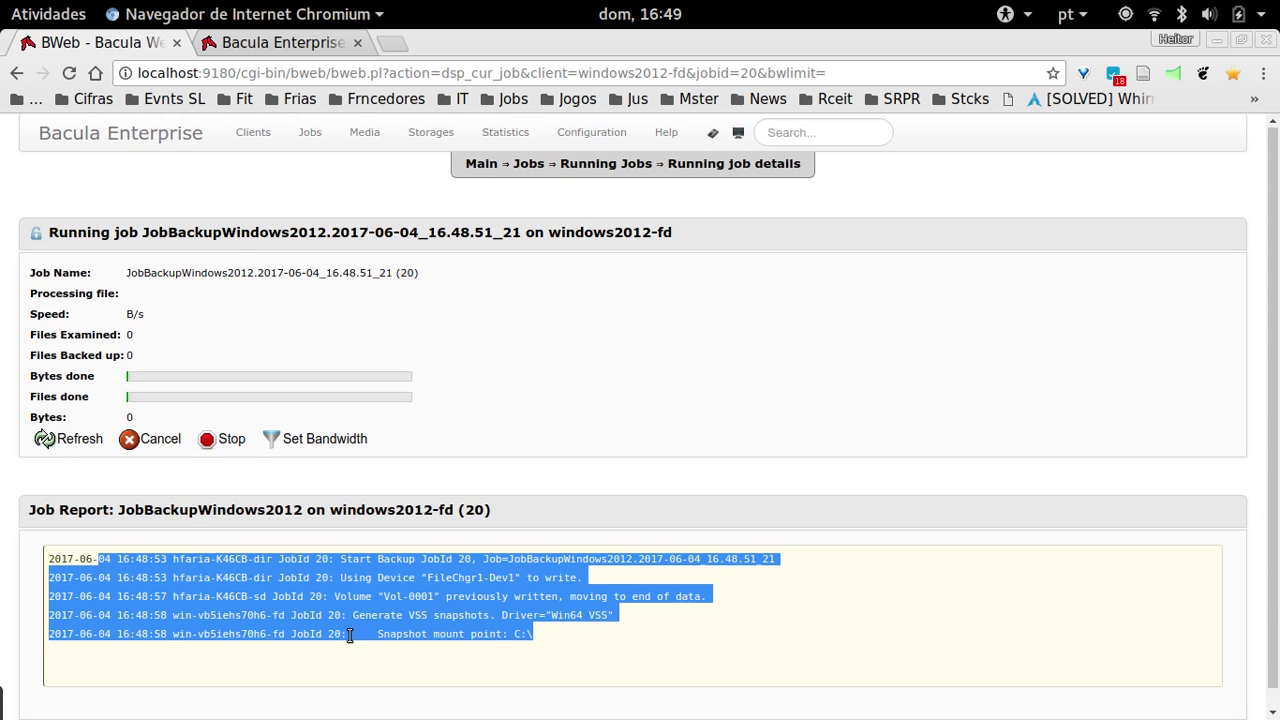
left_click_drag(372, 637, 546, 636)
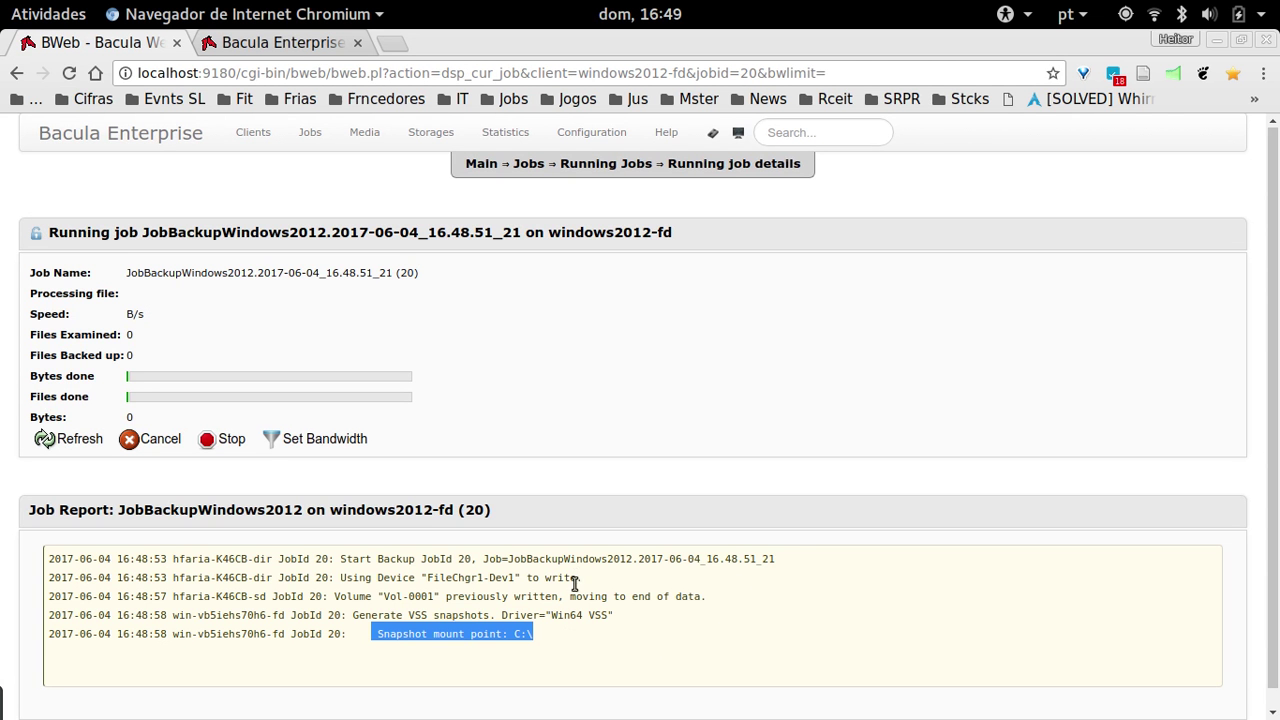
- Confirm JobId 20 ended with Backup OK (169 files, 26.58 MB) and view its statistics
left_click(62, 444)
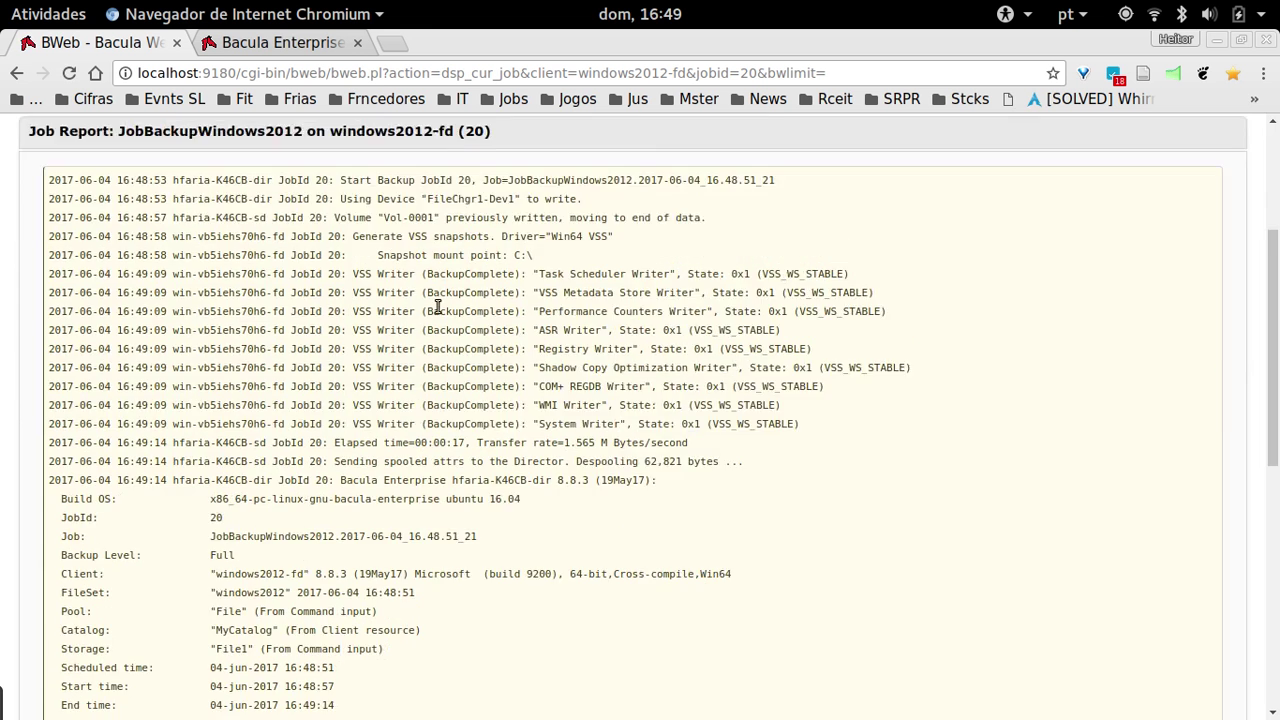
scroll(444, 396, "down", 12)
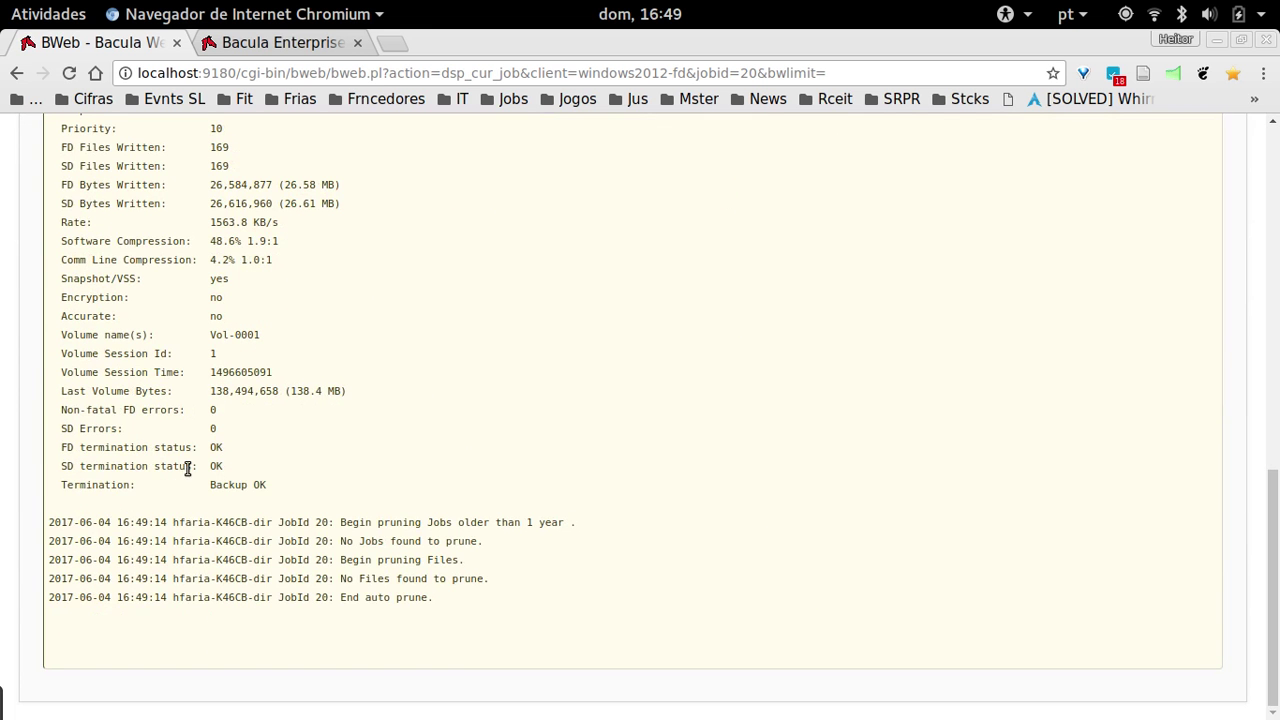
left_click_drag(201, 480, 298, 480)
scroll(308, 480, "up", 12)
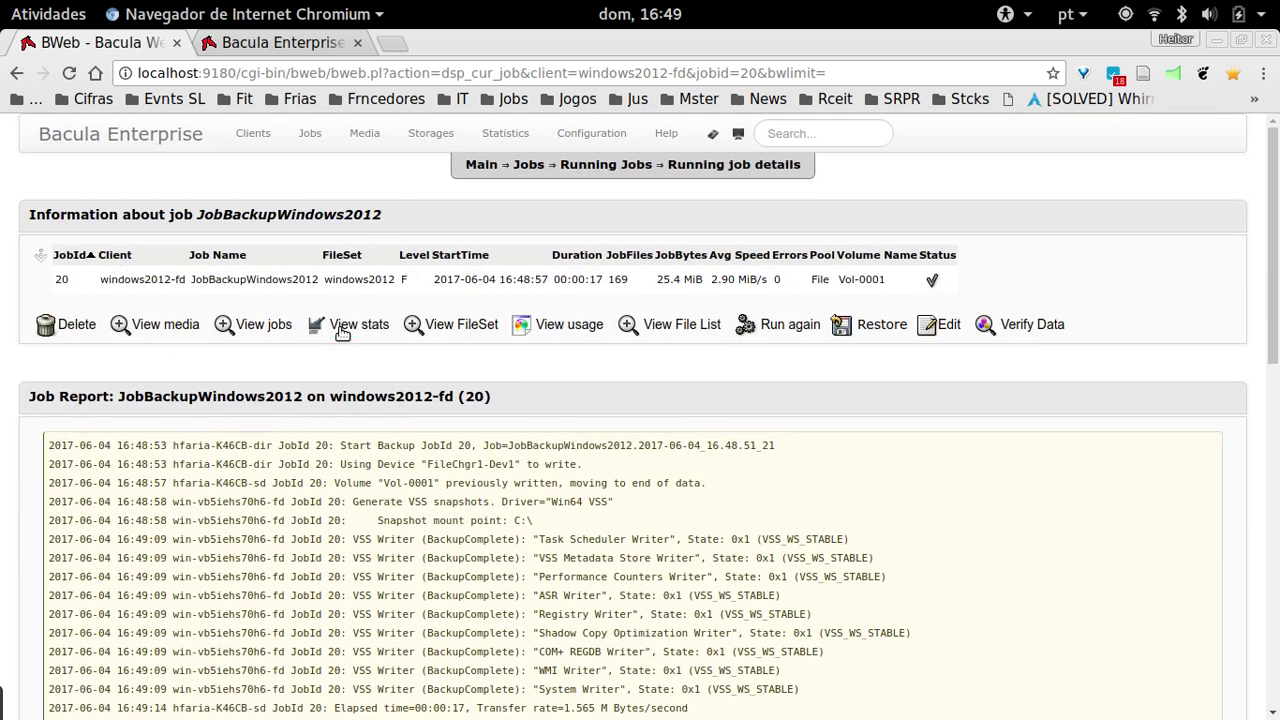
left_click(340, 327)
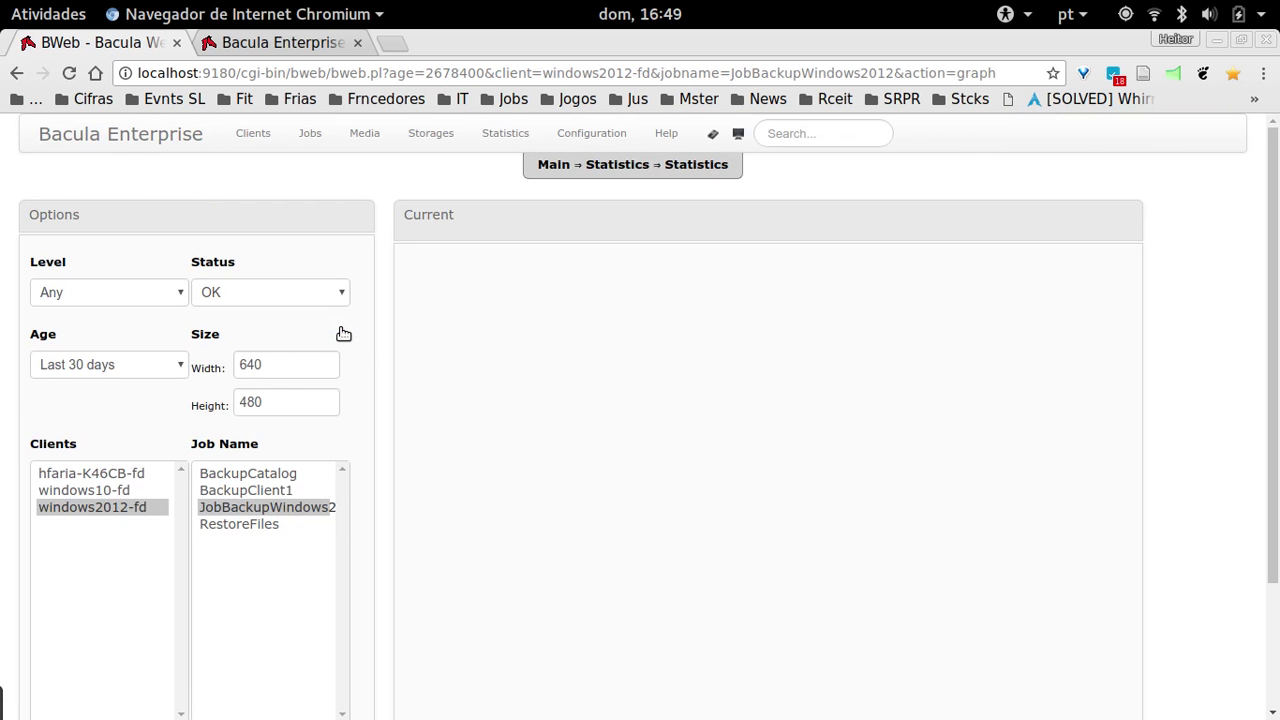
- Open job 20's details from the BWeb overview and start a web restore from it for windows2012-fd
left_click(200, 137)
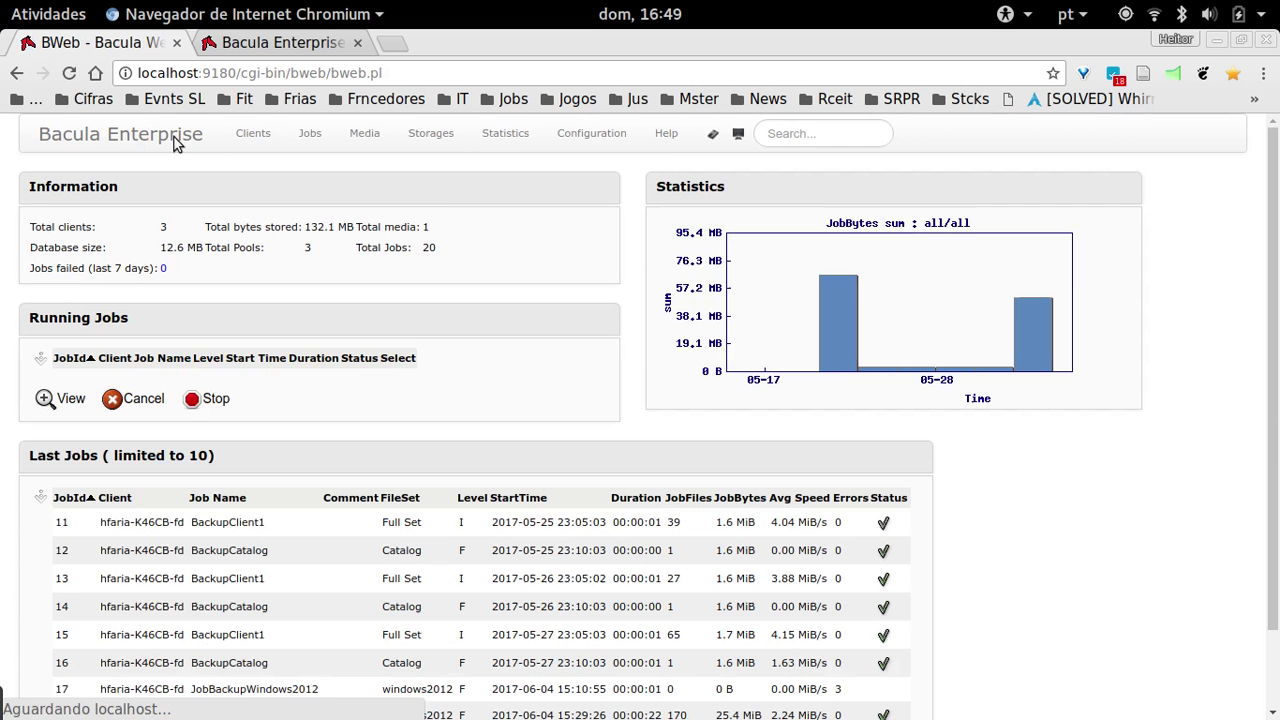
scroll(646, 374, "down", 2)
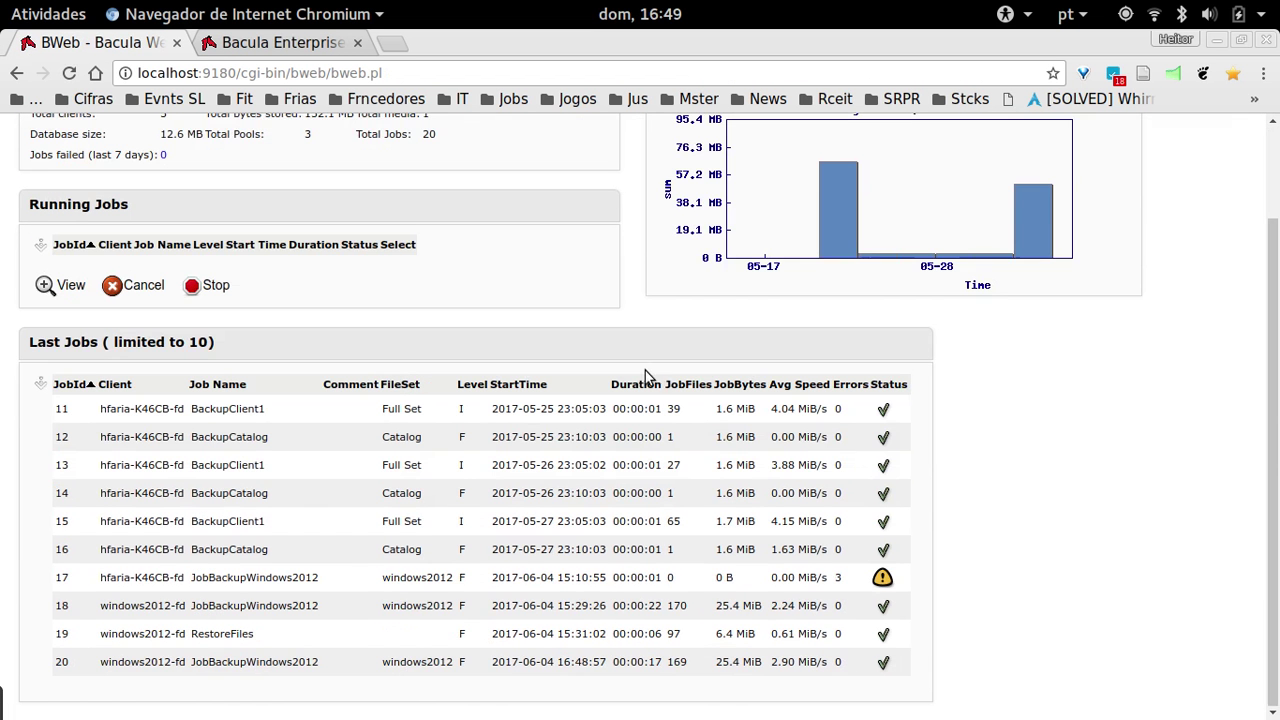
left_click(884, 663)
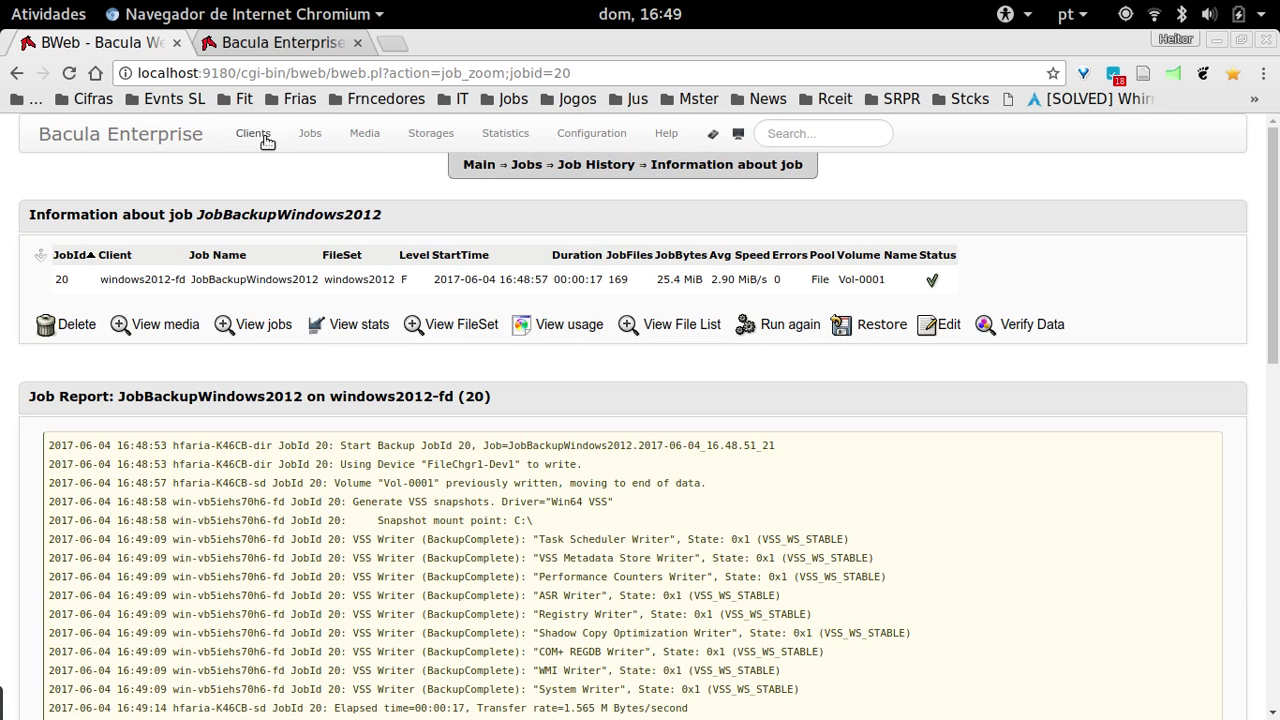
left_click(306, 139)
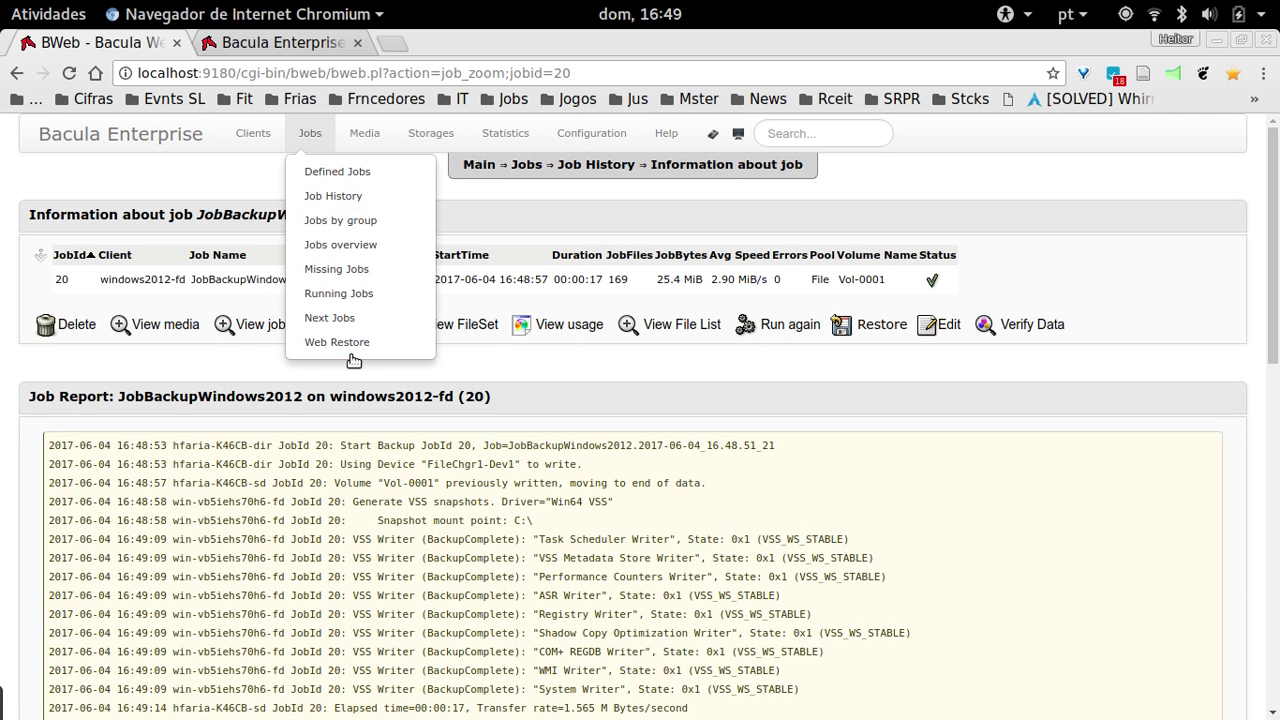
left_click(872, 330)
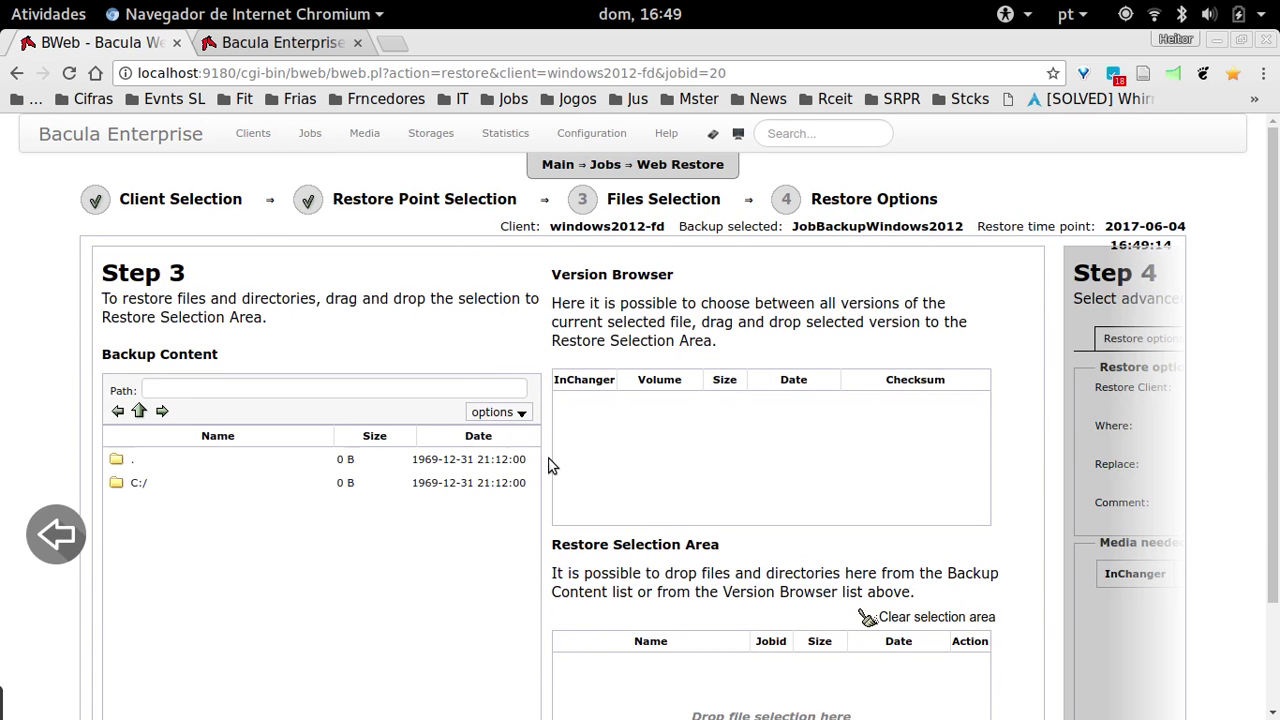
- Add C:/Program Files/Internet Explorer/ from job 20 to the restore selection and accept it
scroll(570, 478, "down", 3)
double_click(158, 354)
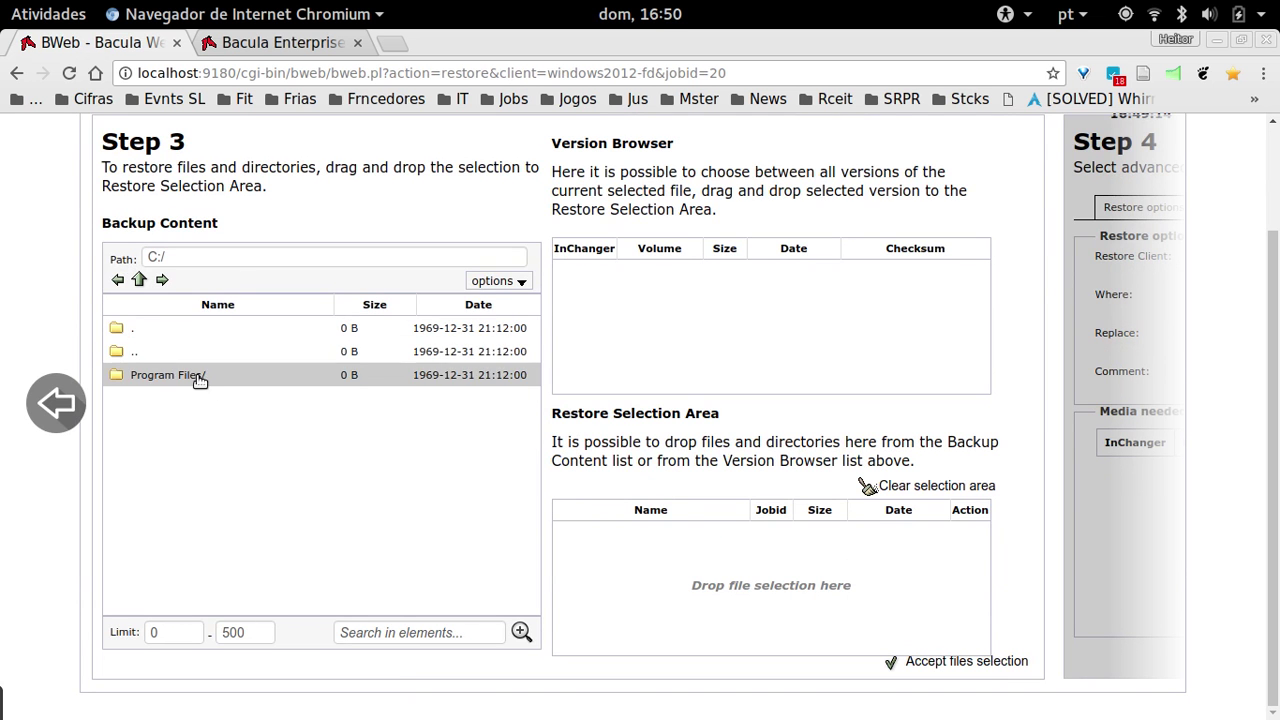
left_click_drag(200, 376, 200, 380)
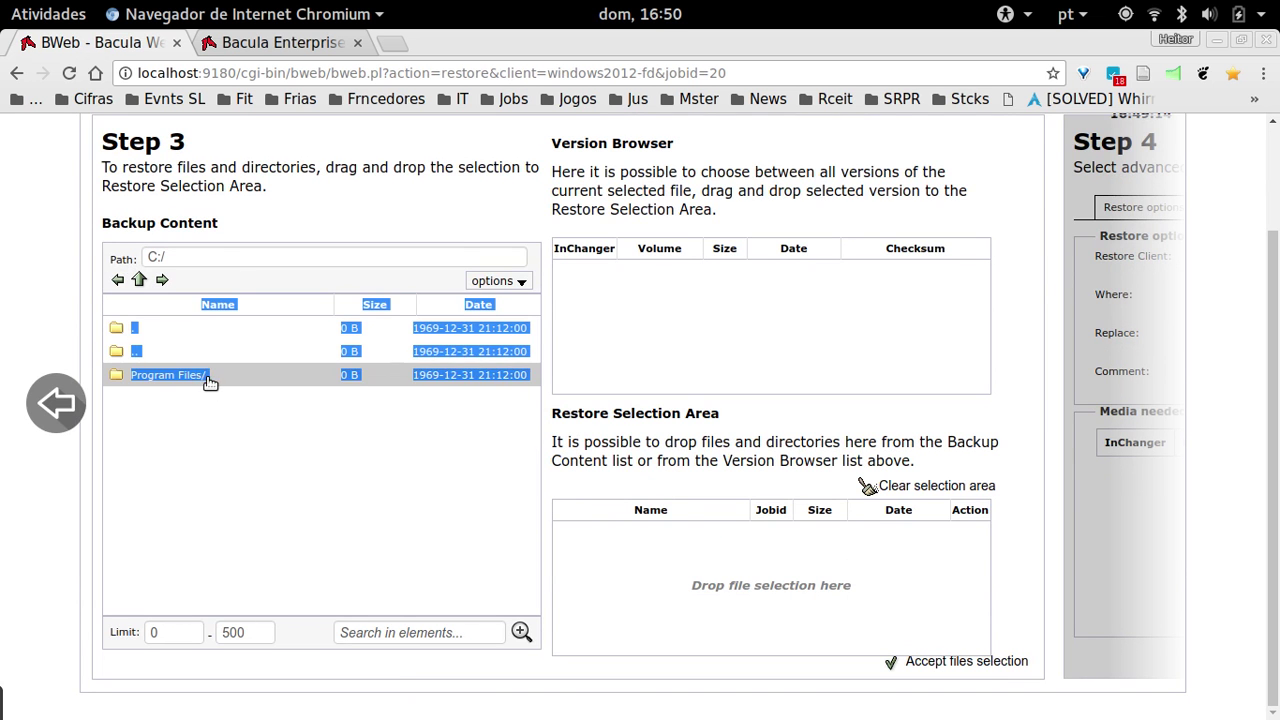
double_click(207, 379)
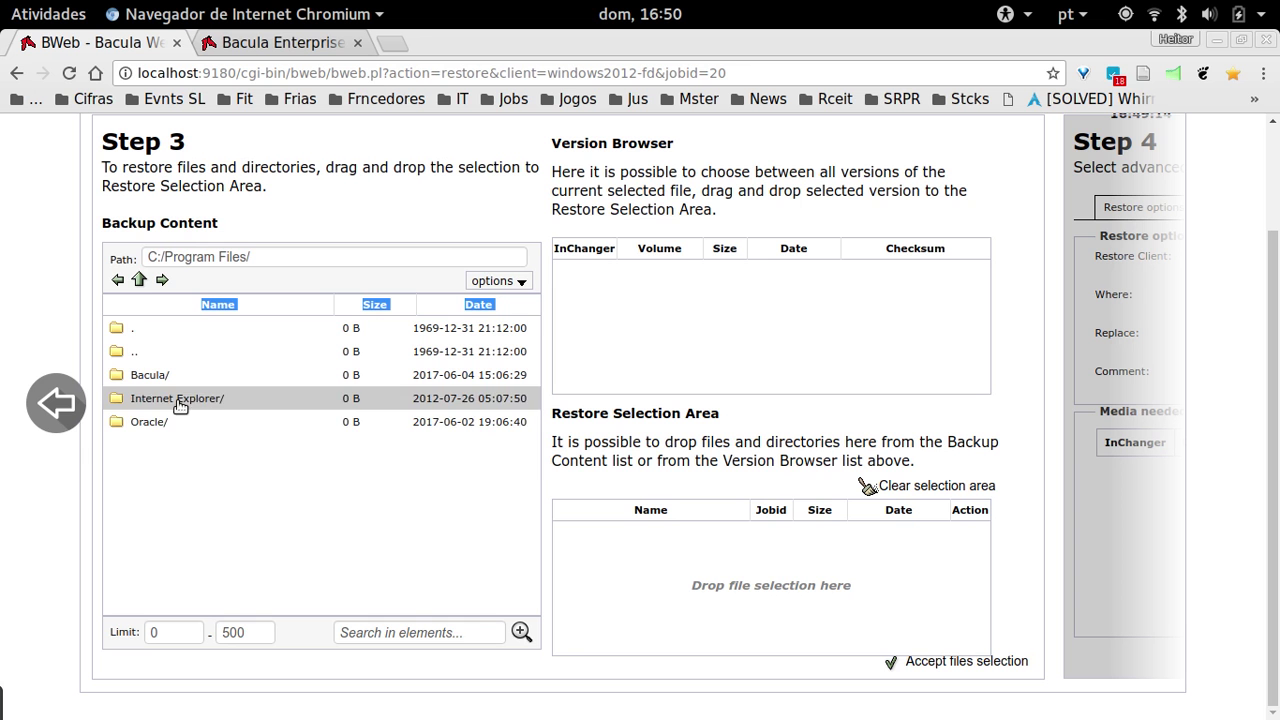
left_click_drag(180, 404, 855, 584)
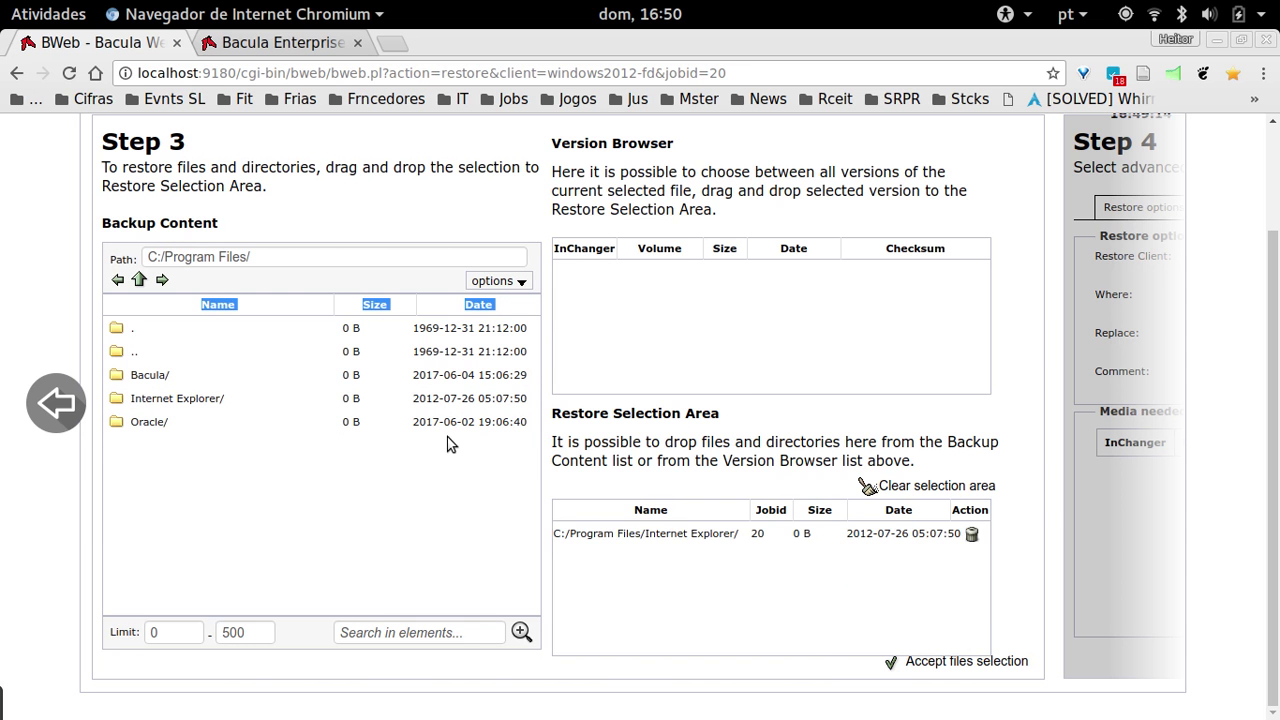
left_click(943, 666)
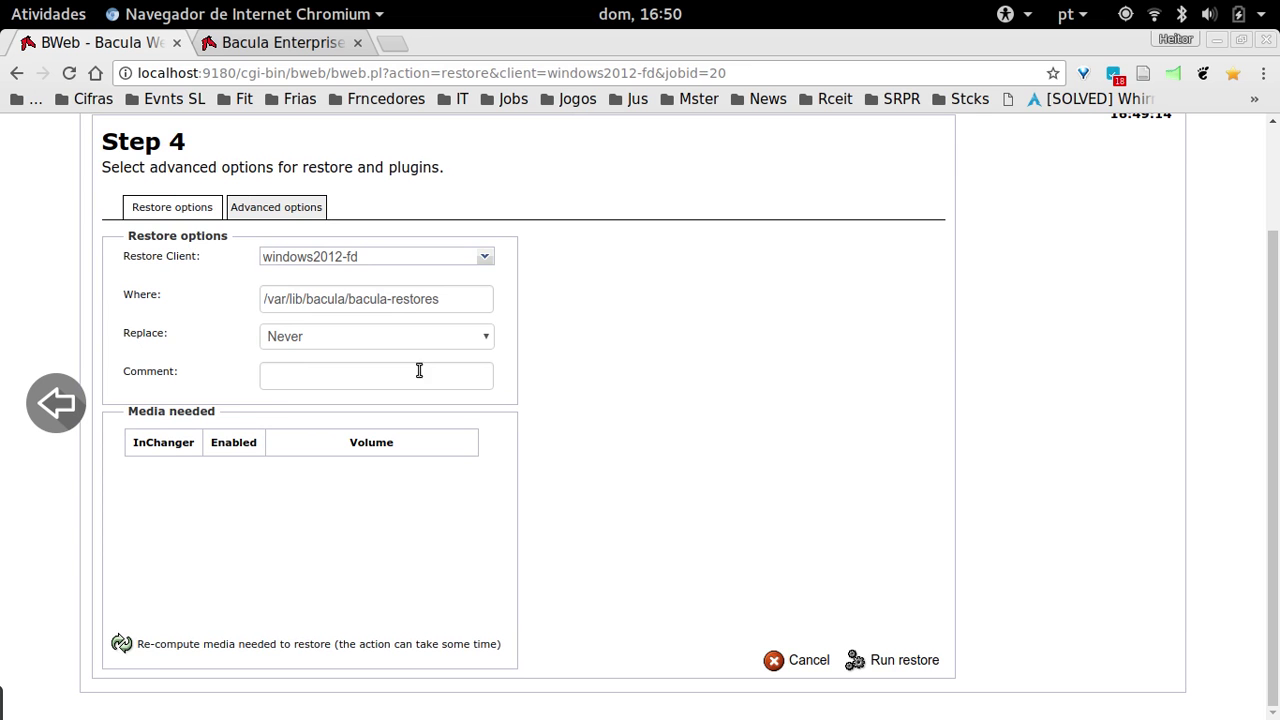
- Restore into C:/bacula-temp on client windows2012-fd and launch RestoreFiles job 21
triple_click(457, 300)
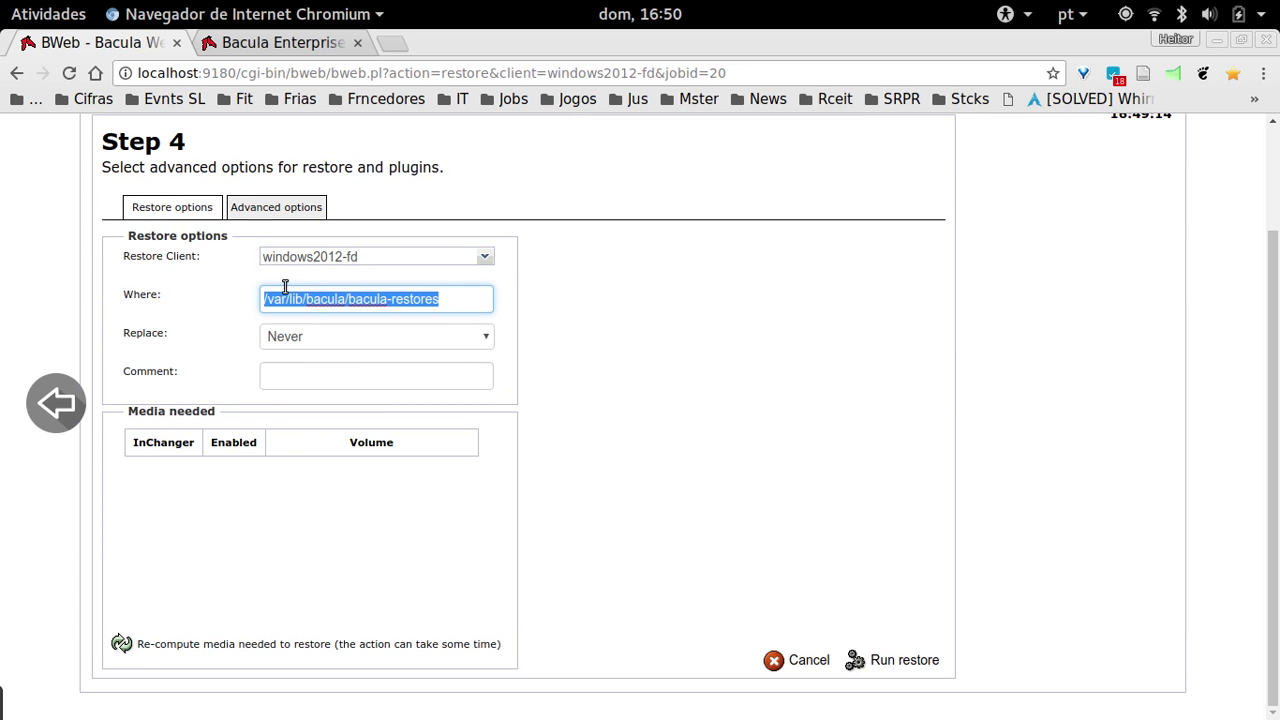
type("C:/bacula-temp")
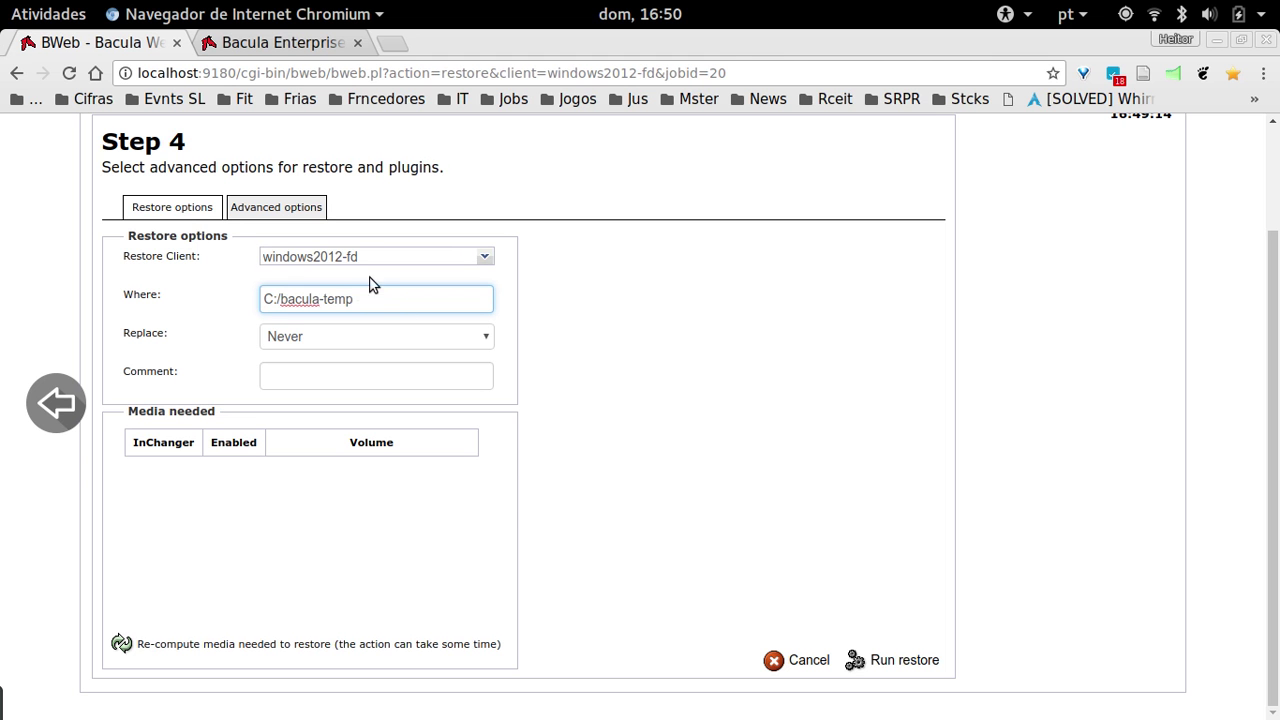
left_click(484, 256)
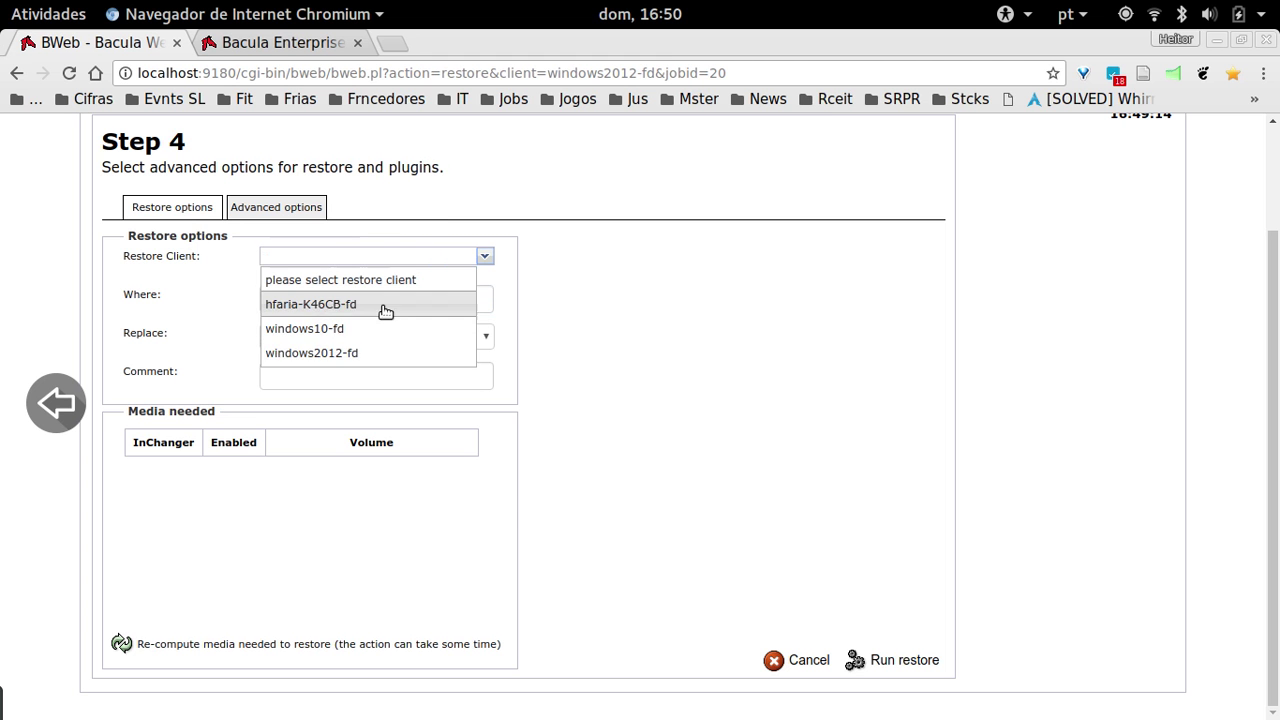
left_click(371, 365)
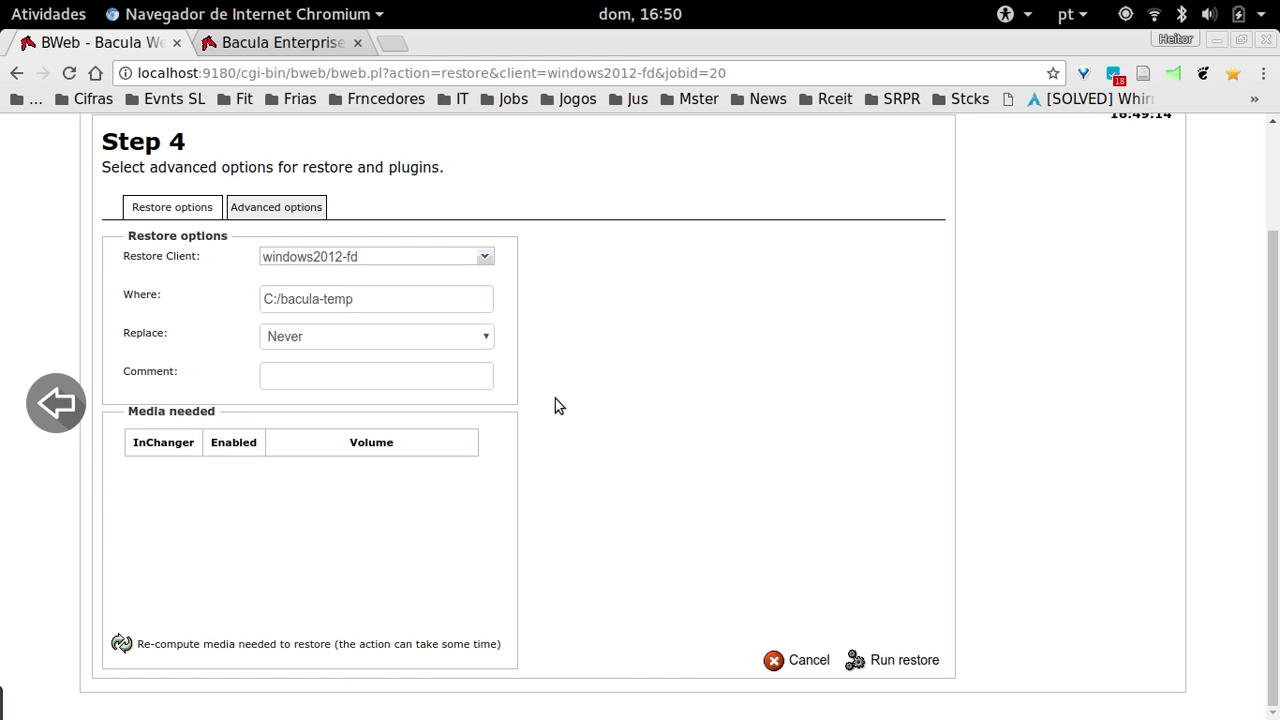
left_click(369, 297)
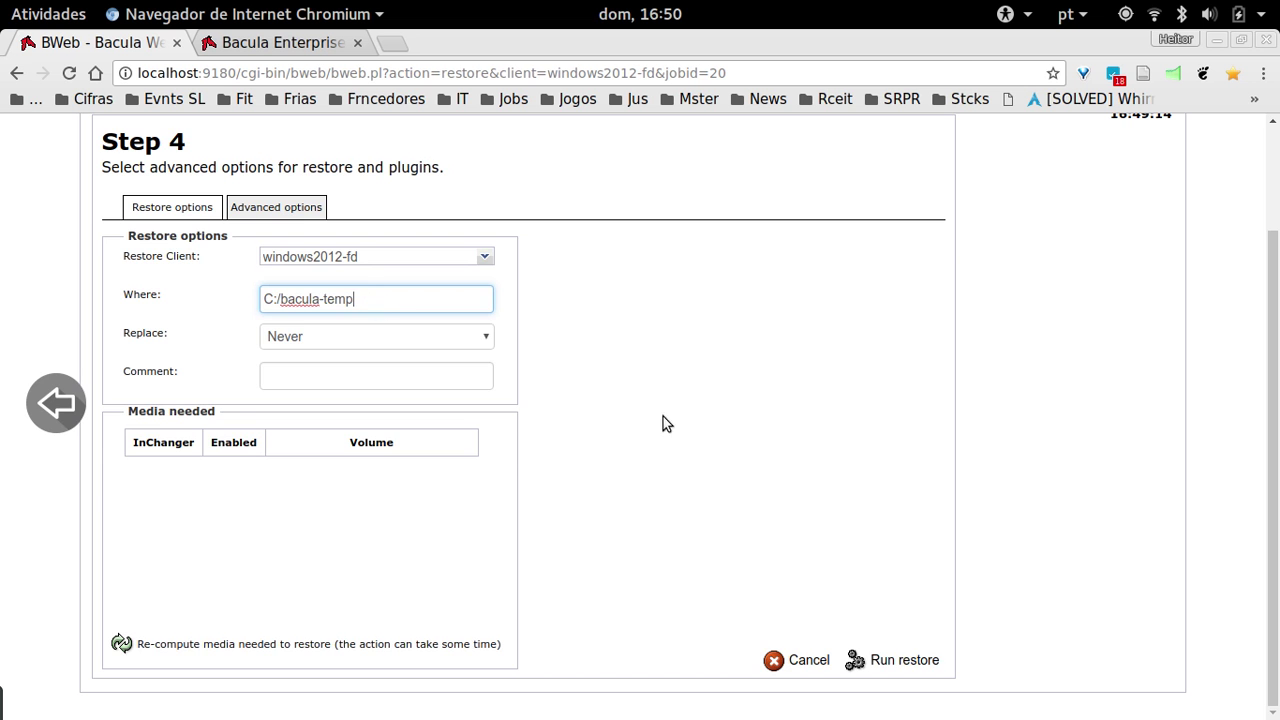
left_click(912, 662)
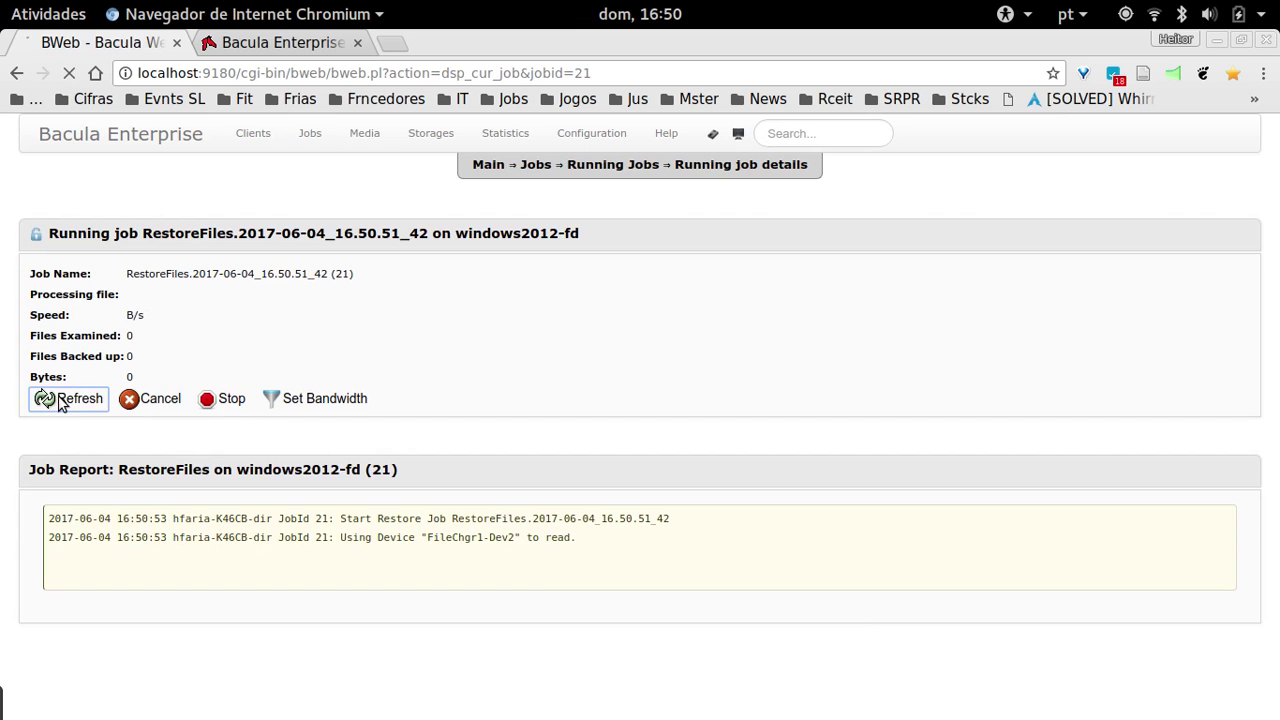
- Refresh restore job 21's progress three times, then minimize Chromium and show the Activities overview
left_click(59, 400)
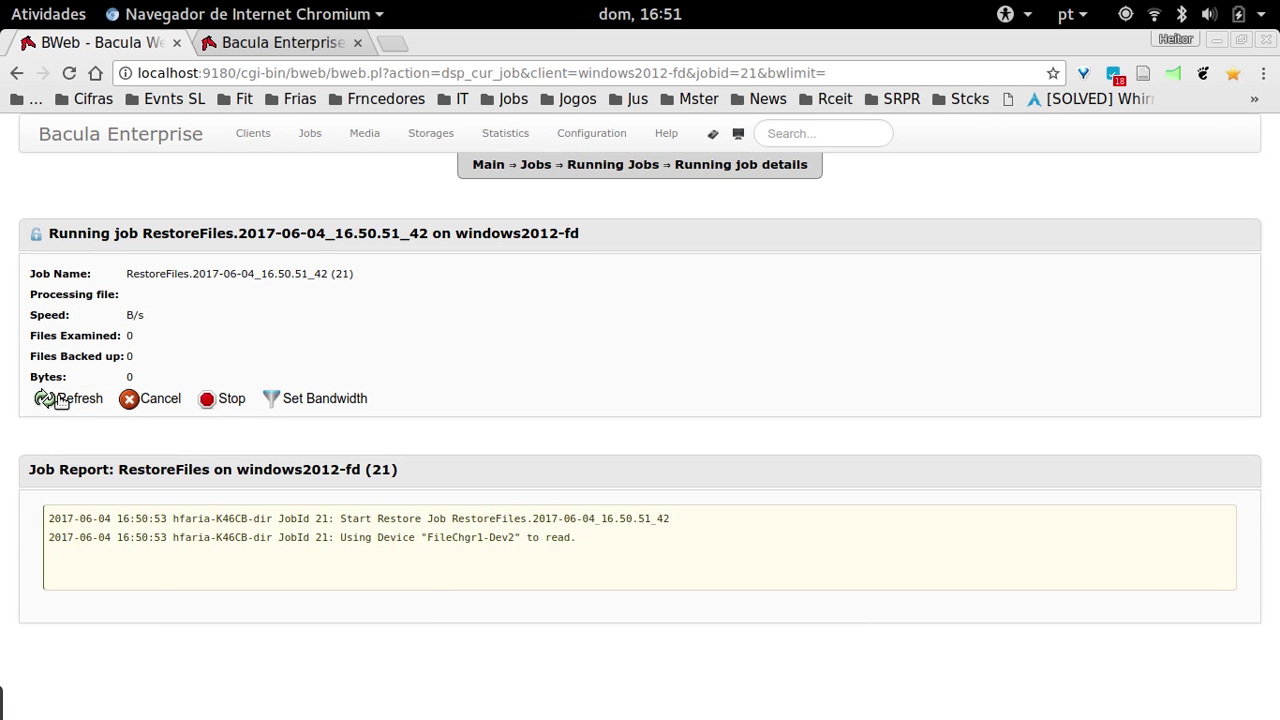
left_click(59, 400)
left_click(54, 400)
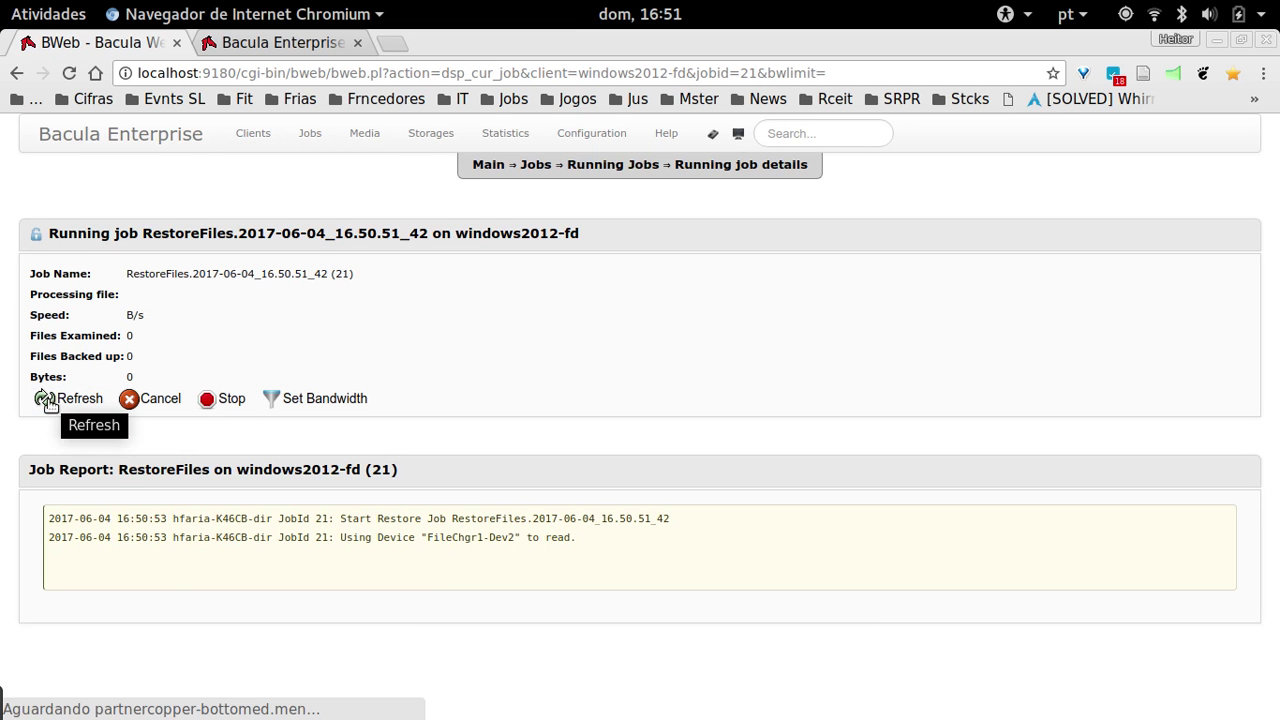
left_click(1224, 44)
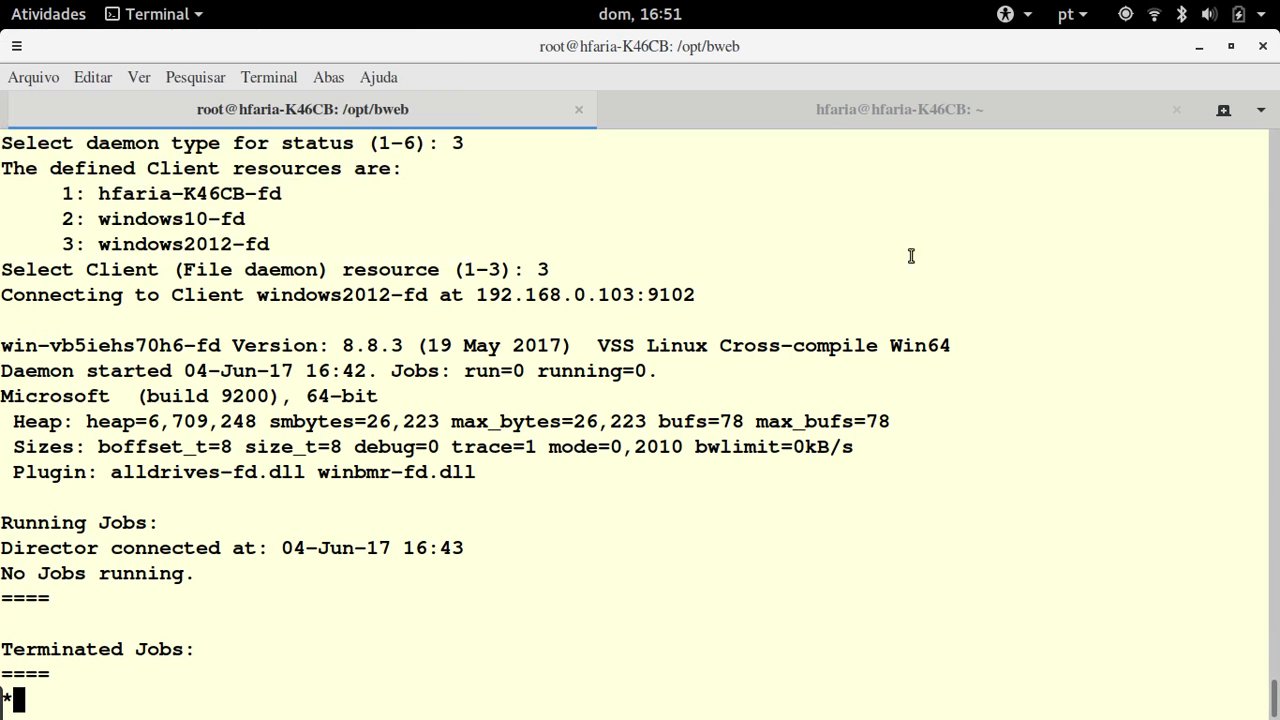
key("super")
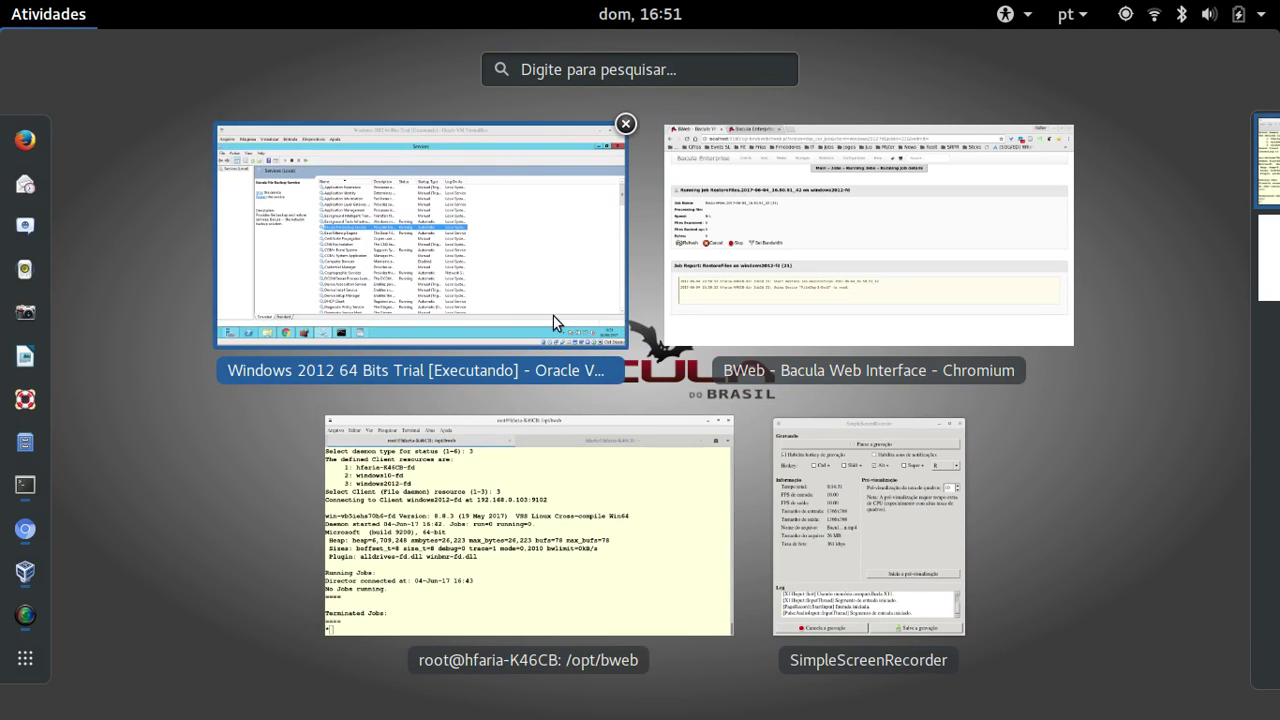
- In the Windows 2012 VM, browse to C:\bacula-temp\C\Program Files\Internet Explorer to check the restored files
left_click(538, 307)
left_click(156, 690)
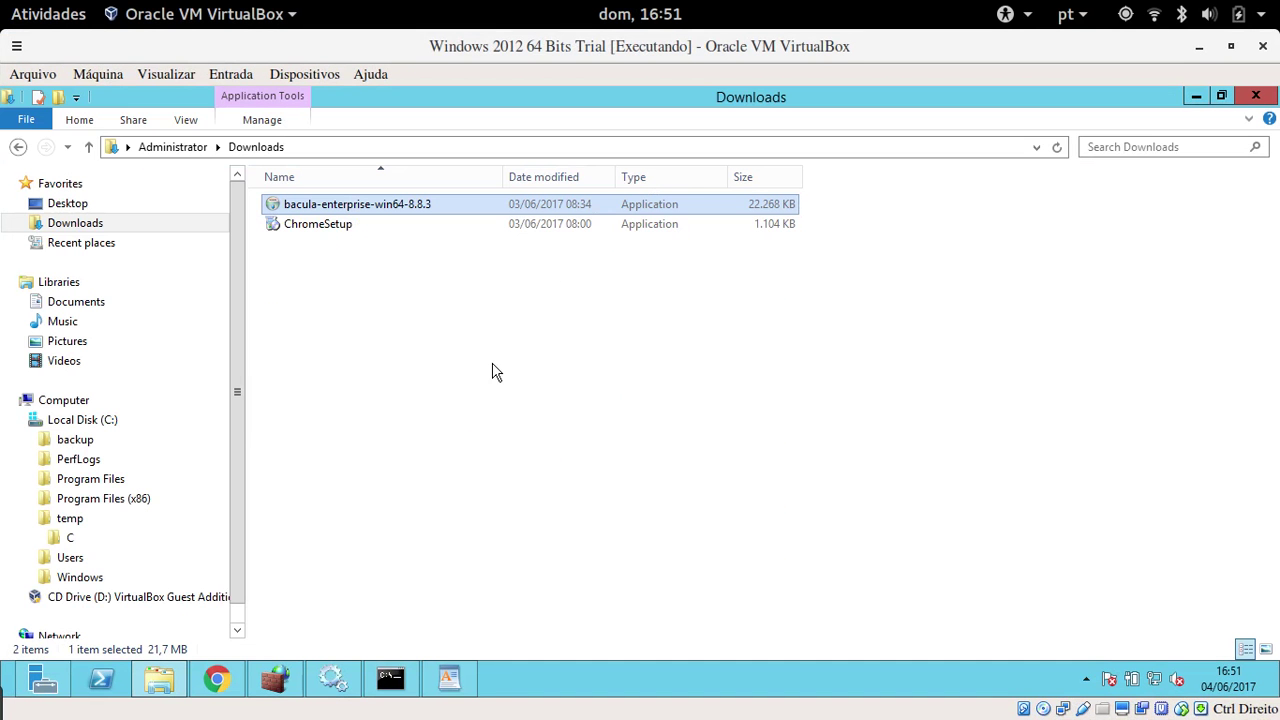
left_click(31, 518)
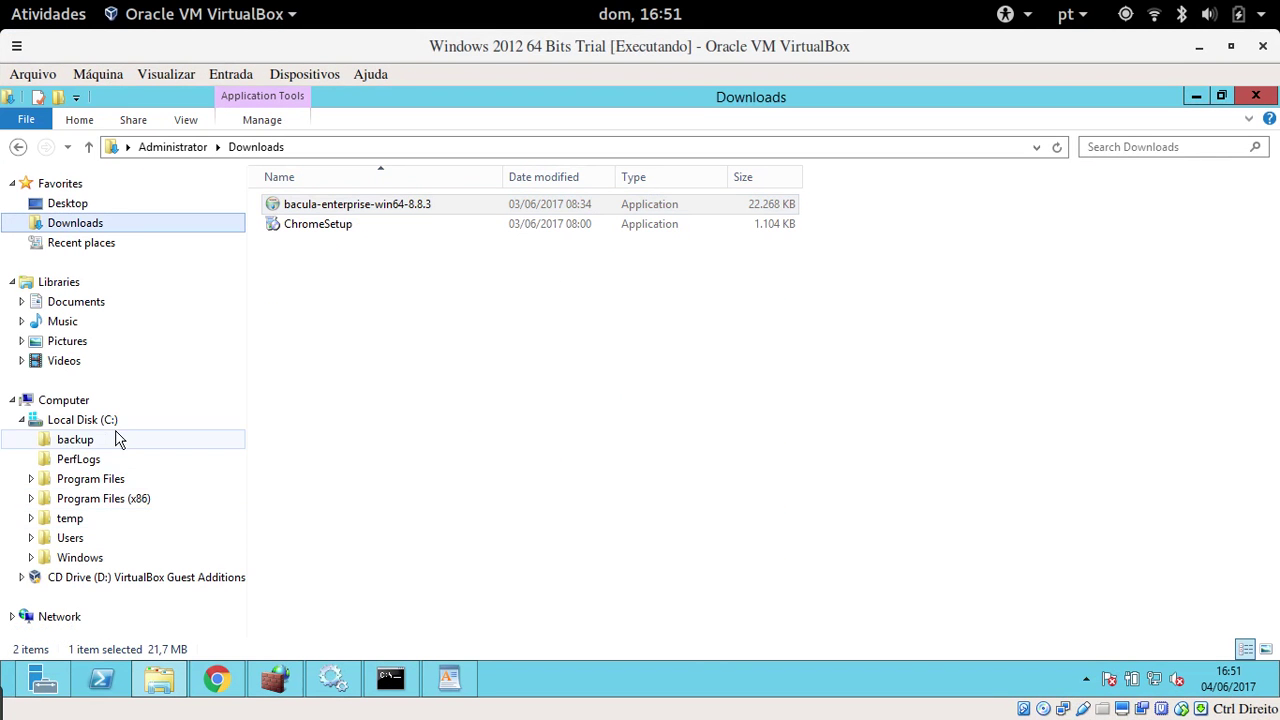
double_click(101, 421)
double_click(101, 421)
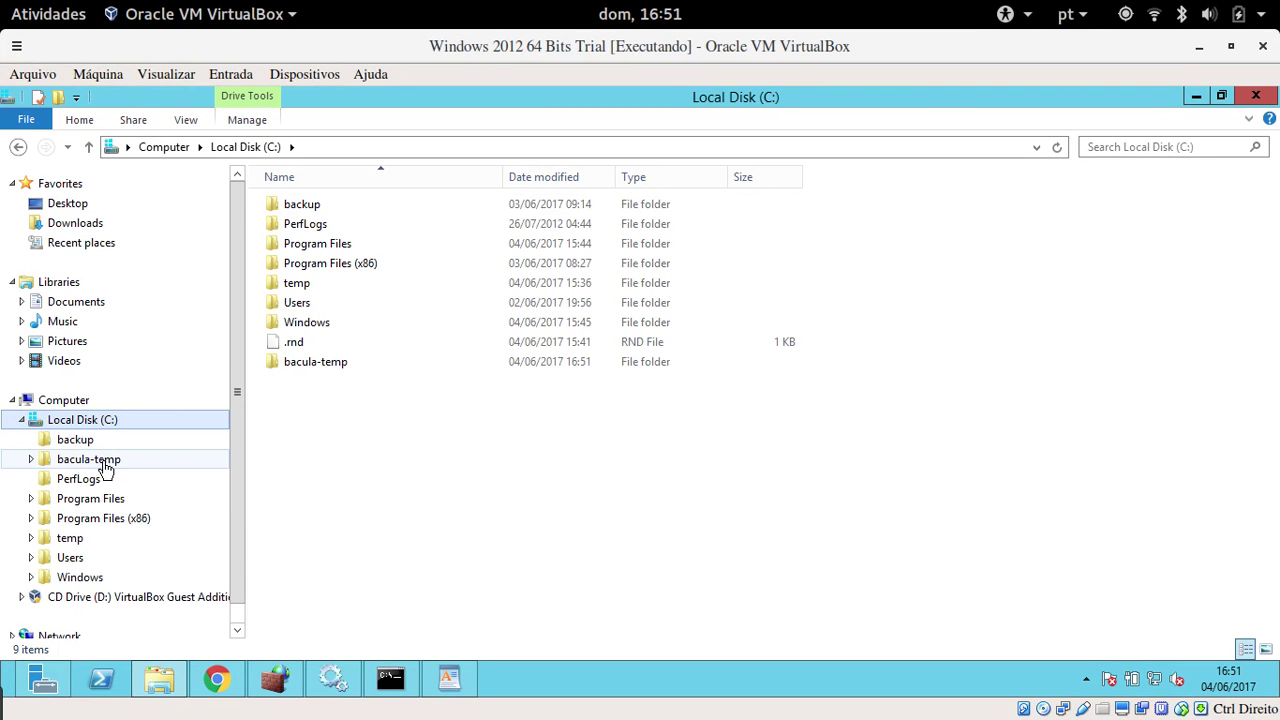
double_click(102, 462)
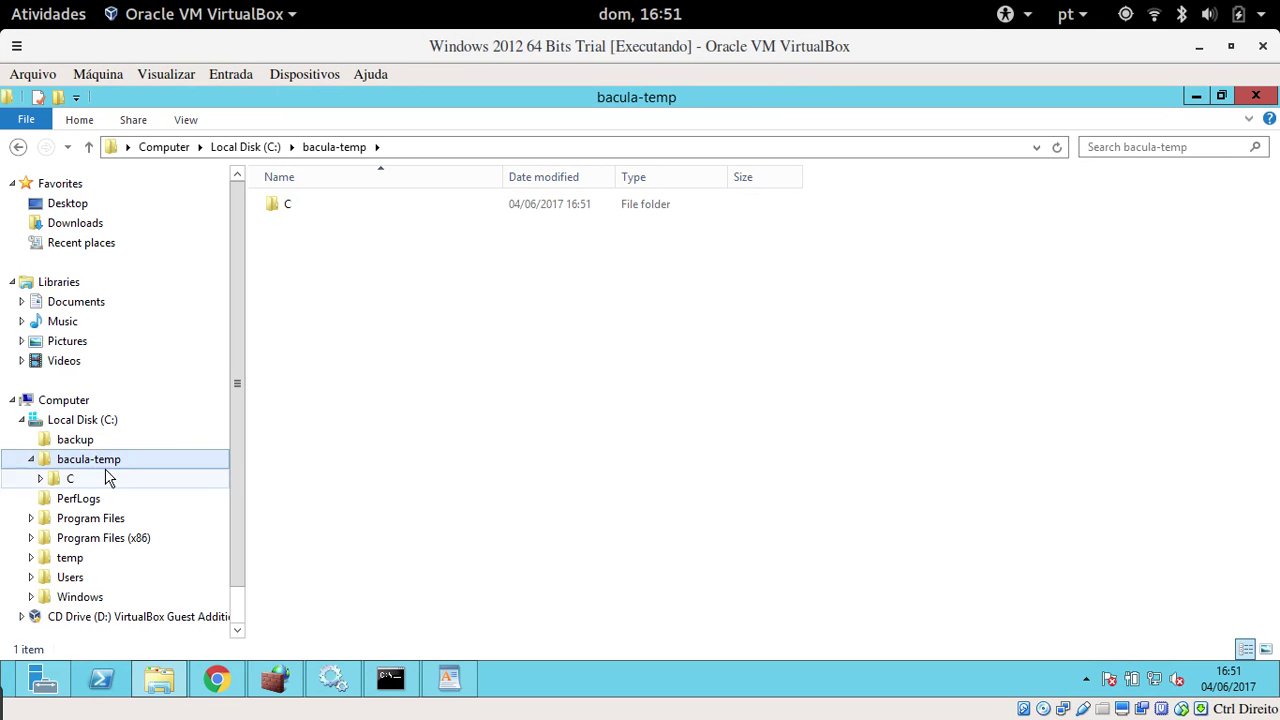
left_click(85, 481)
left_click(105, 498)
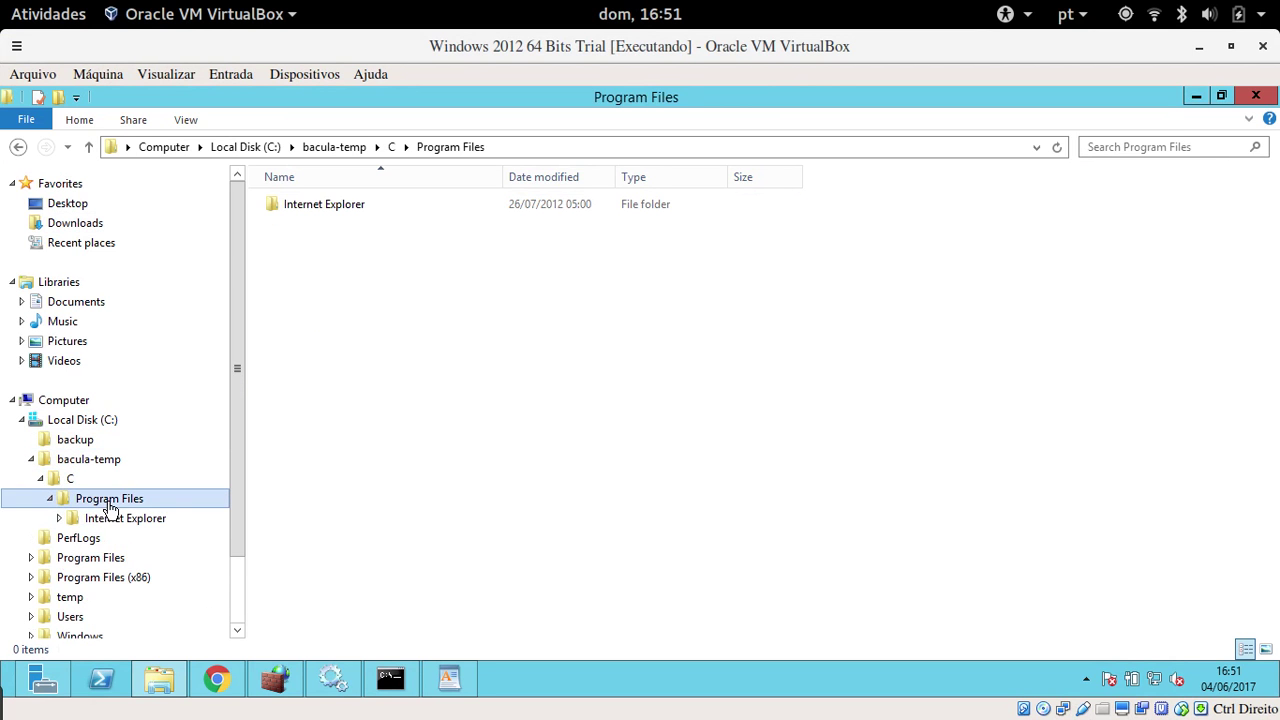
left_click(120, 521)
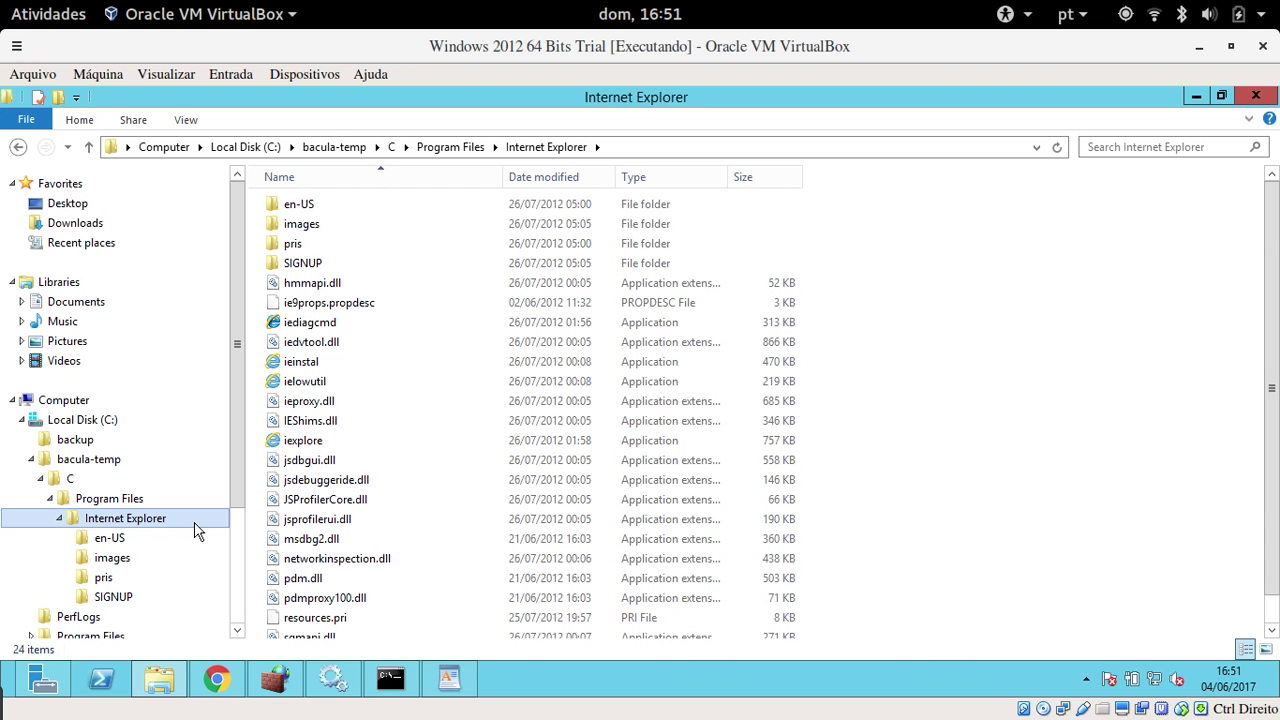
- Minimize VirtualBox, the terminal and SimpleScreenRecorder to clear the desktop
left_click(1199, 46)
left_click(1199, 46)
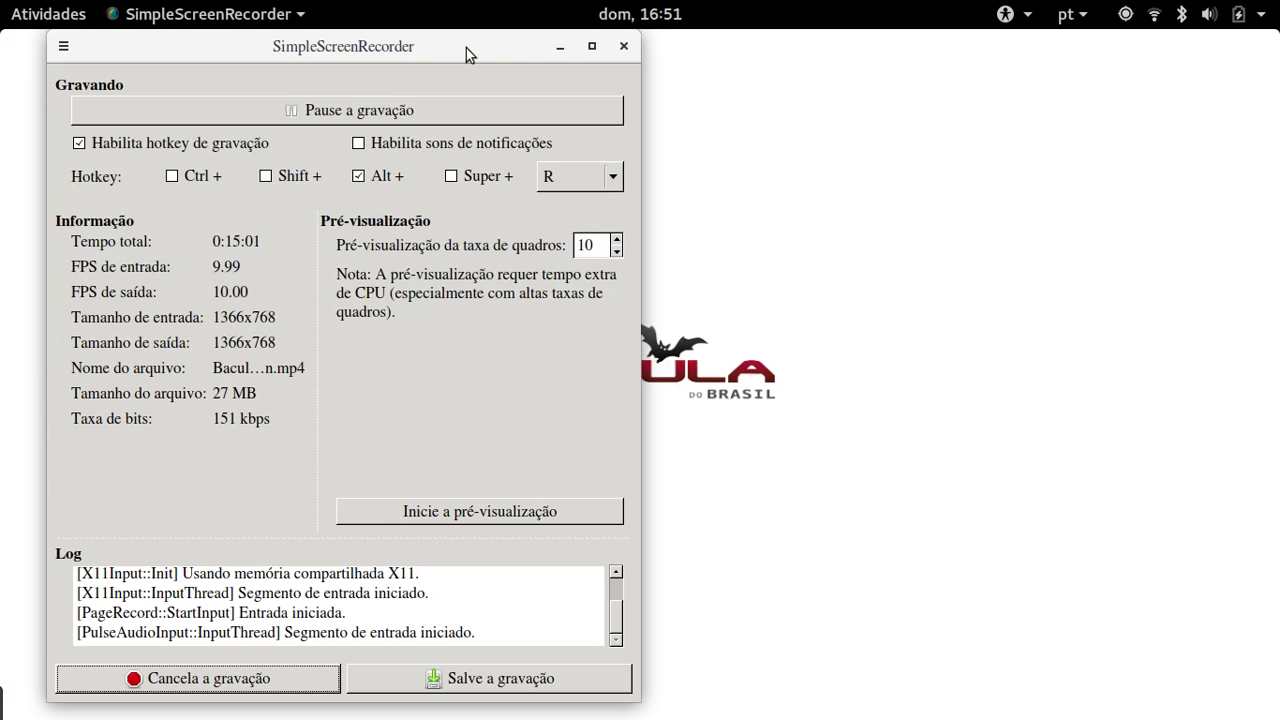
left_click(560, 46)
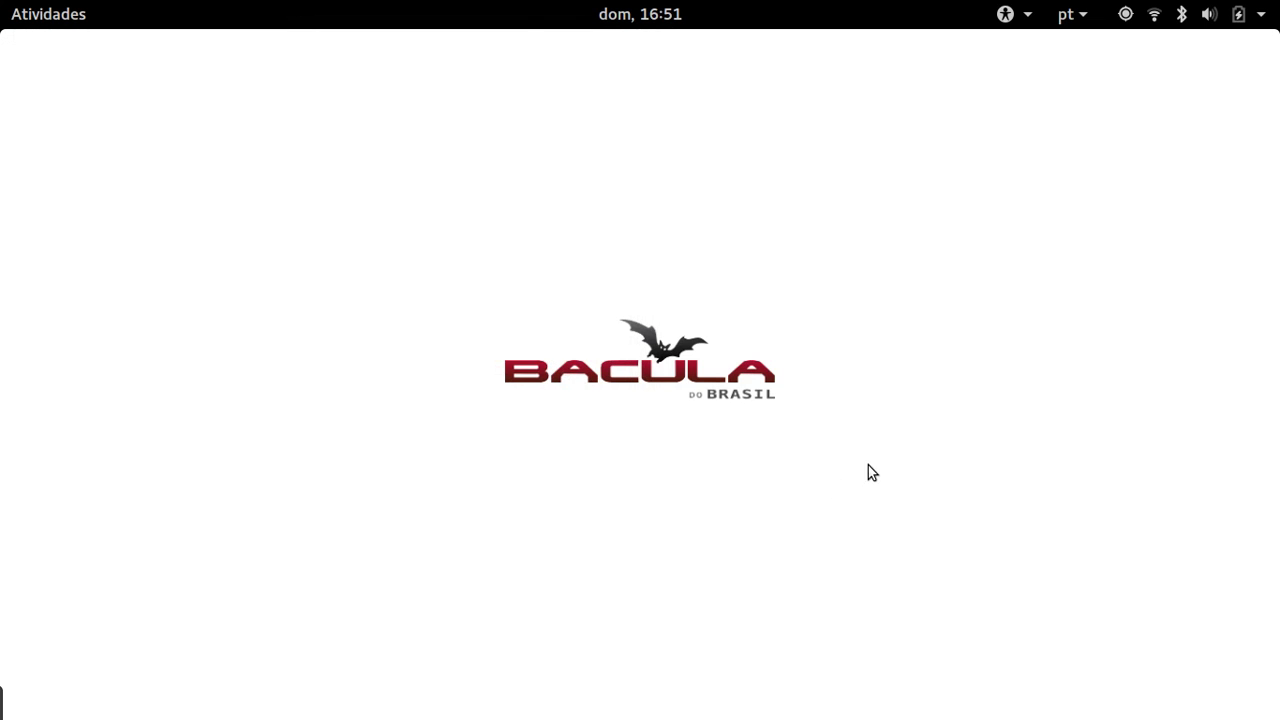